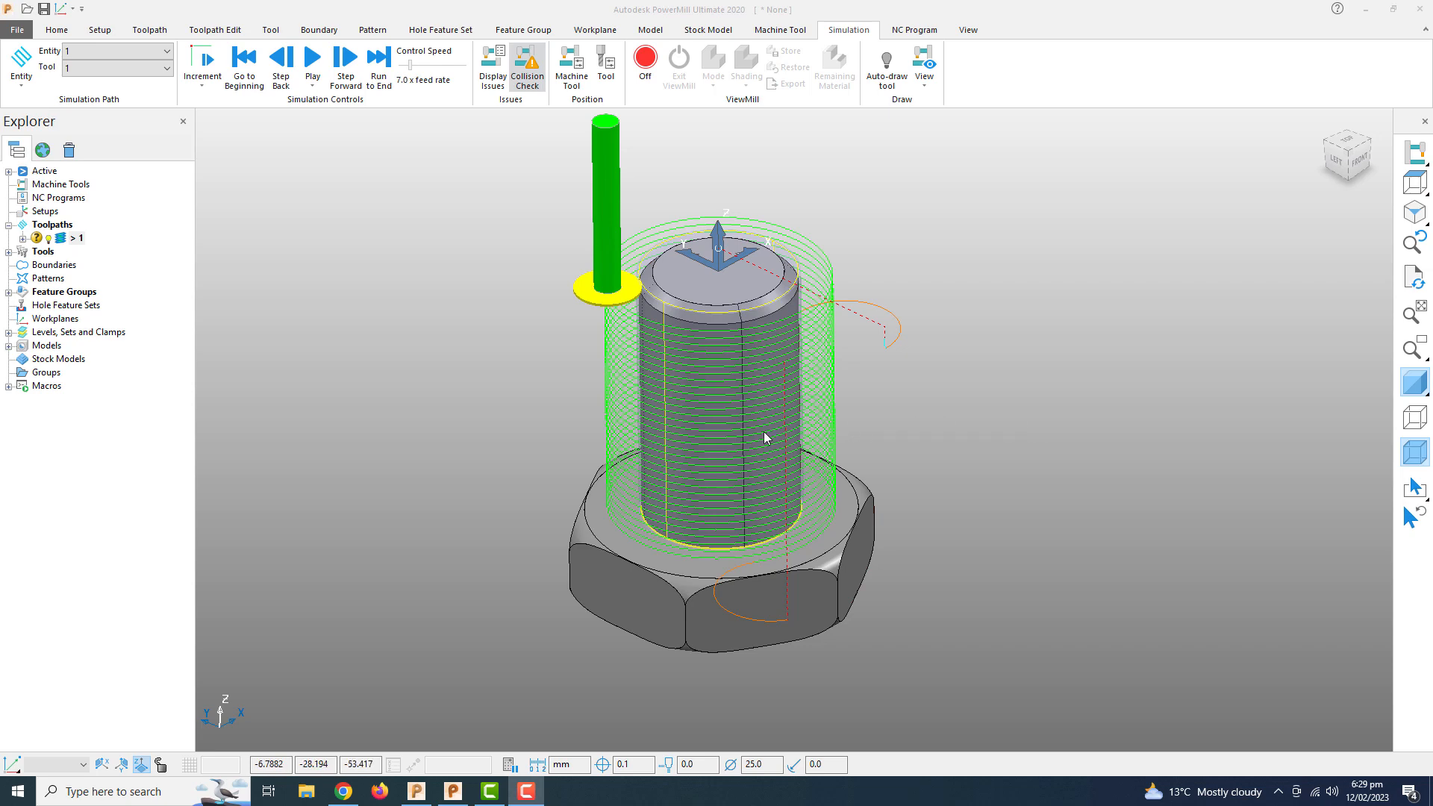
- Simulate toolpath 1 from its start and play the tool motion around the bolt shank
middle_click_drag(642, 442, 686, 455)
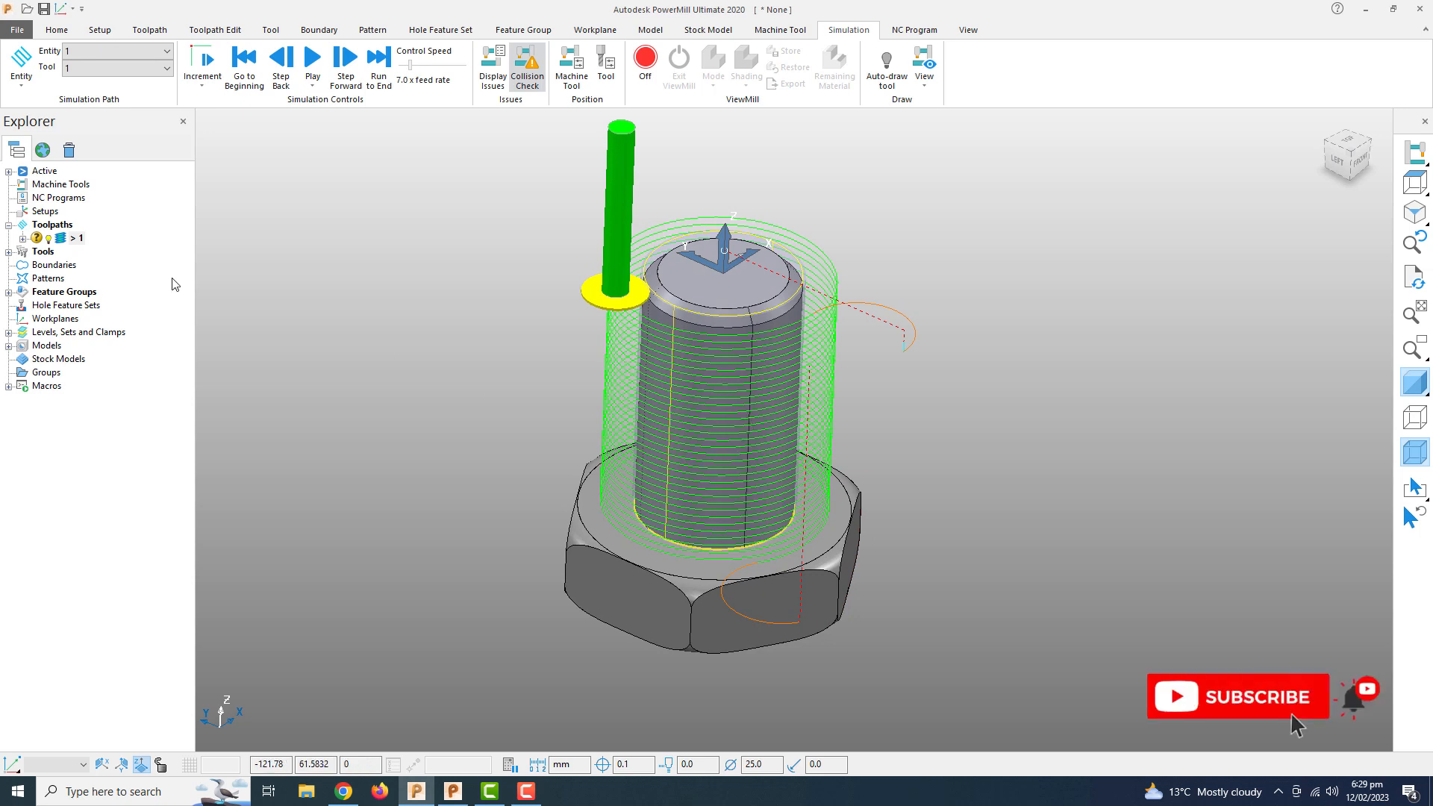
right_click(77, 238)
left_click(137, 264)
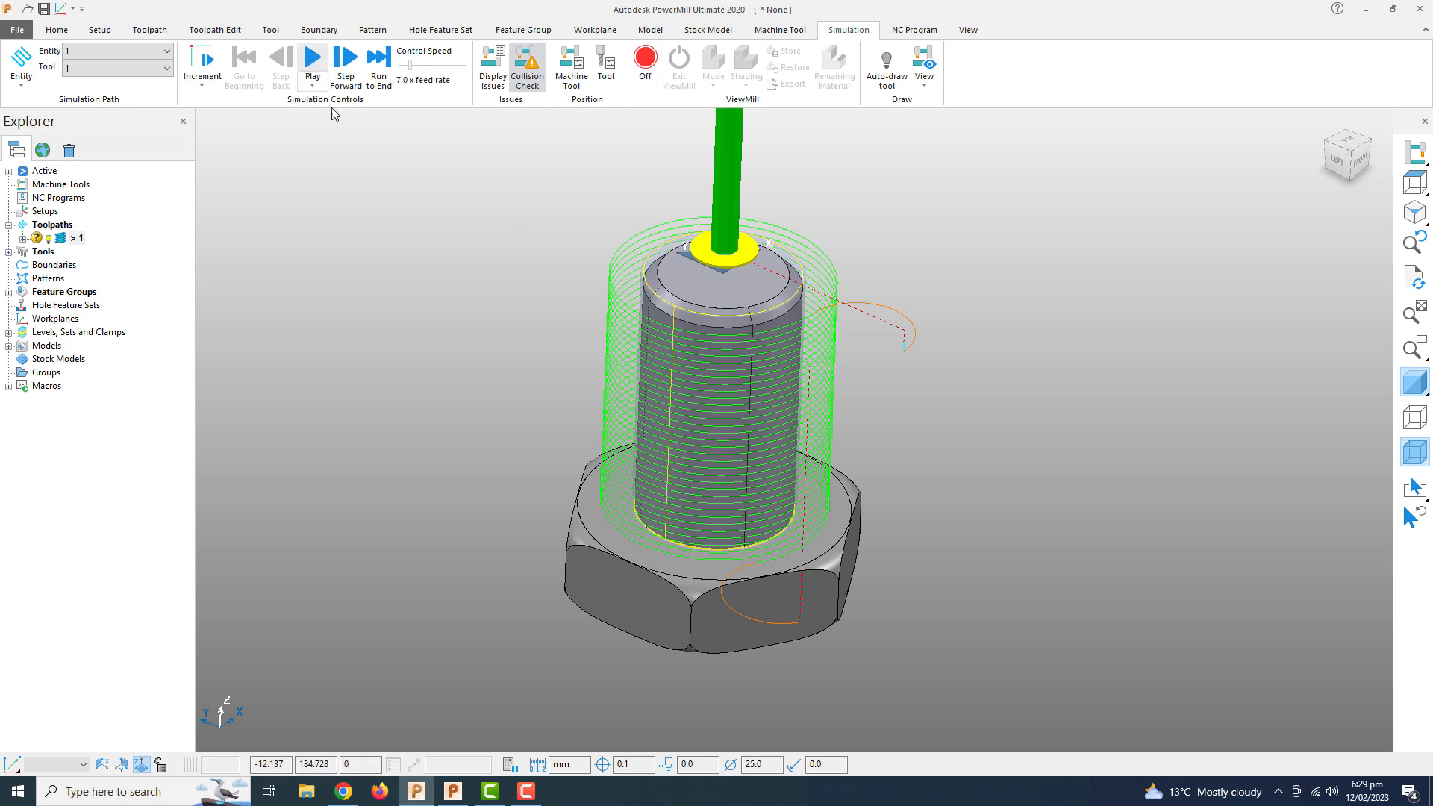
left_click(314, 69)
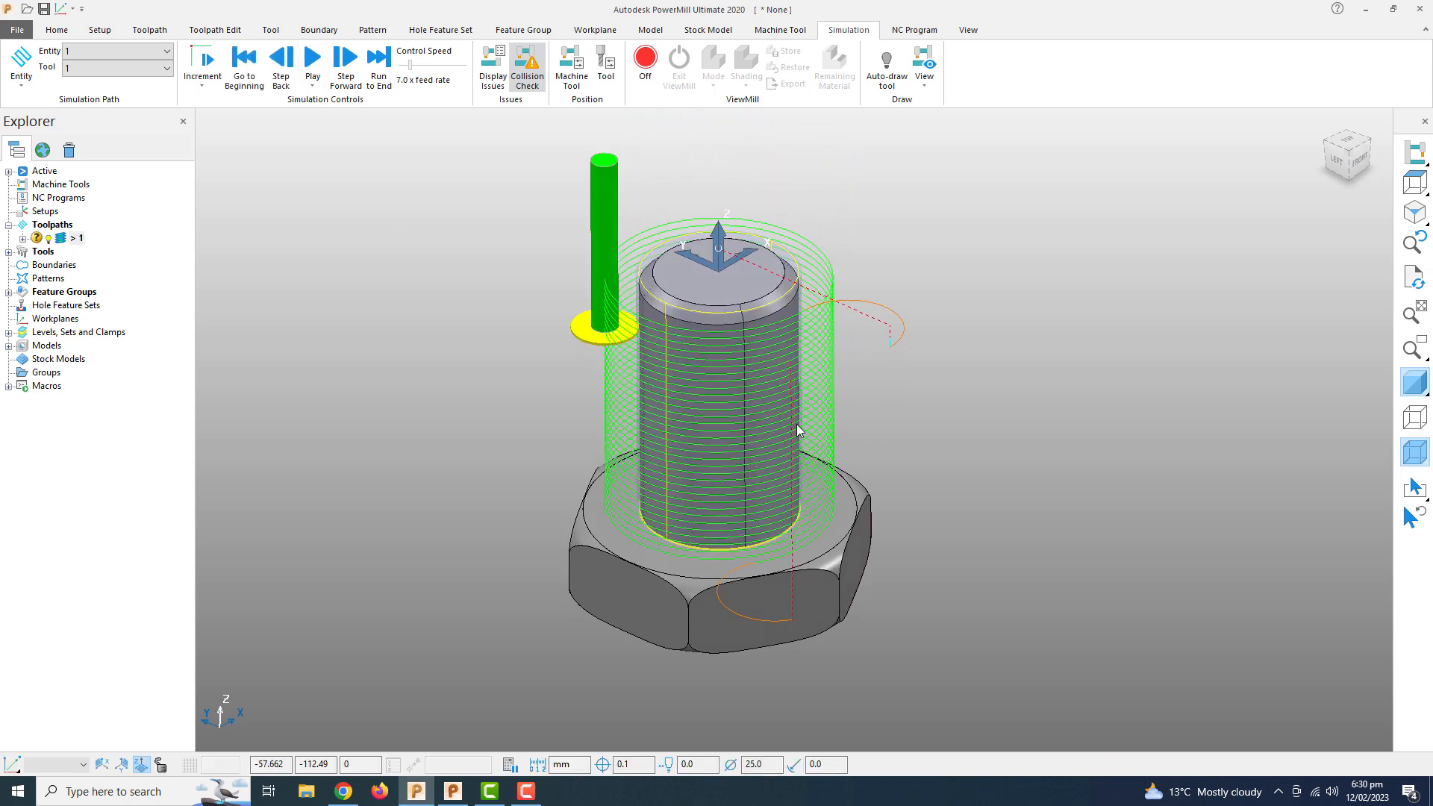
- Close the current project to leave an empty one
left_click(18, 30)
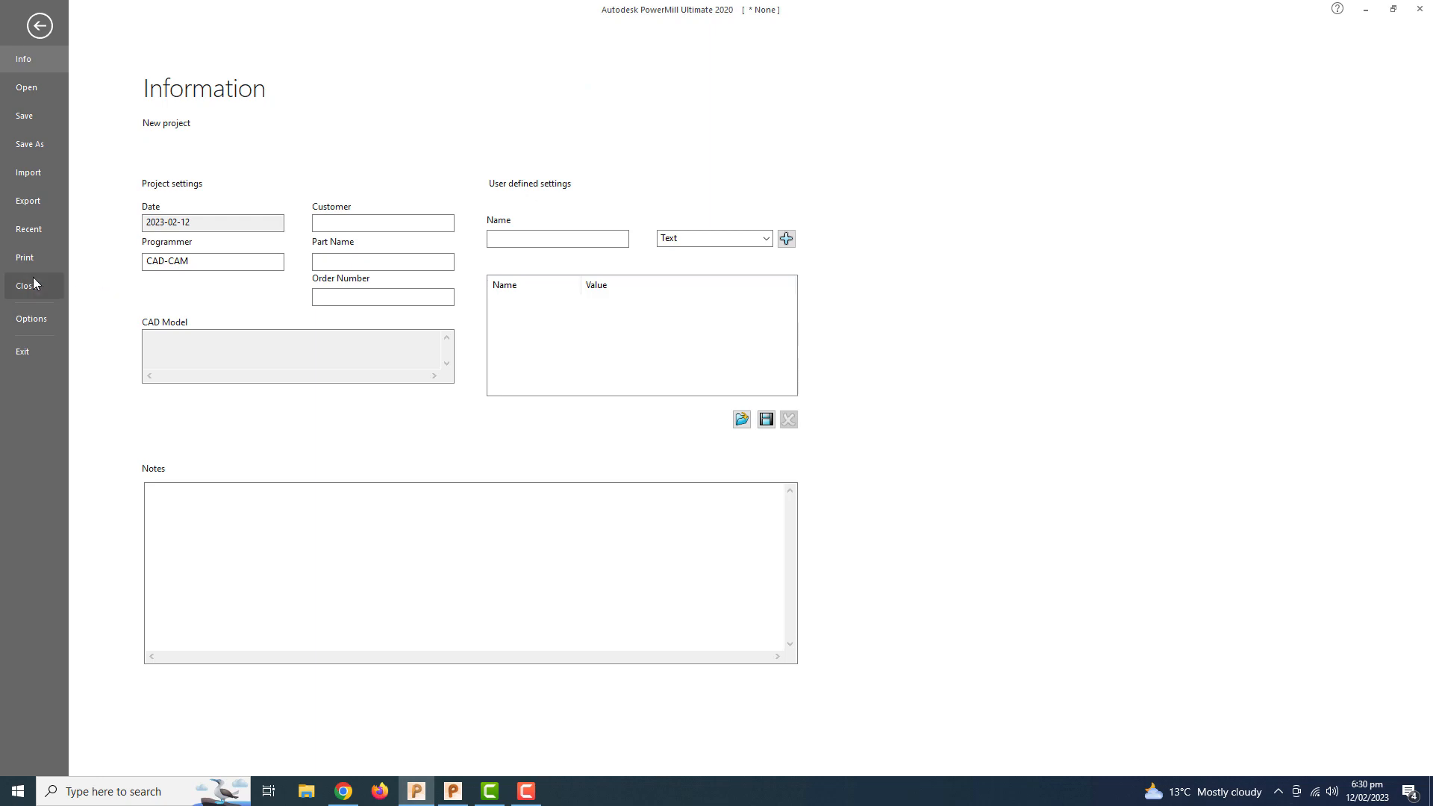
left_click(44, 28)
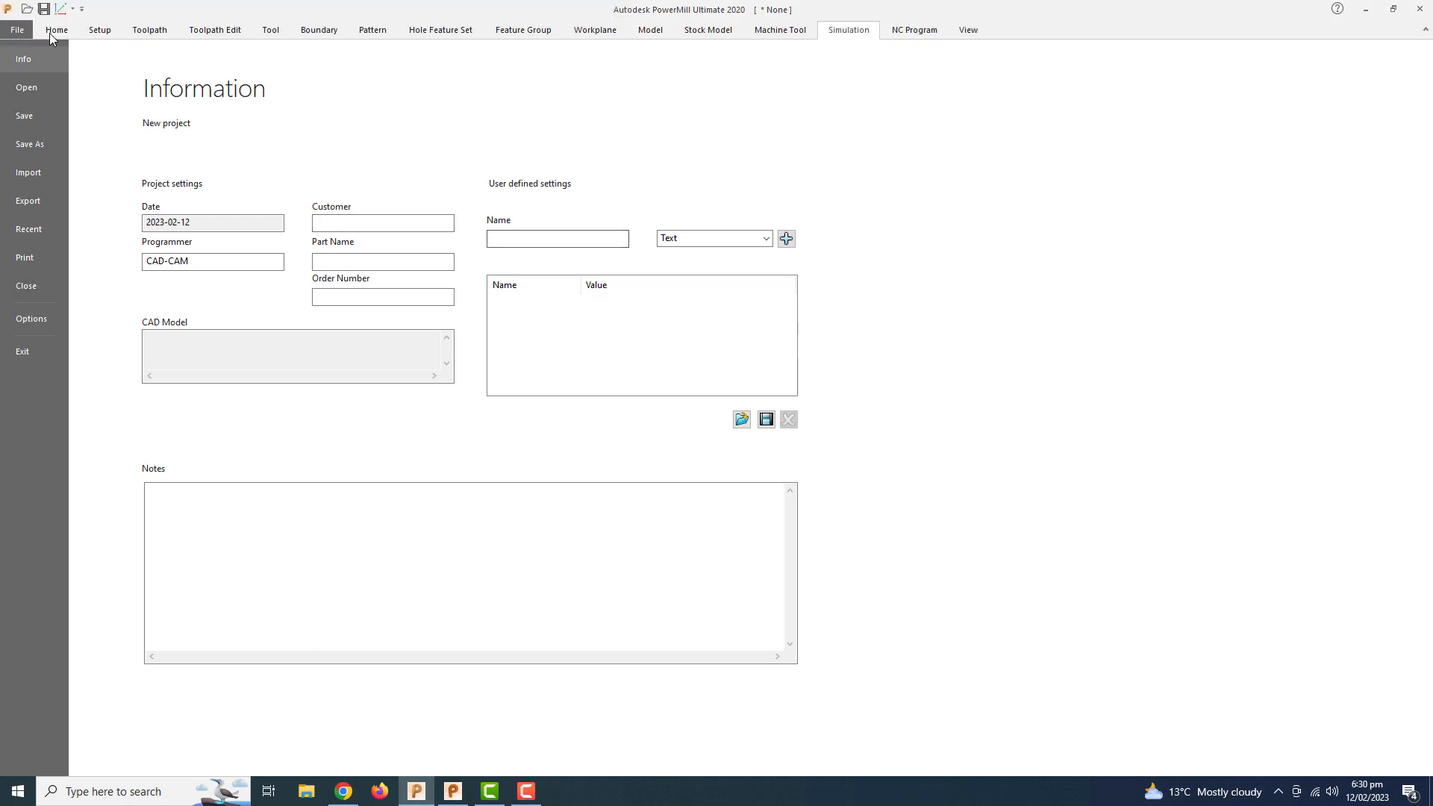
left_click(30, 36)
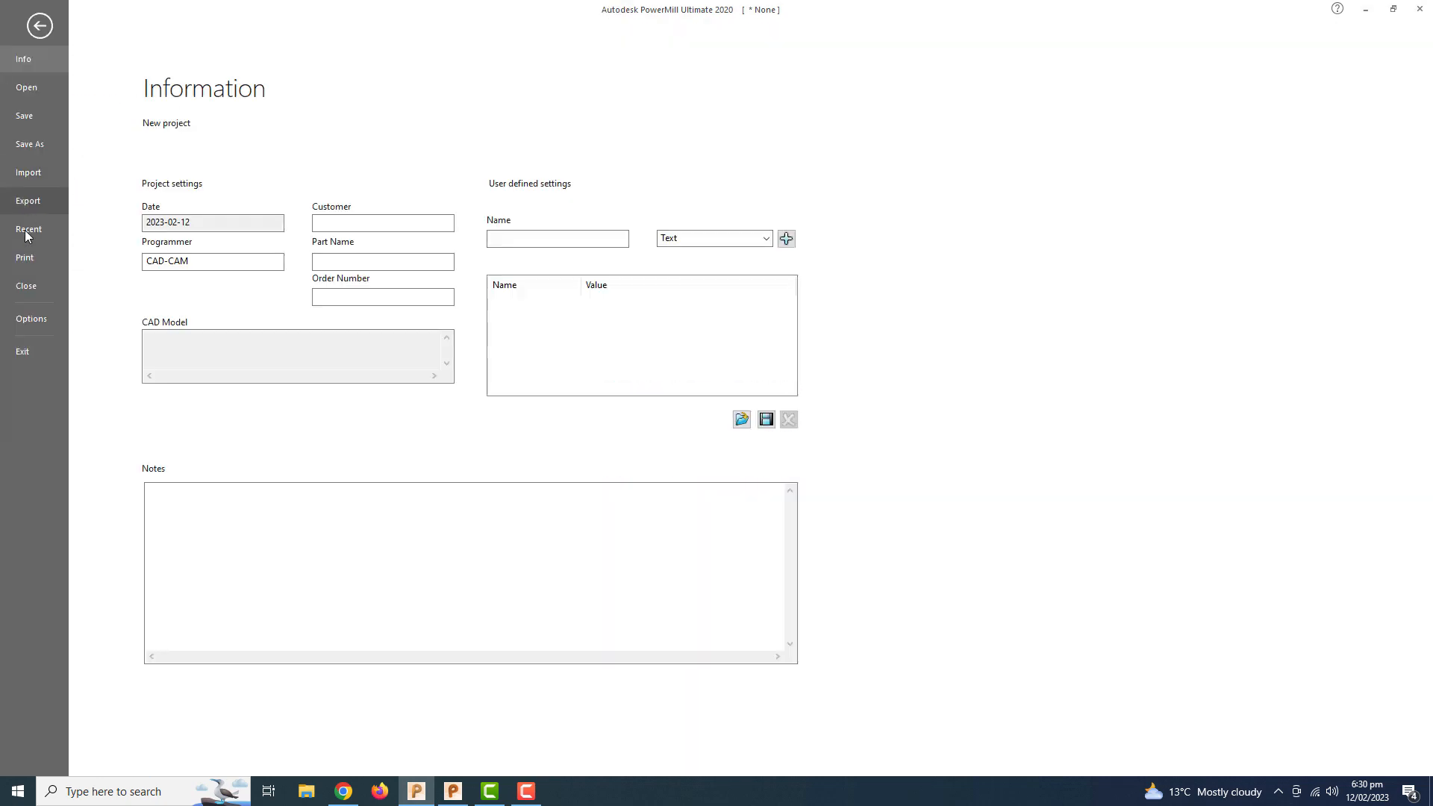
left_click(30, 287)
left_click(125, 325)
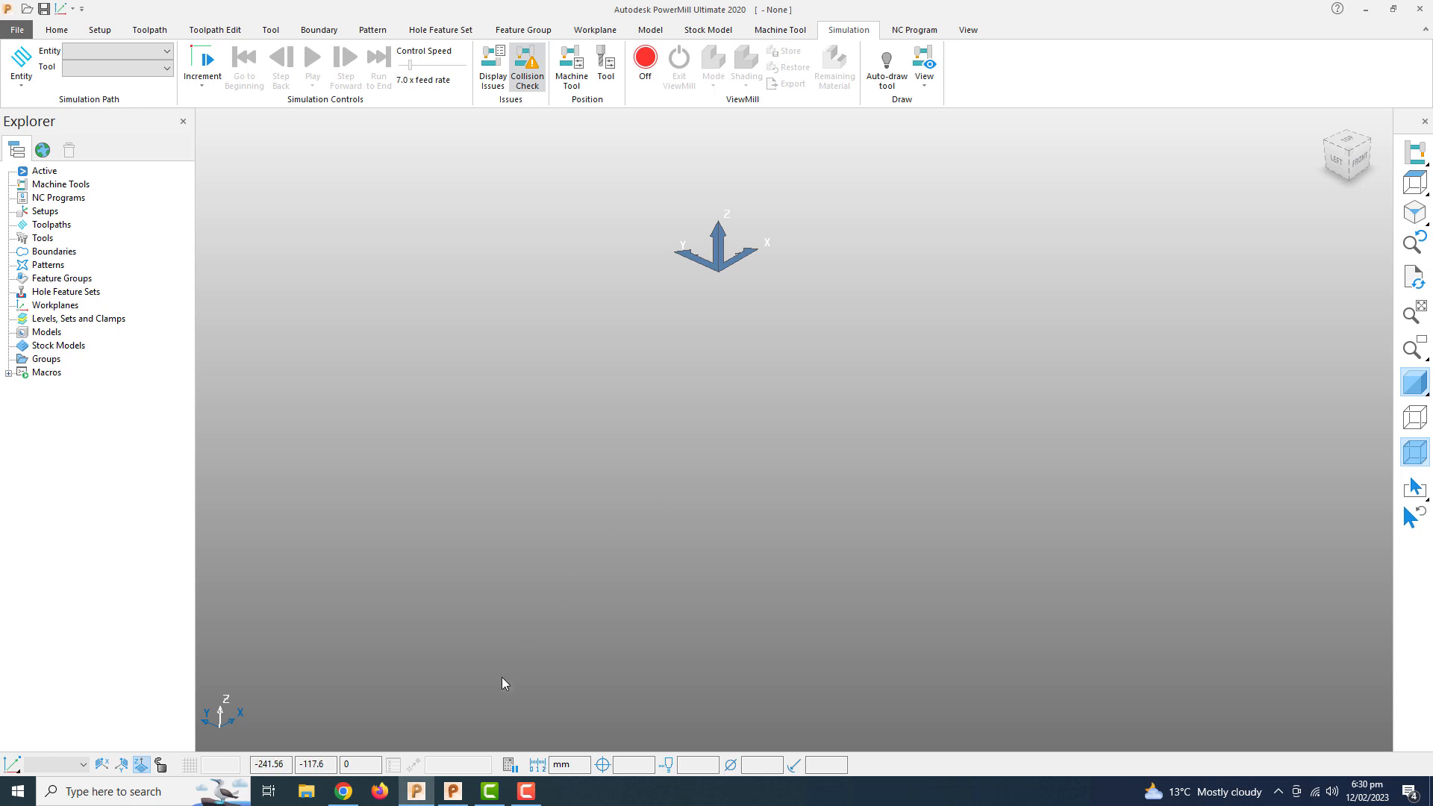
- Switch to PowerShape, select the whole bolt solid and copy it for use in PowerMill
left_click(453, 791)
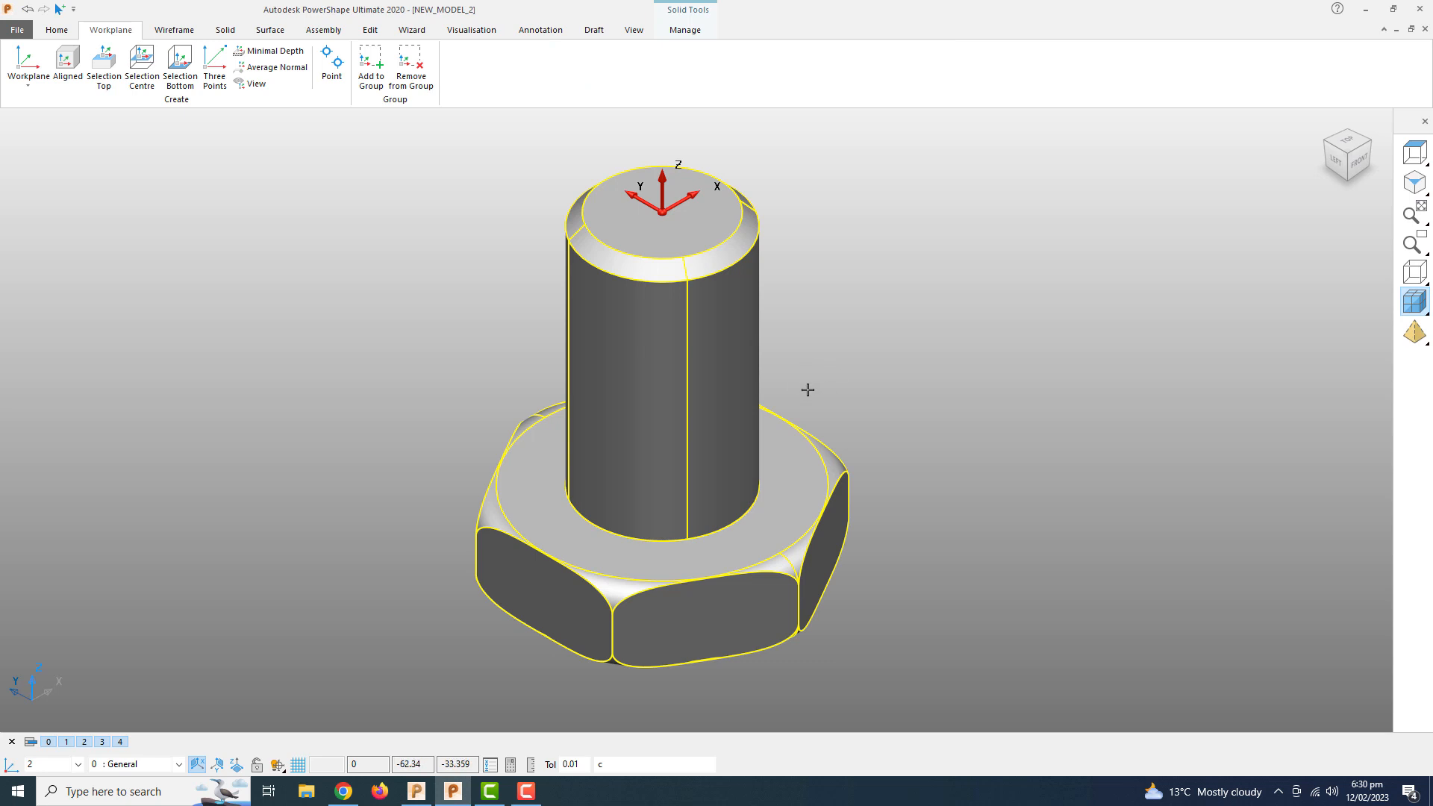
left_click(845, 363)
scroll(846, 363, "down", 3)
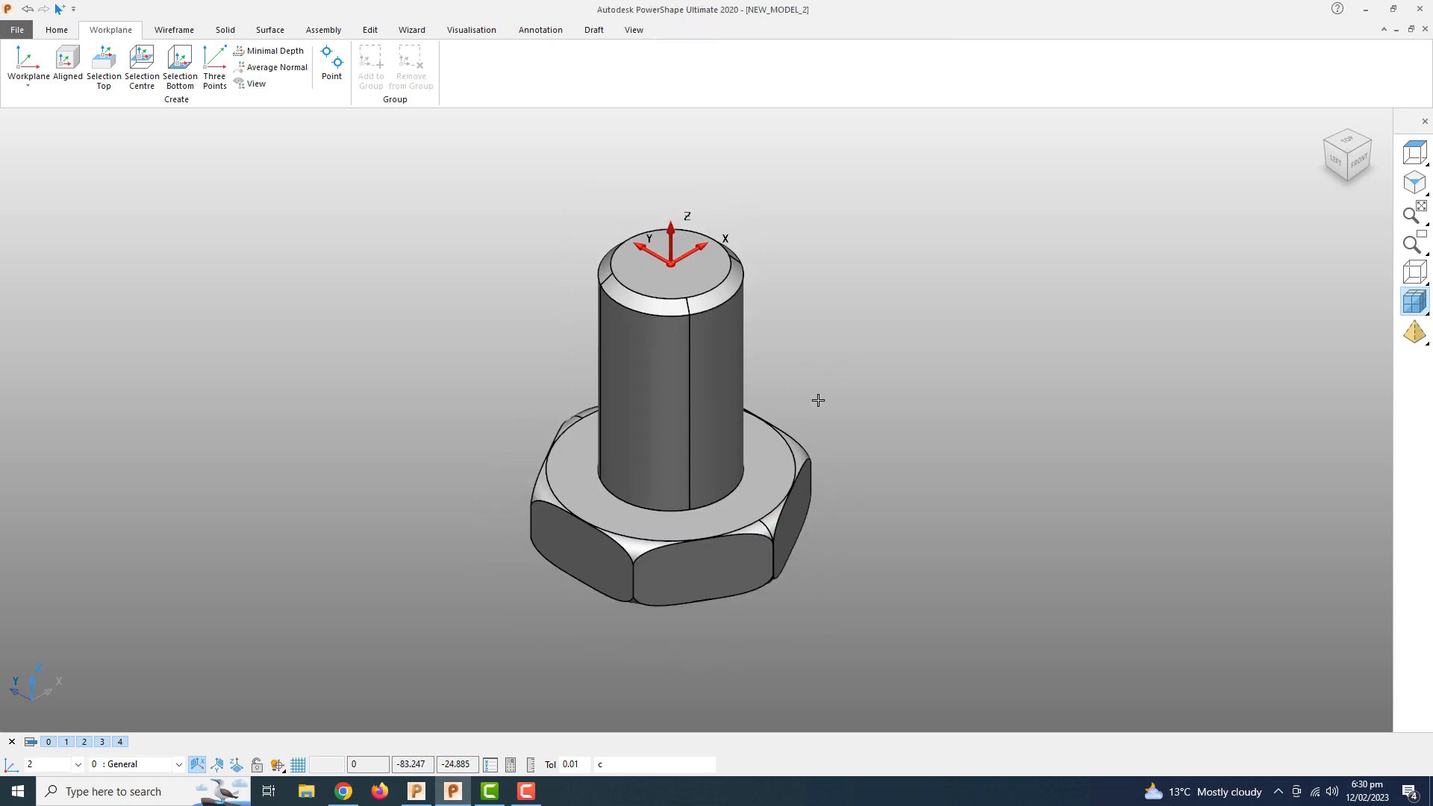
scroll(560, 392, "up", 2)
scroll(694, 415, "down", 2)
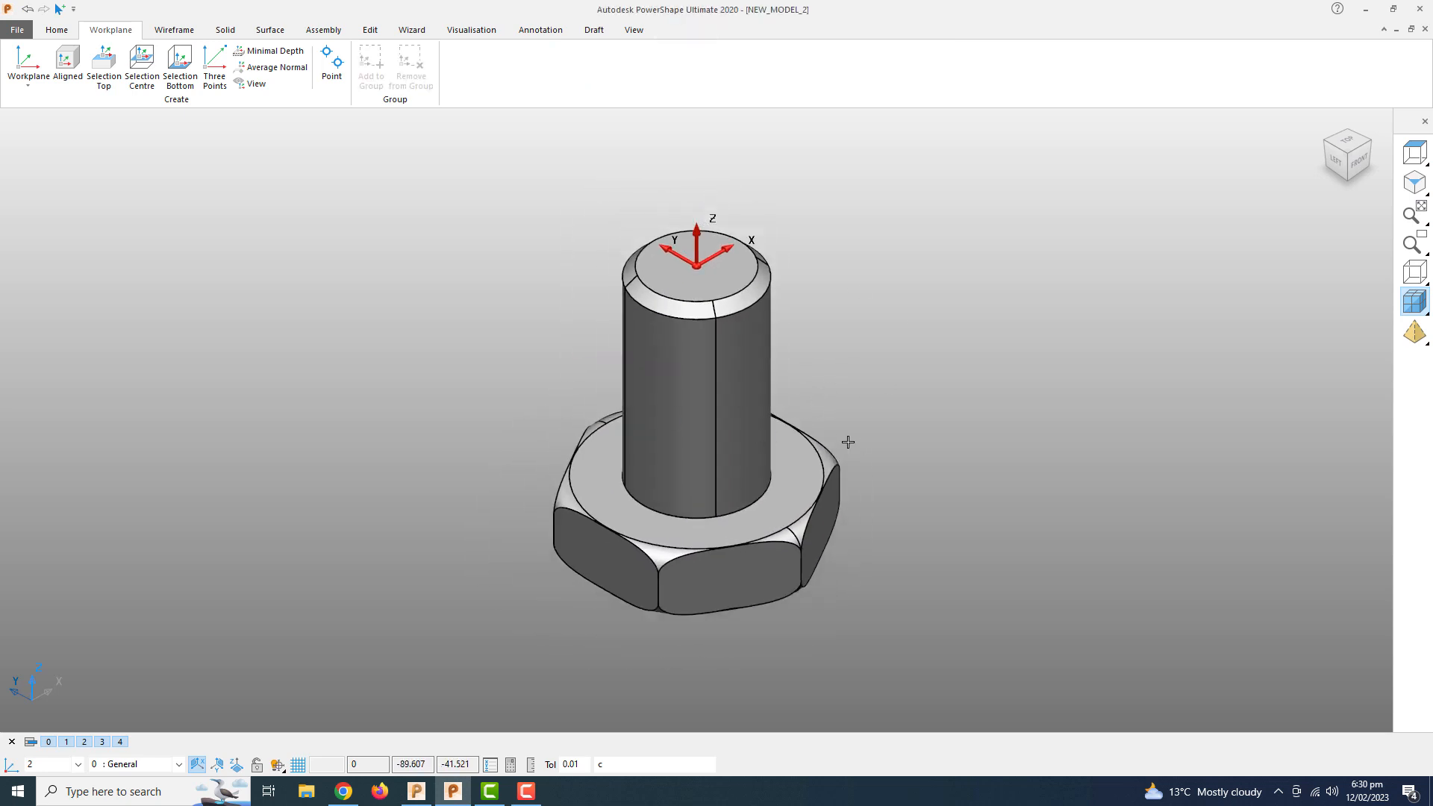
middle_click_drag(847, 441, 799, 426, "shift")
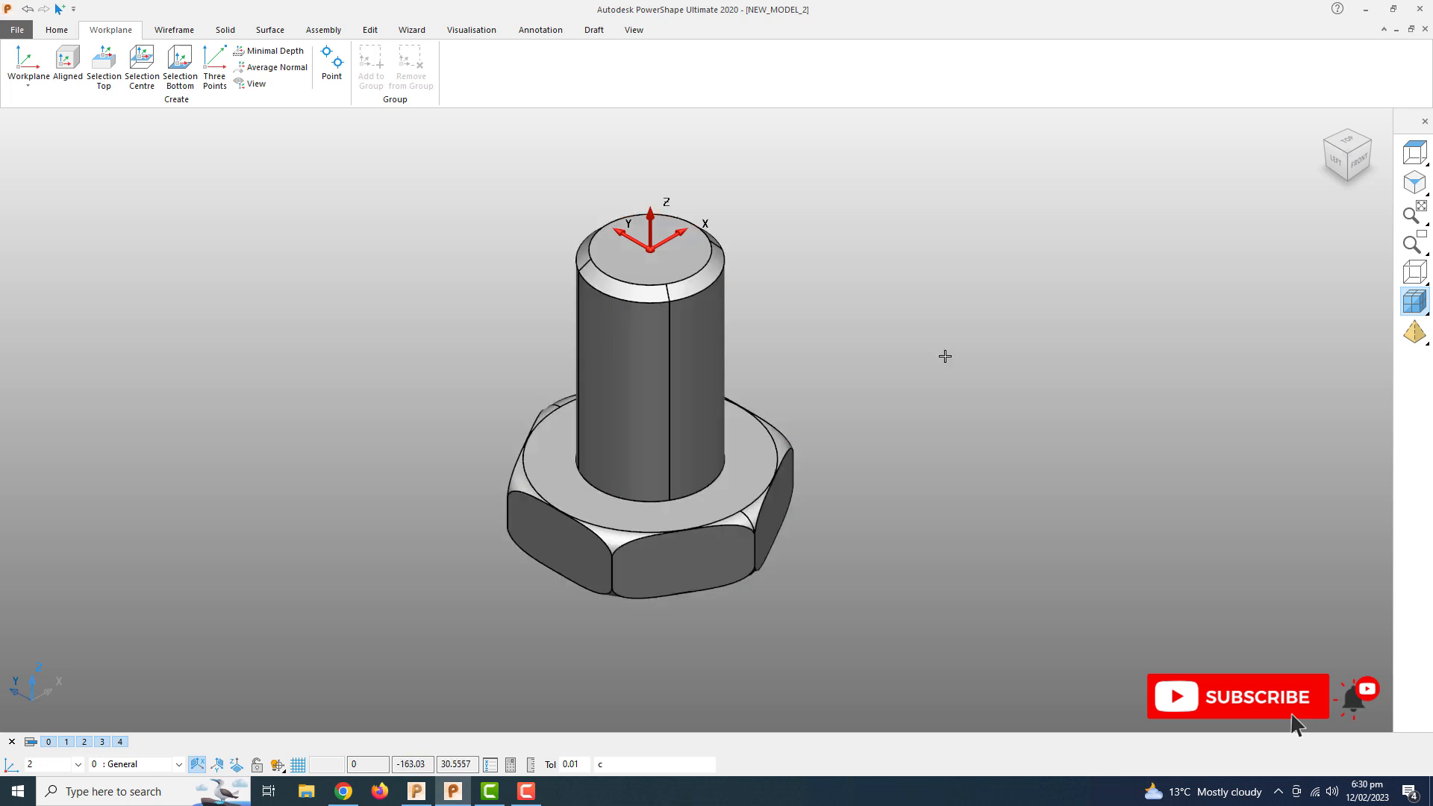
left_click_drag(1092, 162, 393, 624)
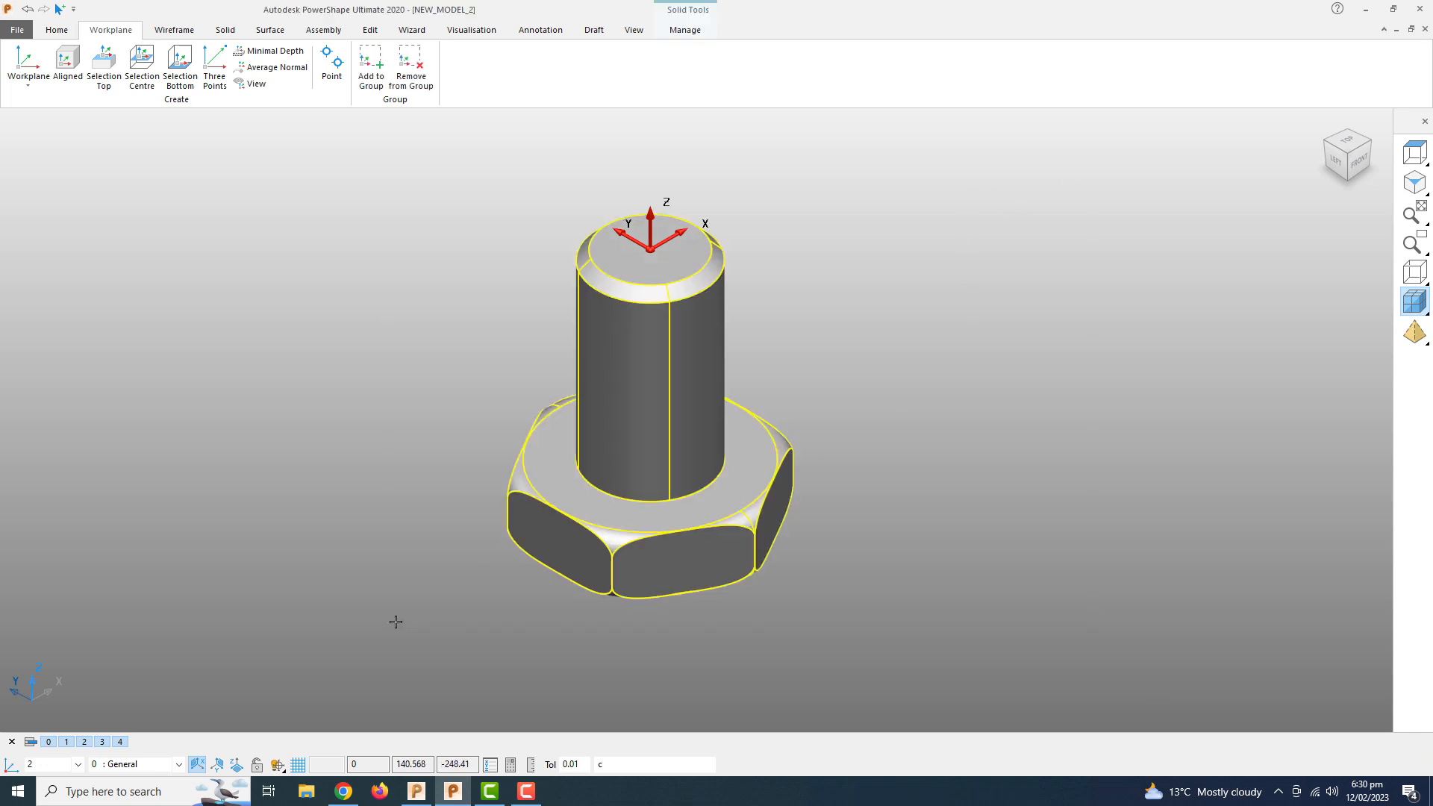
key("ctrl+c")
key("alt+Tab")
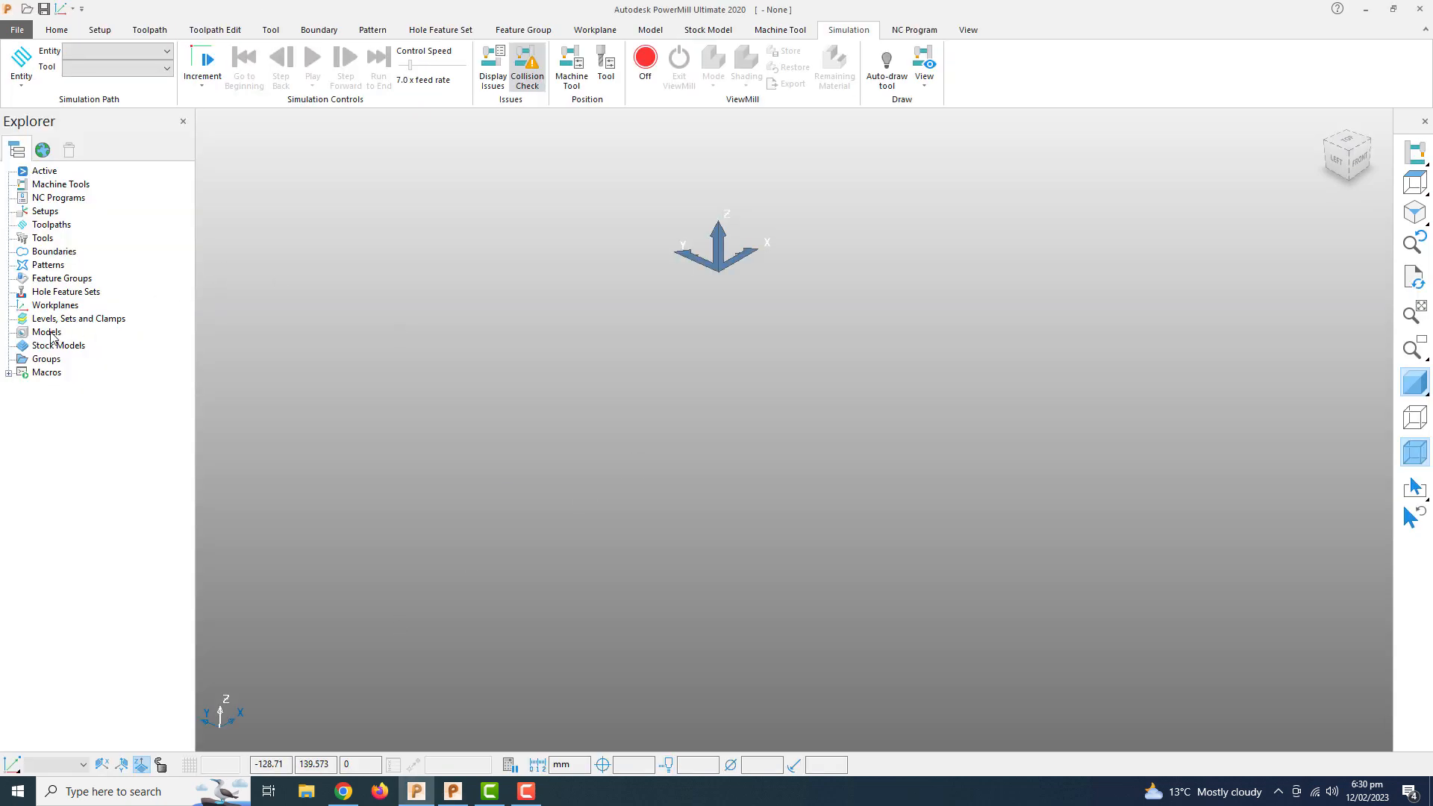
- Return to PowerShape, copy the bolt solid again and switch back to PowerMill
key("alt+Tab")
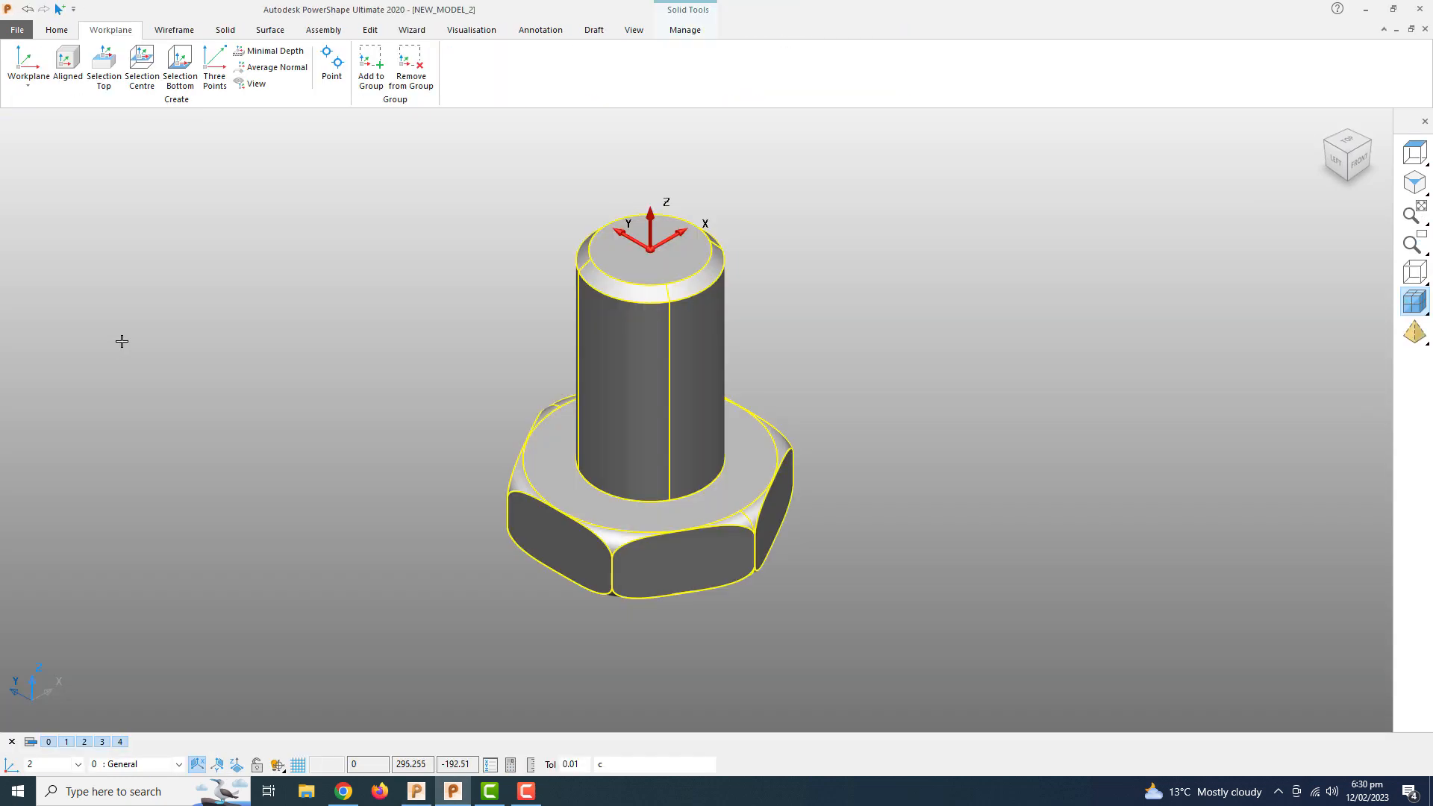
right_click(561, 293)
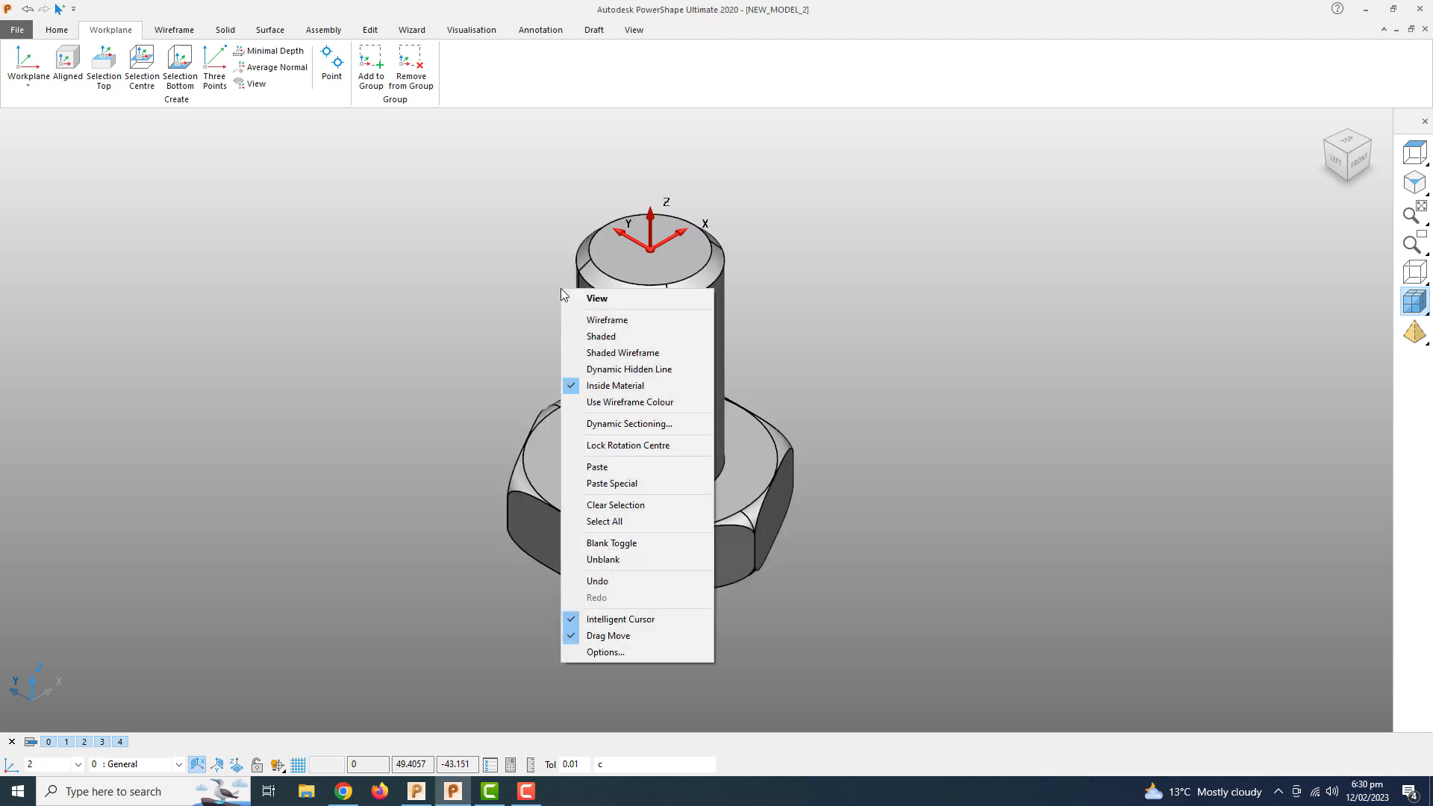
left_click(925, 305)
right_click(688, 357)
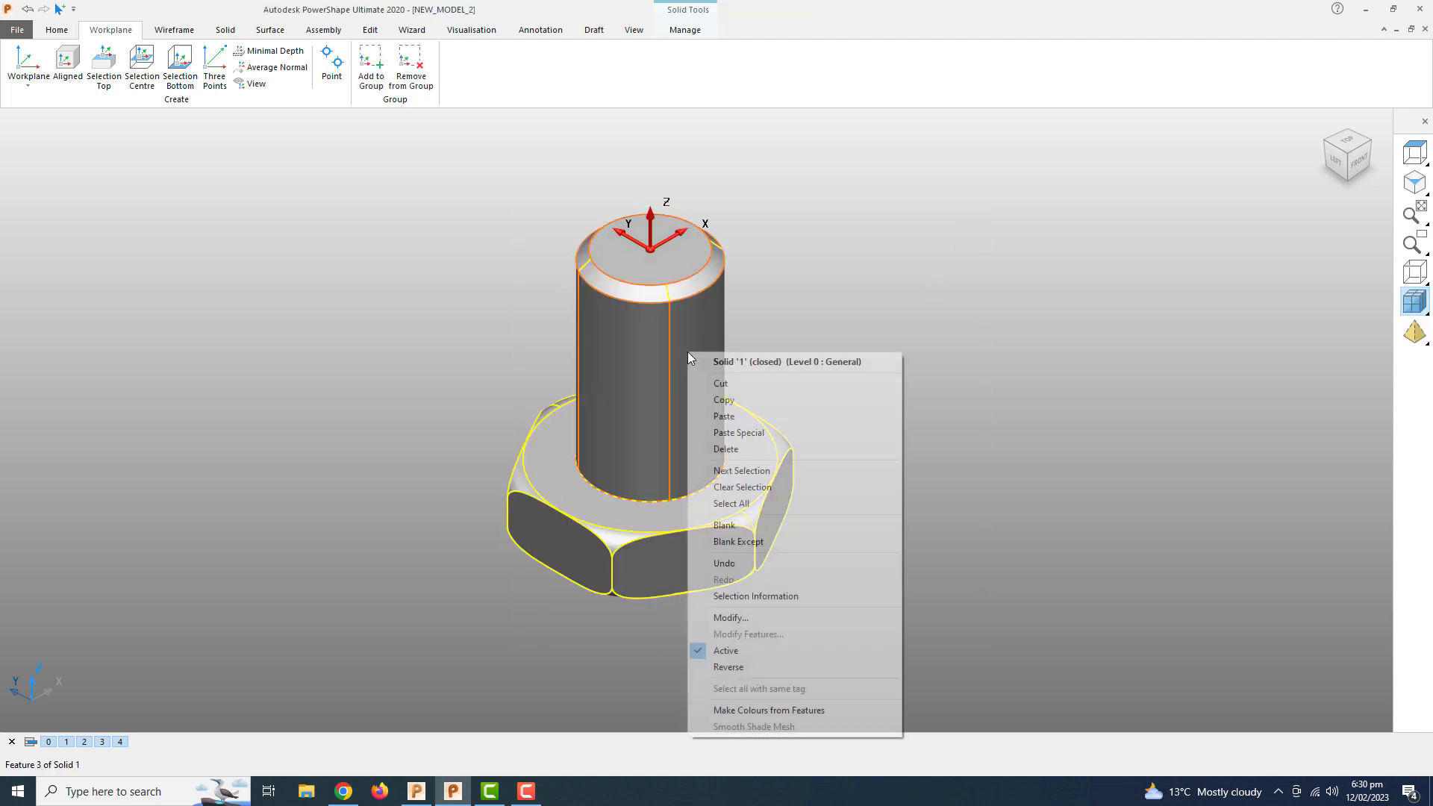
left_click(724, 399)
left_click(933, 205)
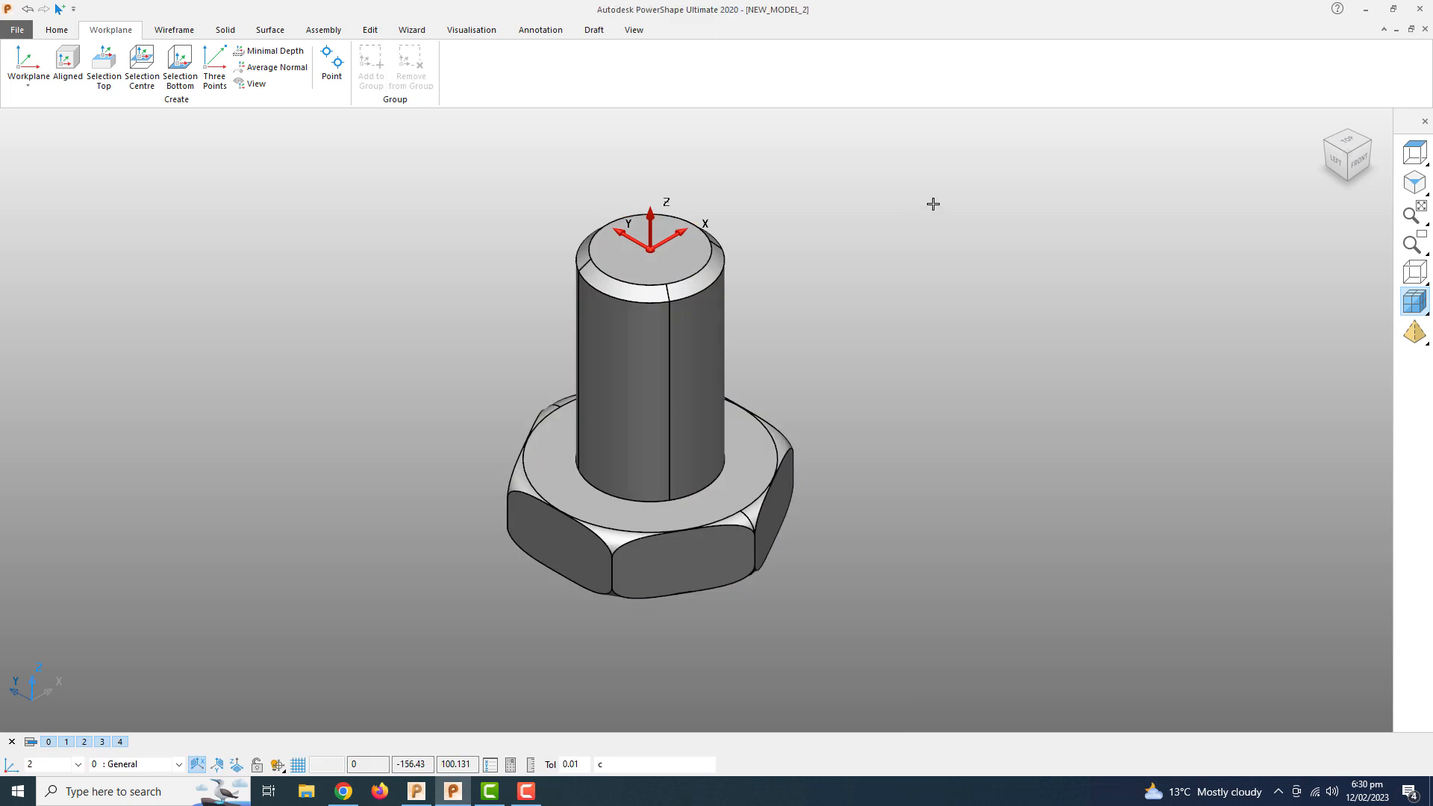
key("ctrl+v")
type("c")
key("alt+Tab")
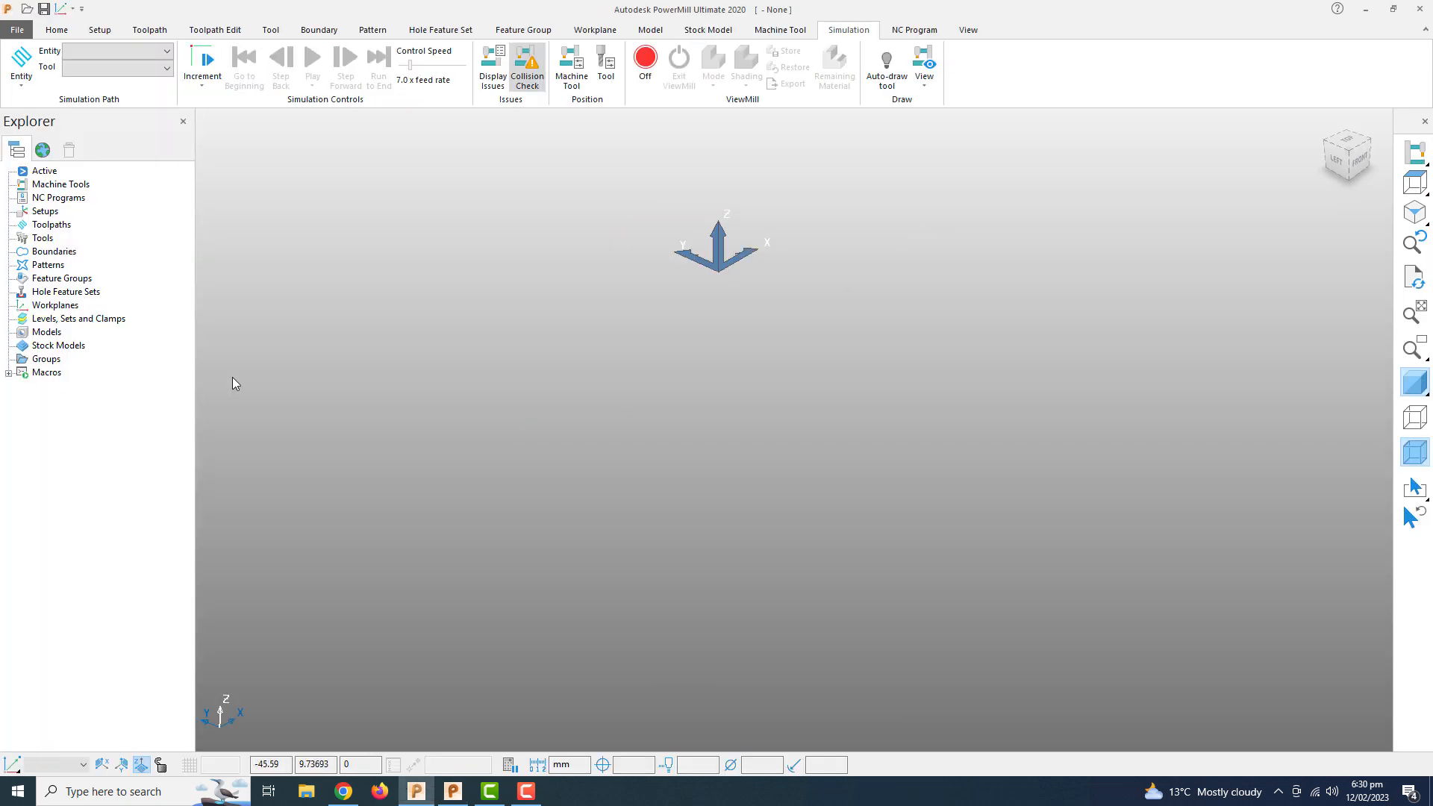
- Paste the copied bolt into the empty project as a model
left_click(47, 333)
right_click(54, 337)
left_click(168, 386)
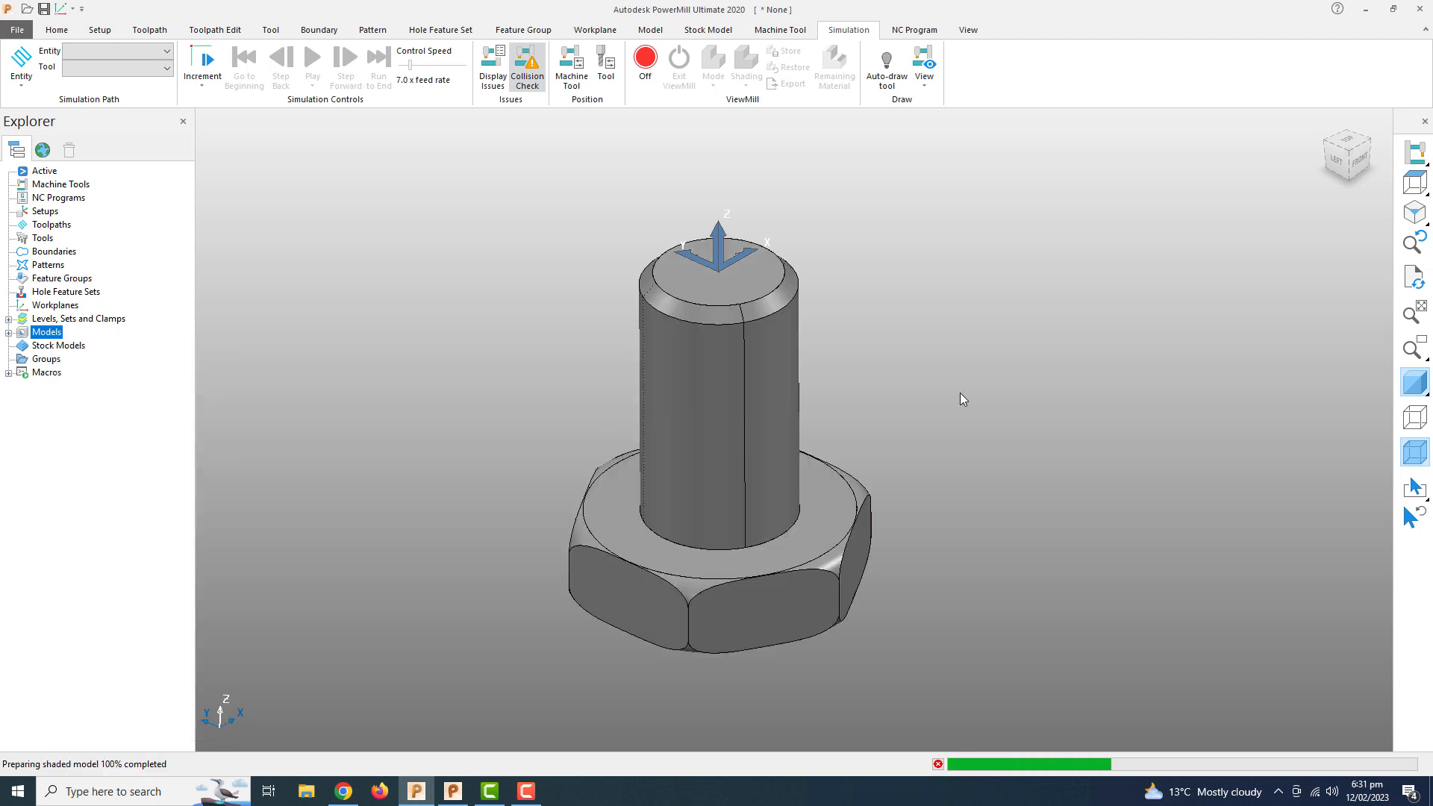
middle_click_drag(792, 405, 878, 431, "shift")
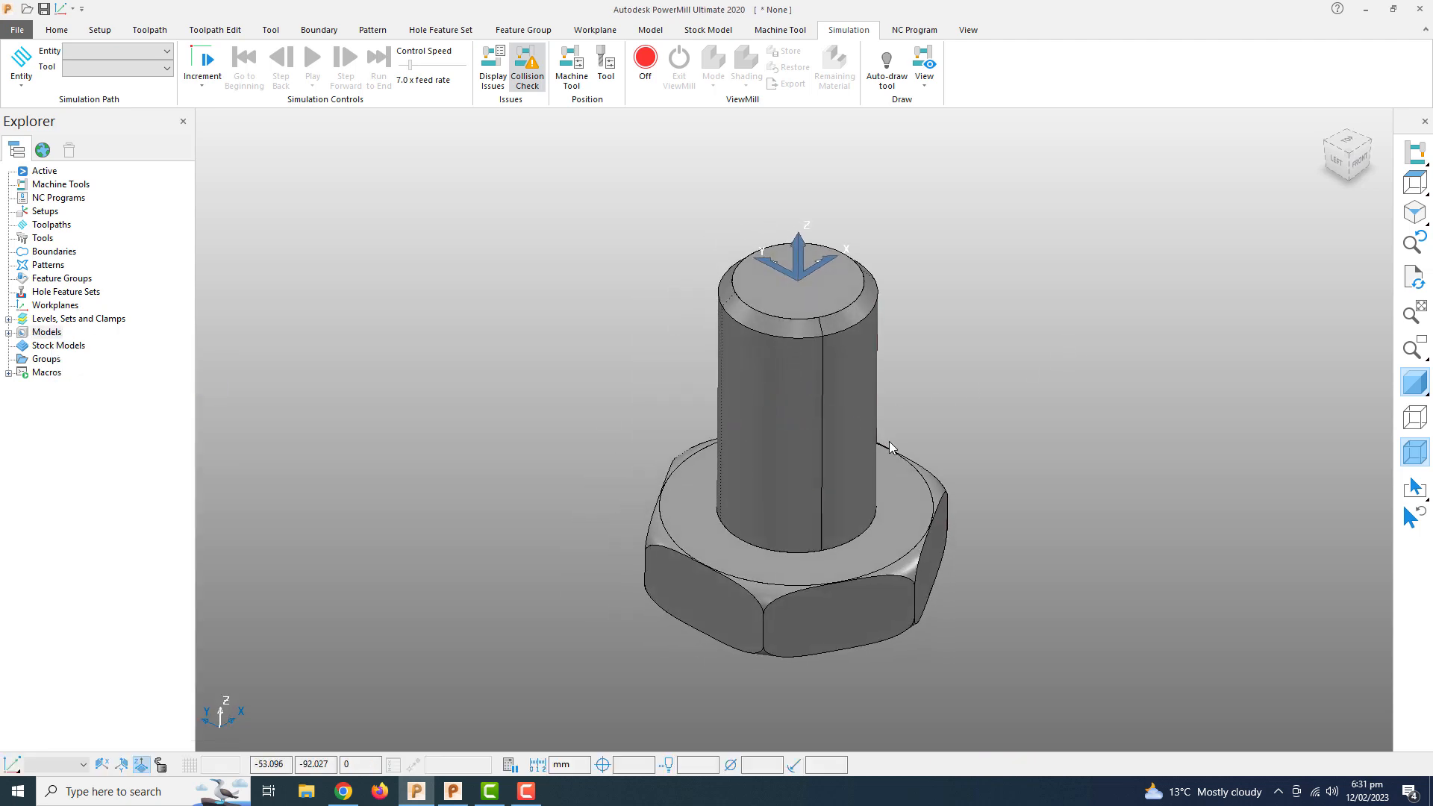
middle_click_drag(912, 432, 892, 429, "shift")
scroll(894, 446, "up", 3)
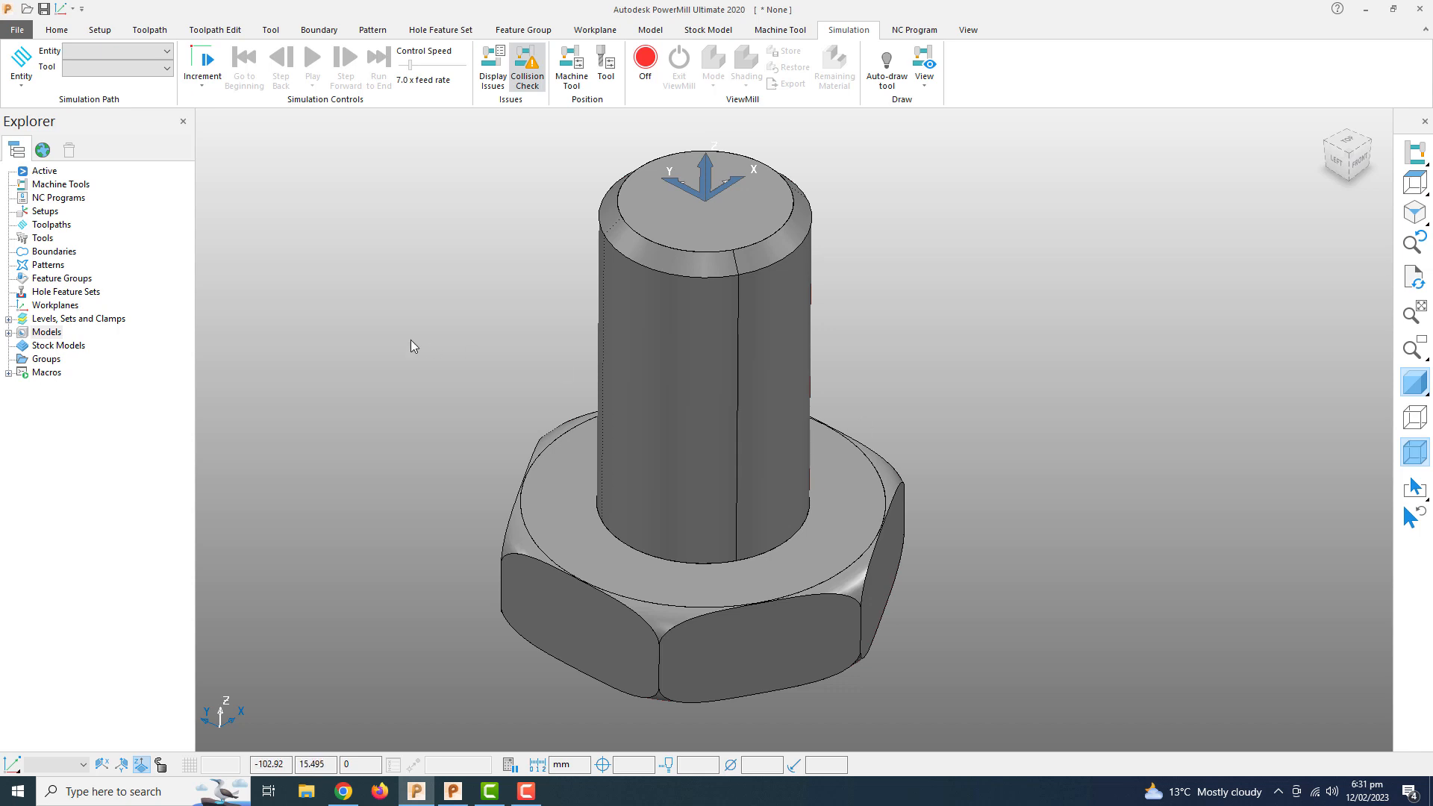
- Open the feature editor and start a circular boss feature with the Curve creation method
right_click(74, 285)
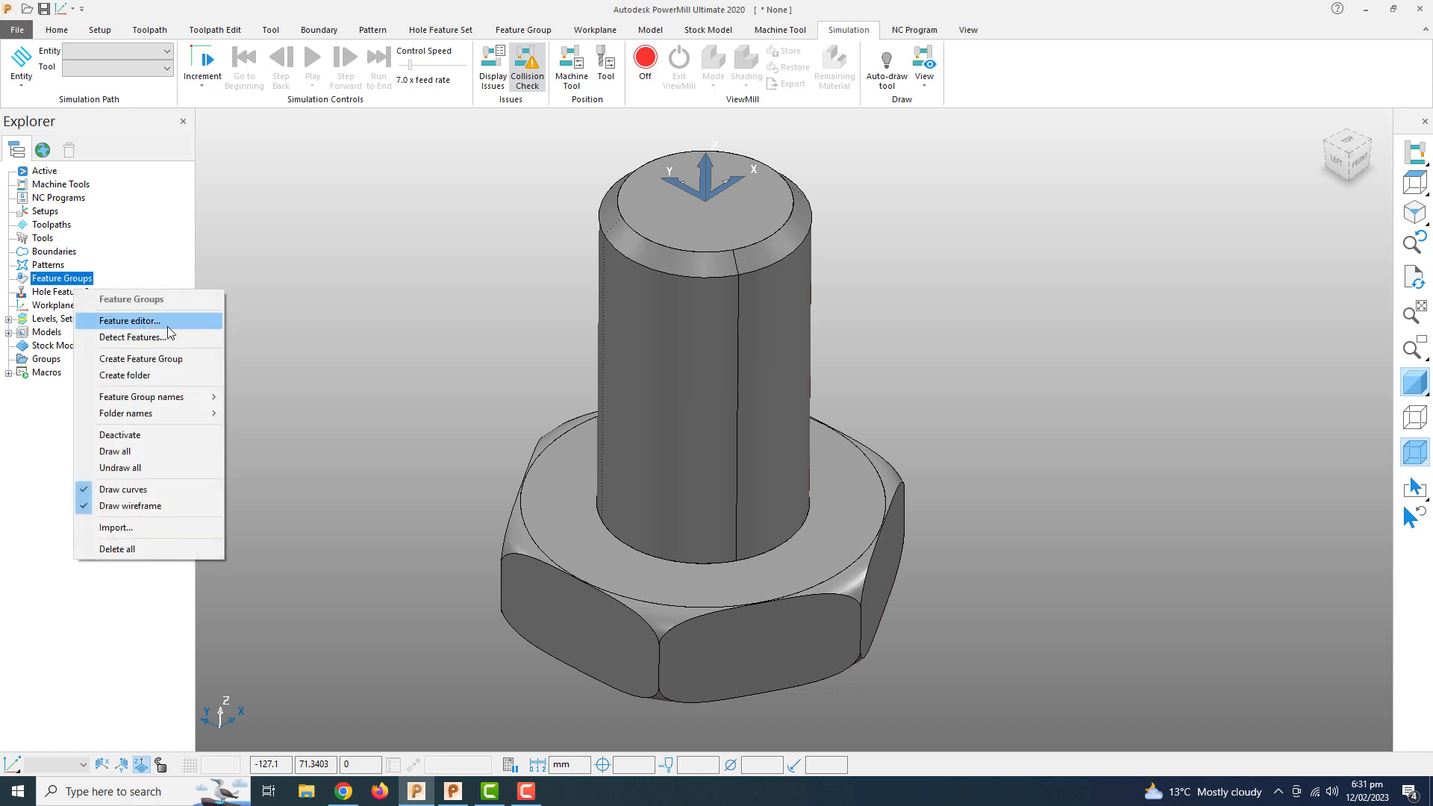
left_click(183, 325)
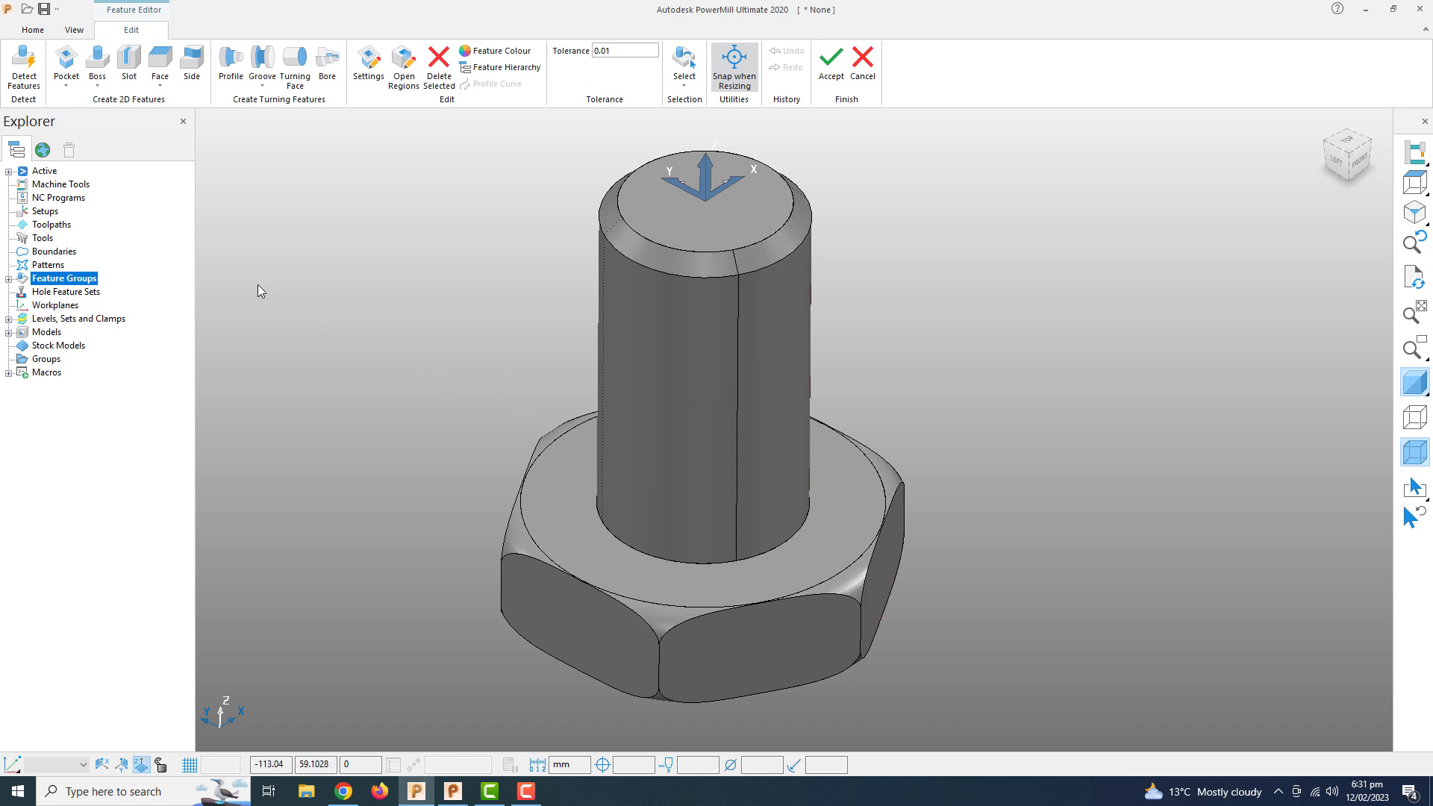
left_click(100, 87)
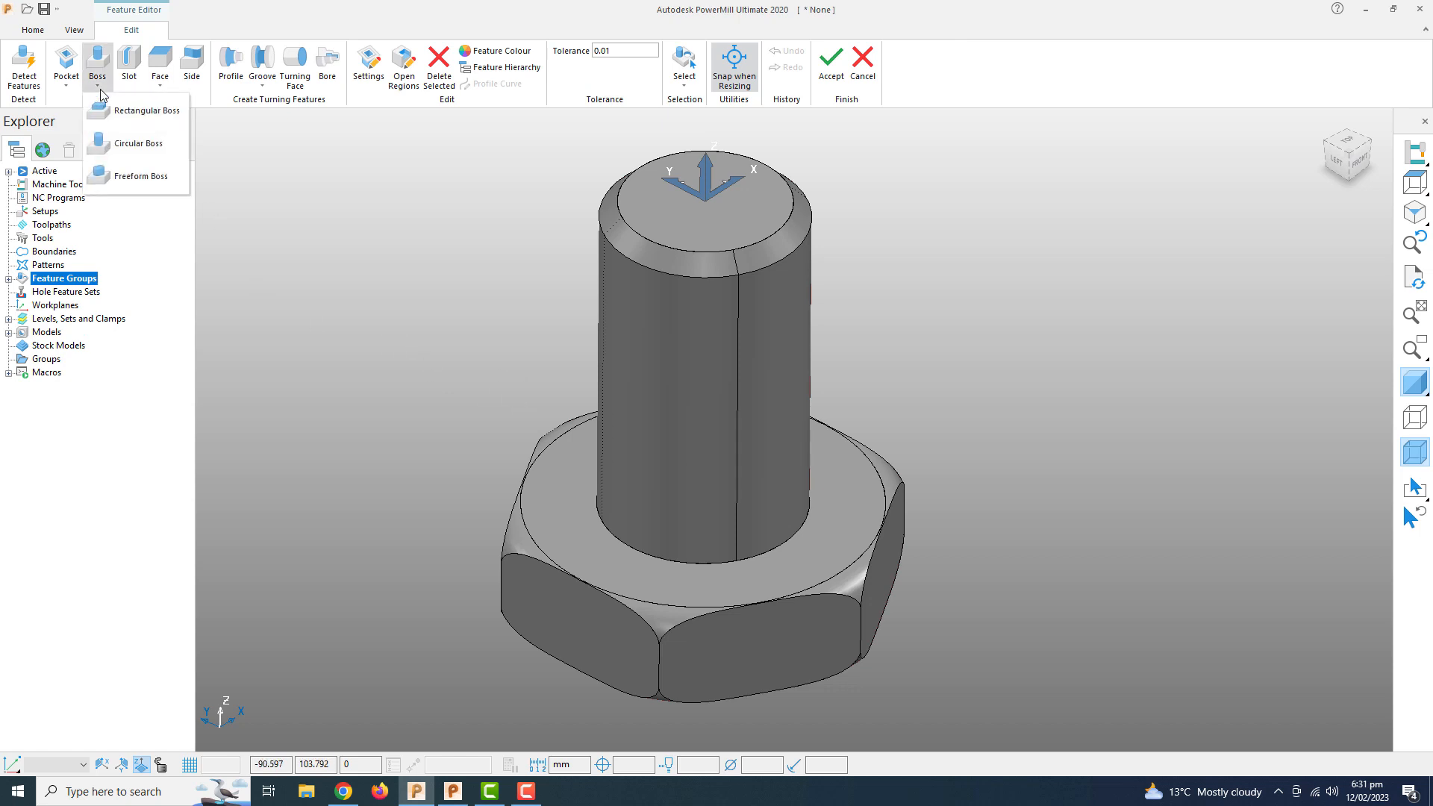
left_click(134, 153)
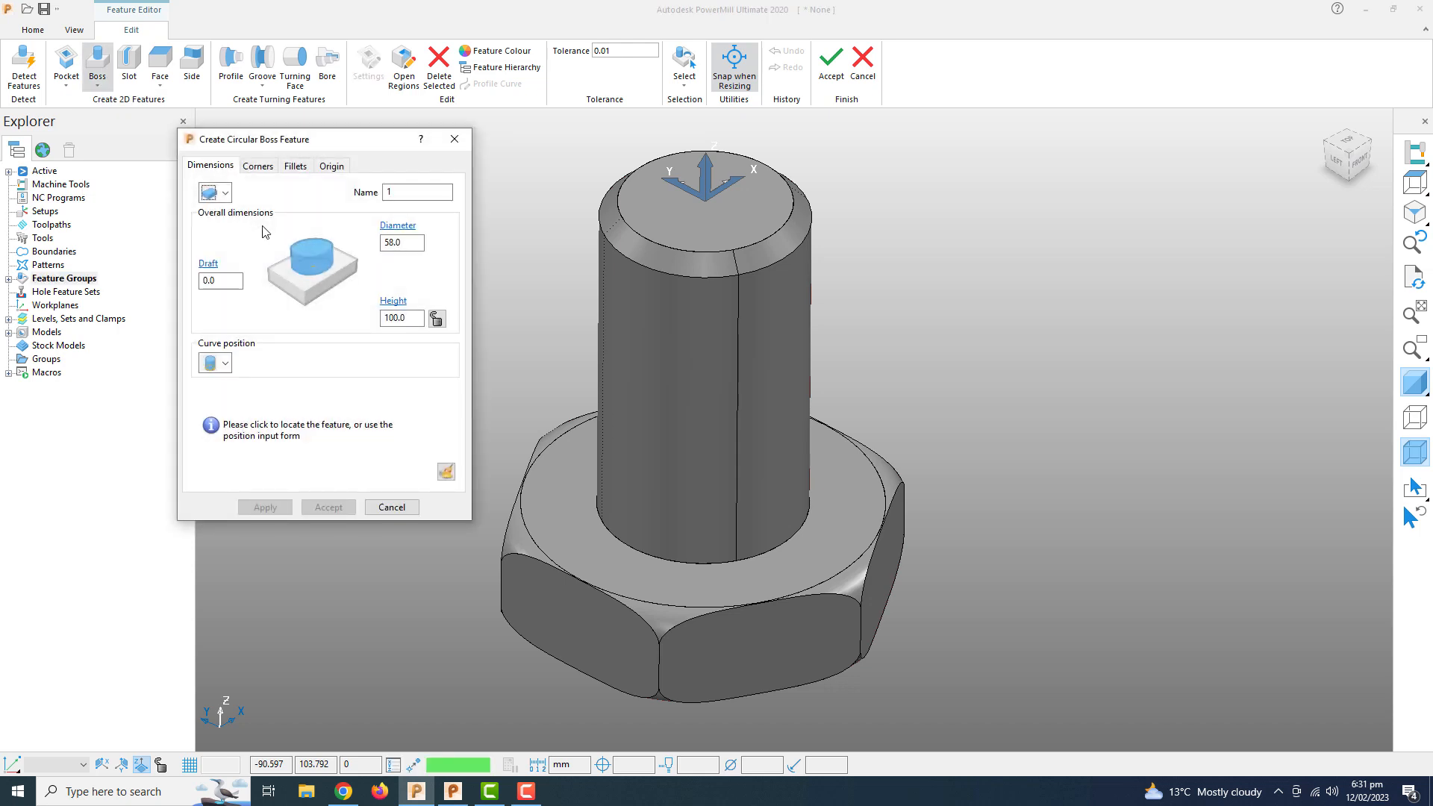
middle_click_drag(753, 419, 859, 437, "shift")
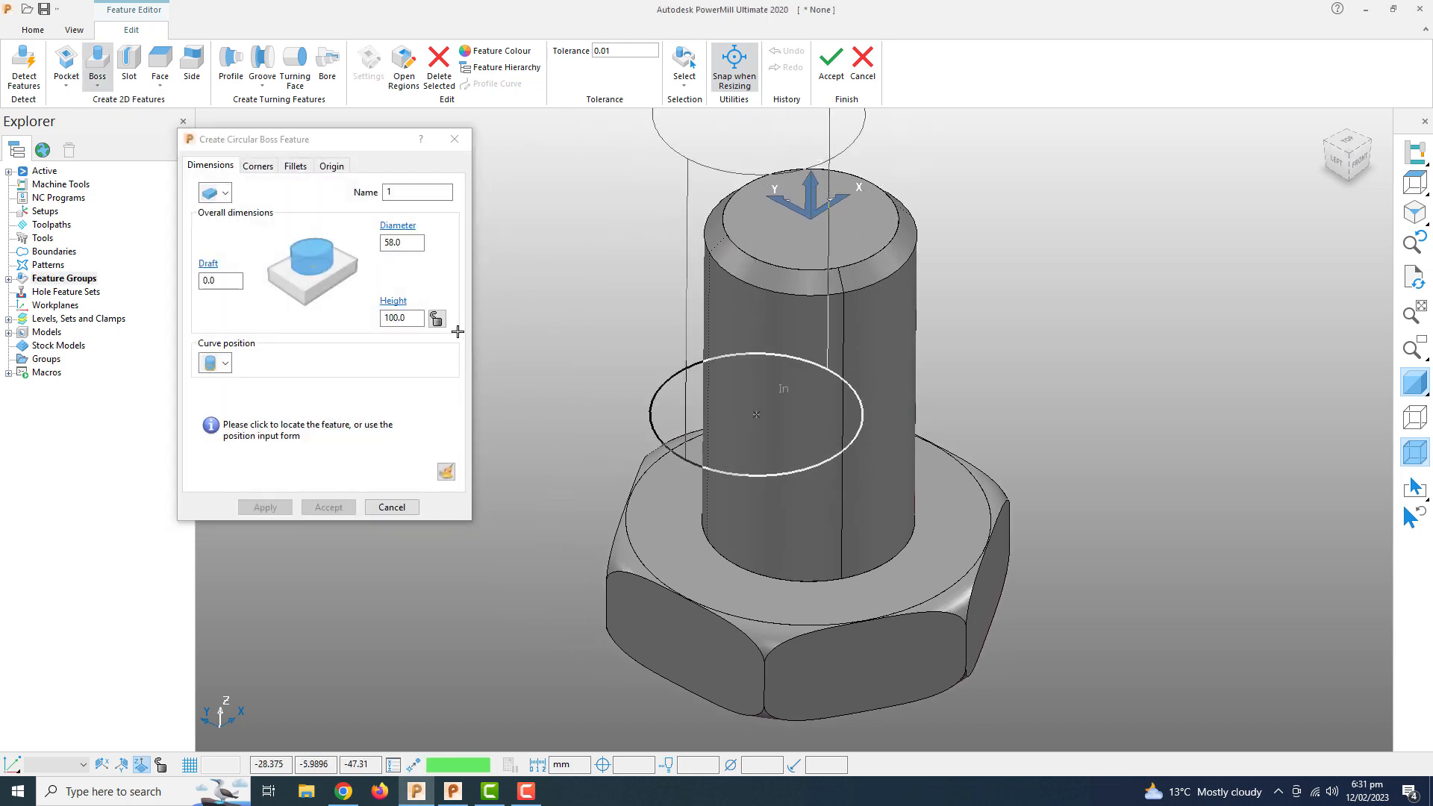
left_click(215, 192)
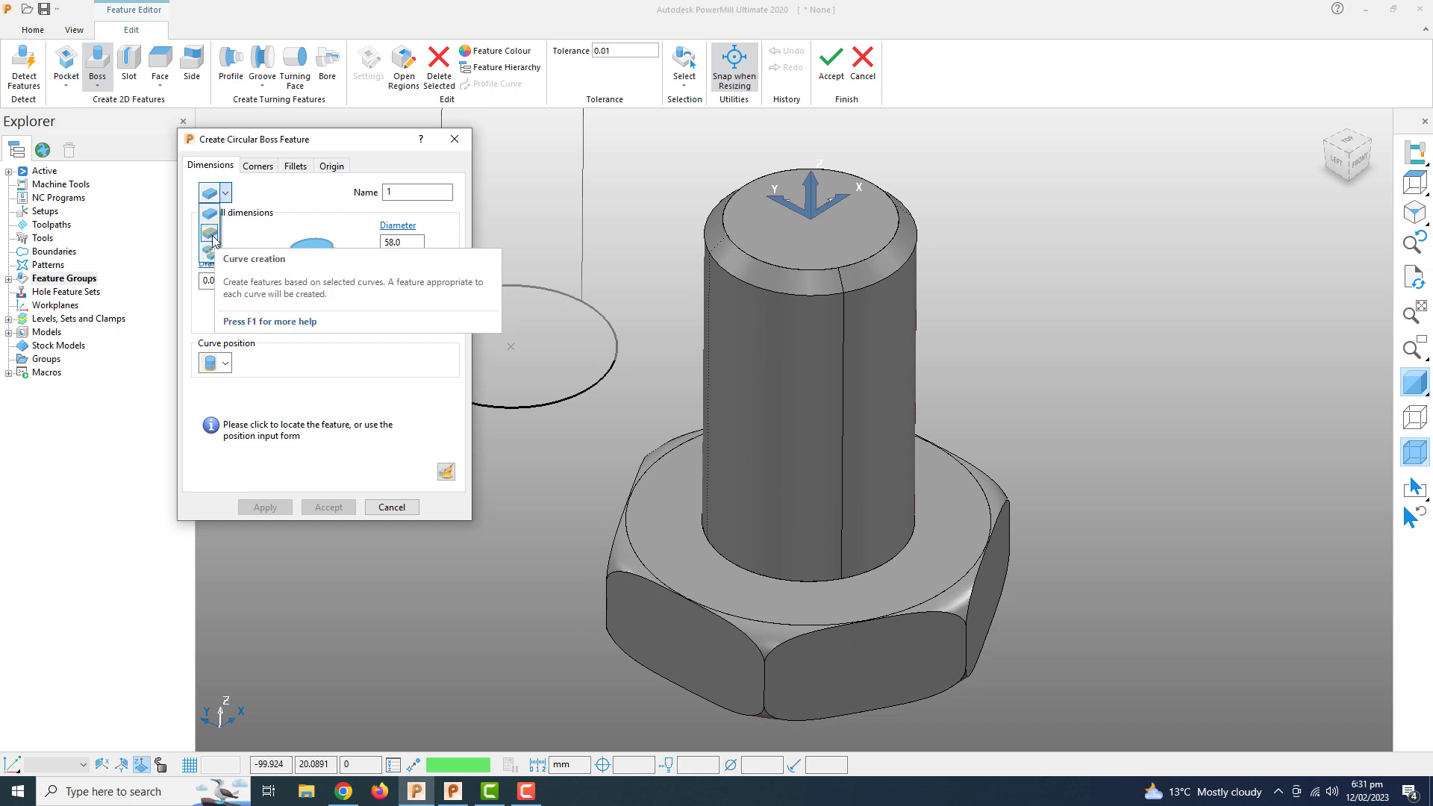
left_click(210, 234)
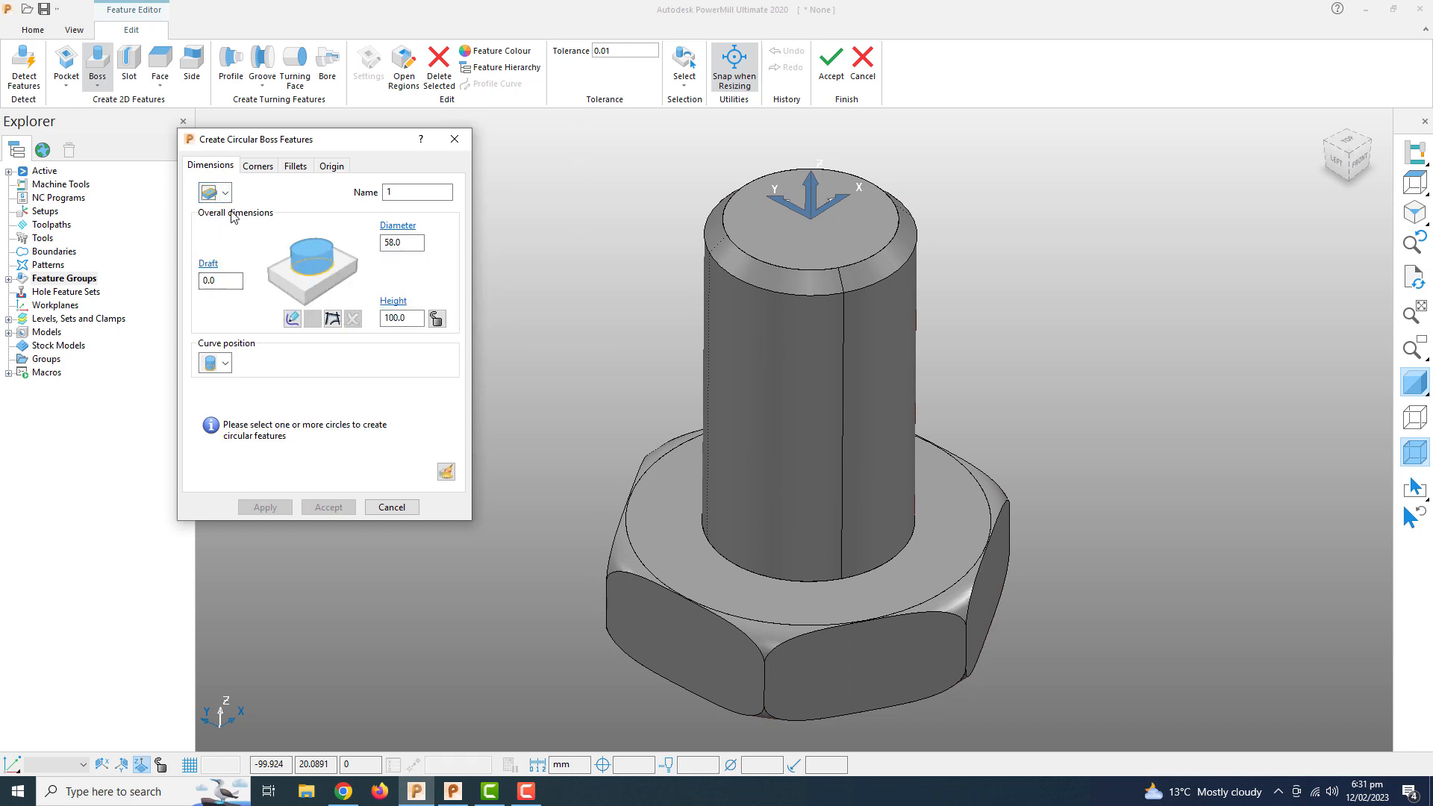
- Start a composite curve for the boss and trace the full circular edge where the bolt shank meets the head
left_click(292, 320)
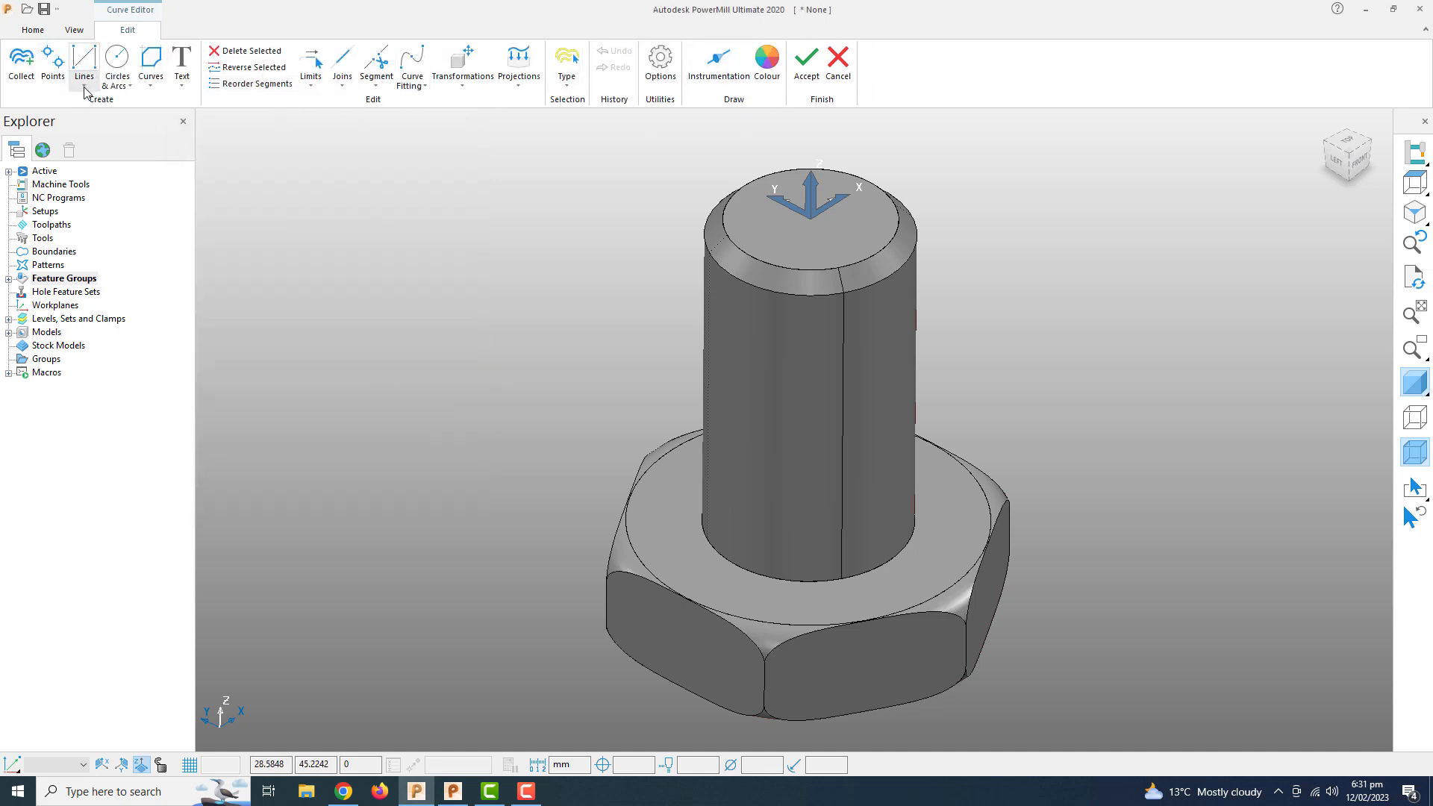
left_click(149, 86)
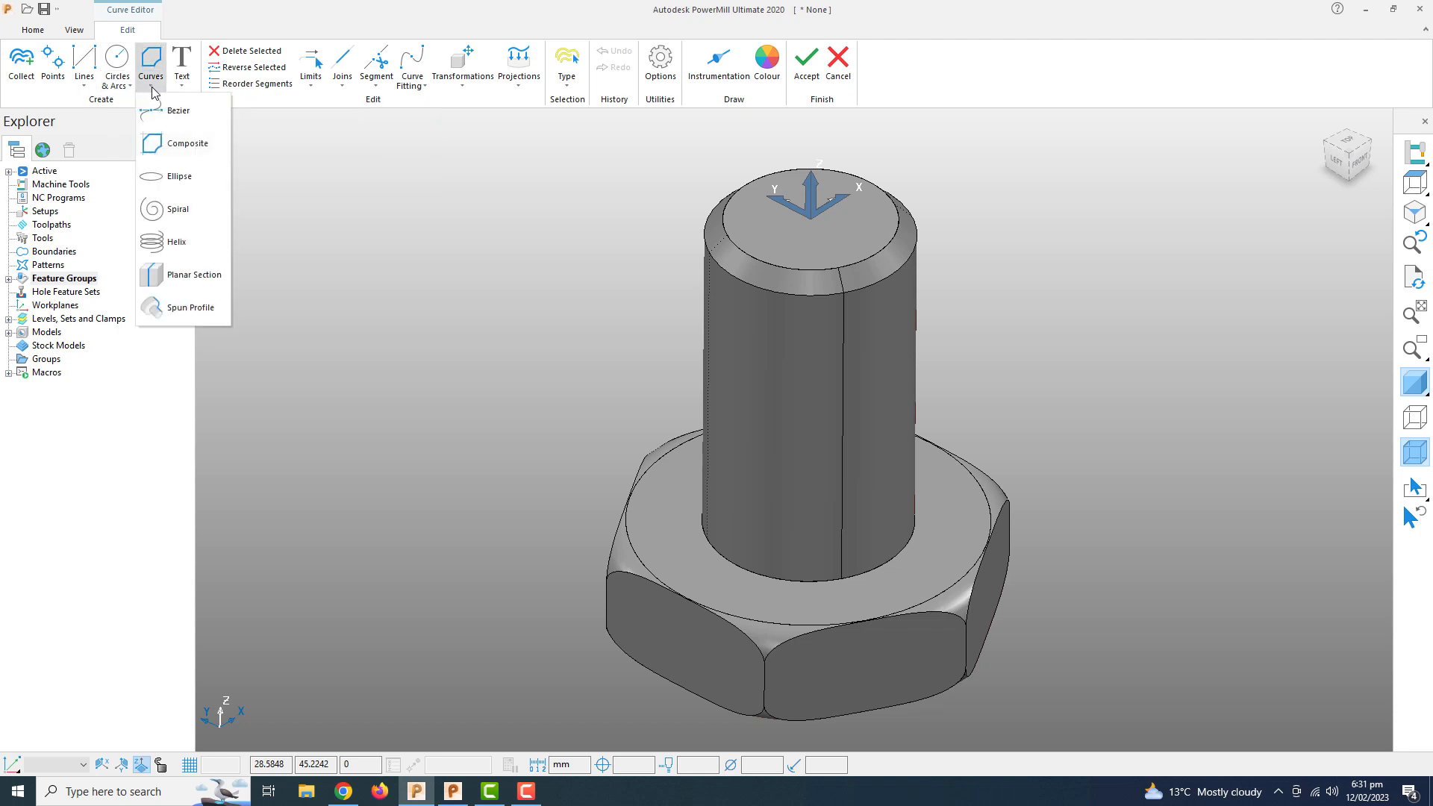
left_click(183, 143)
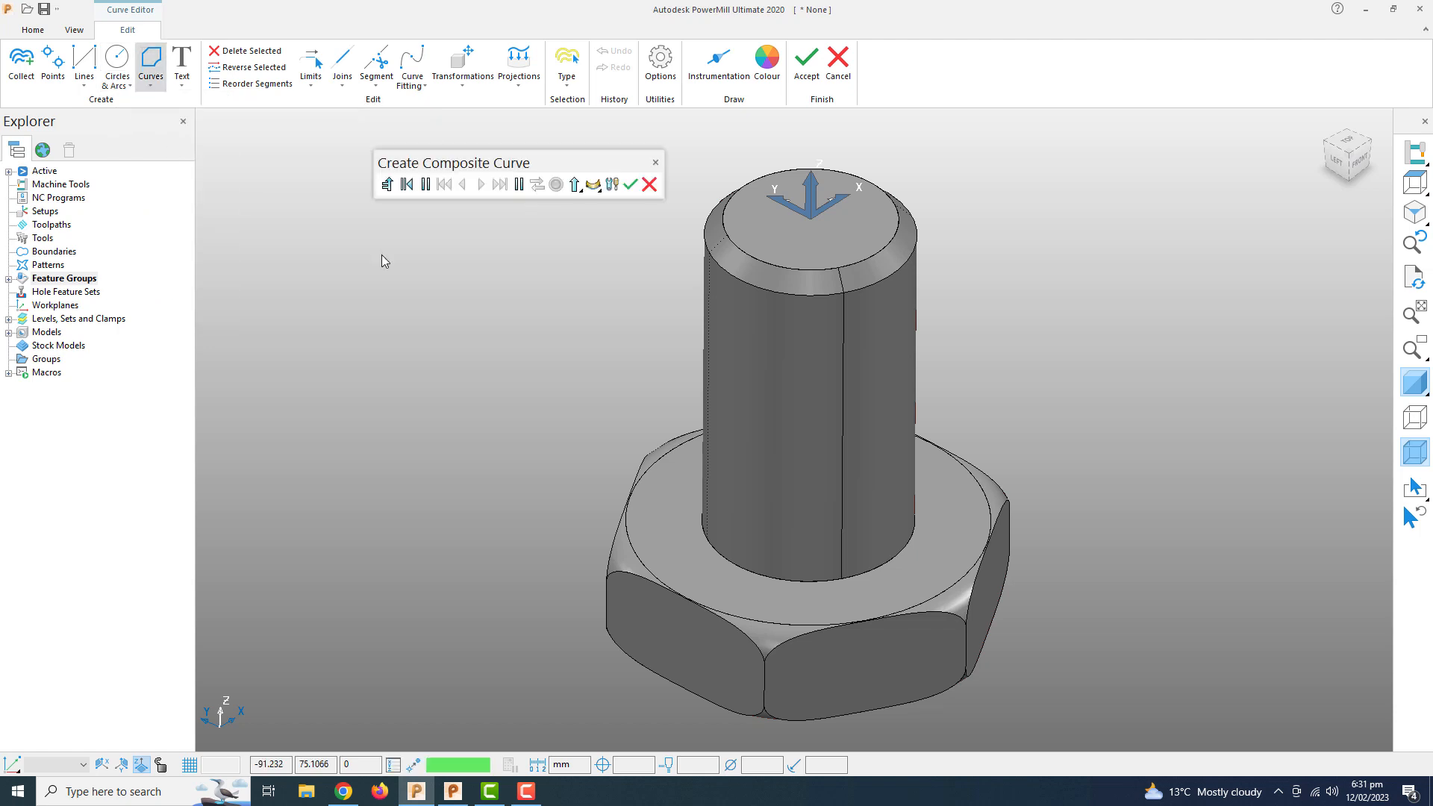
left_click_drag(486, 170, 443, 175)
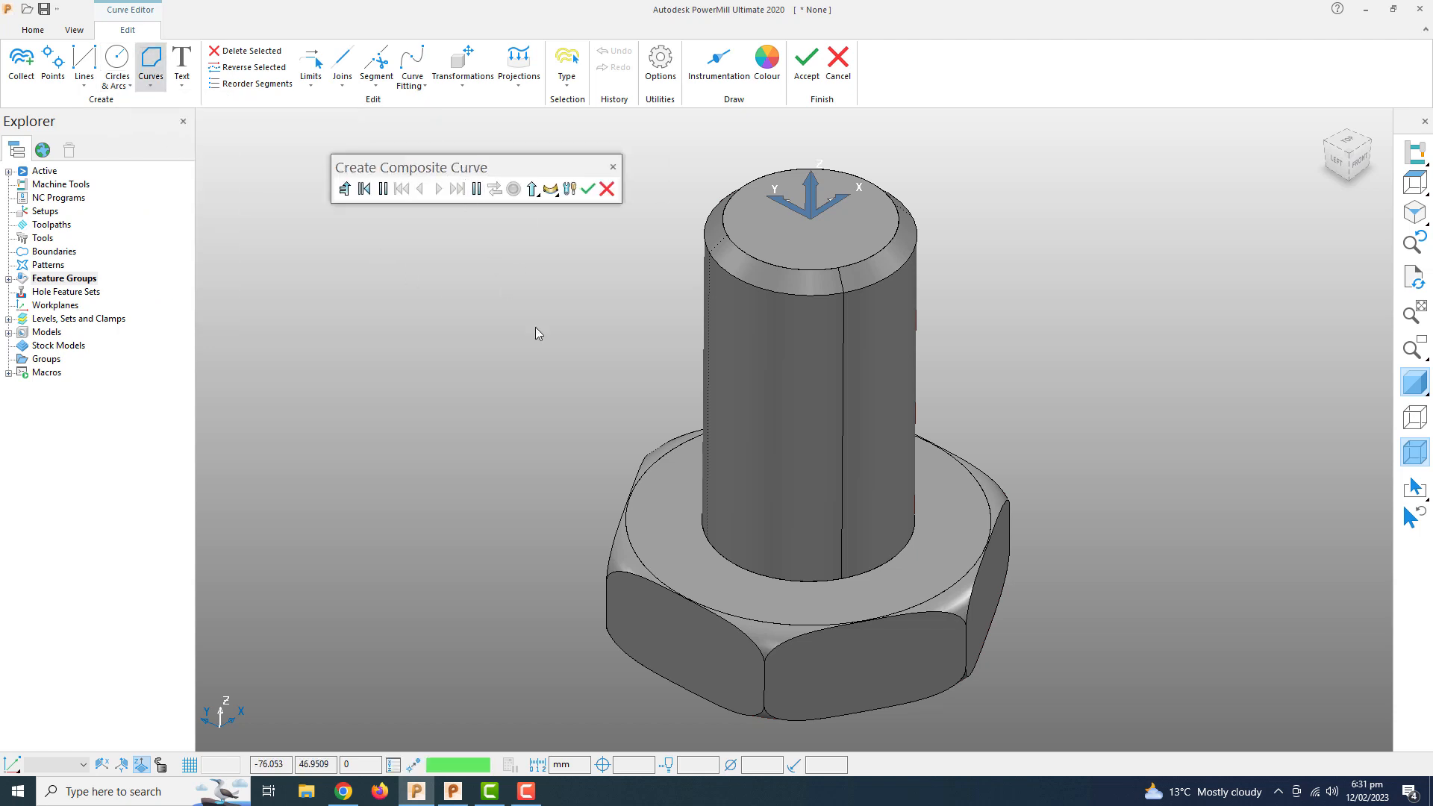
left_click(741, 570)
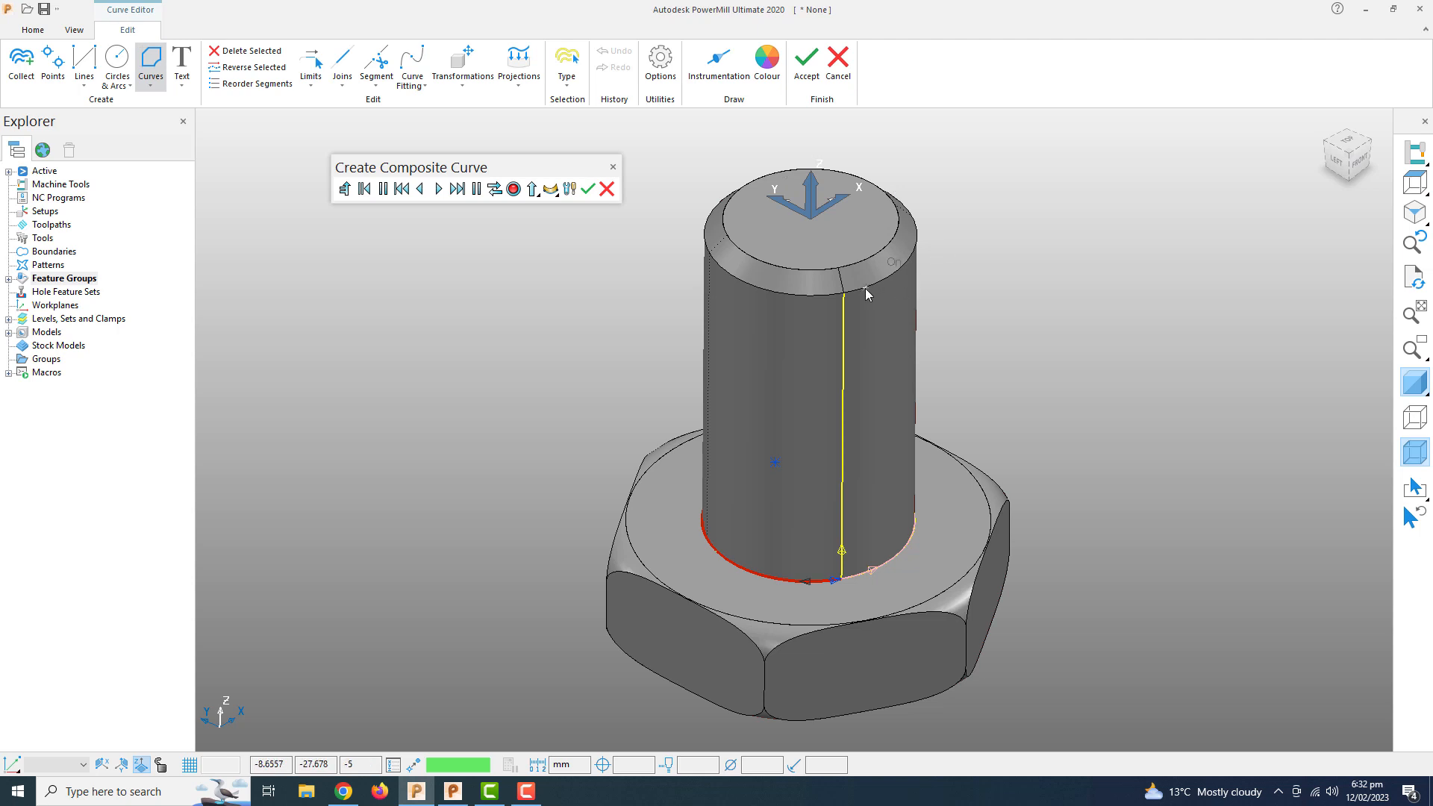
left_click(437, 189)
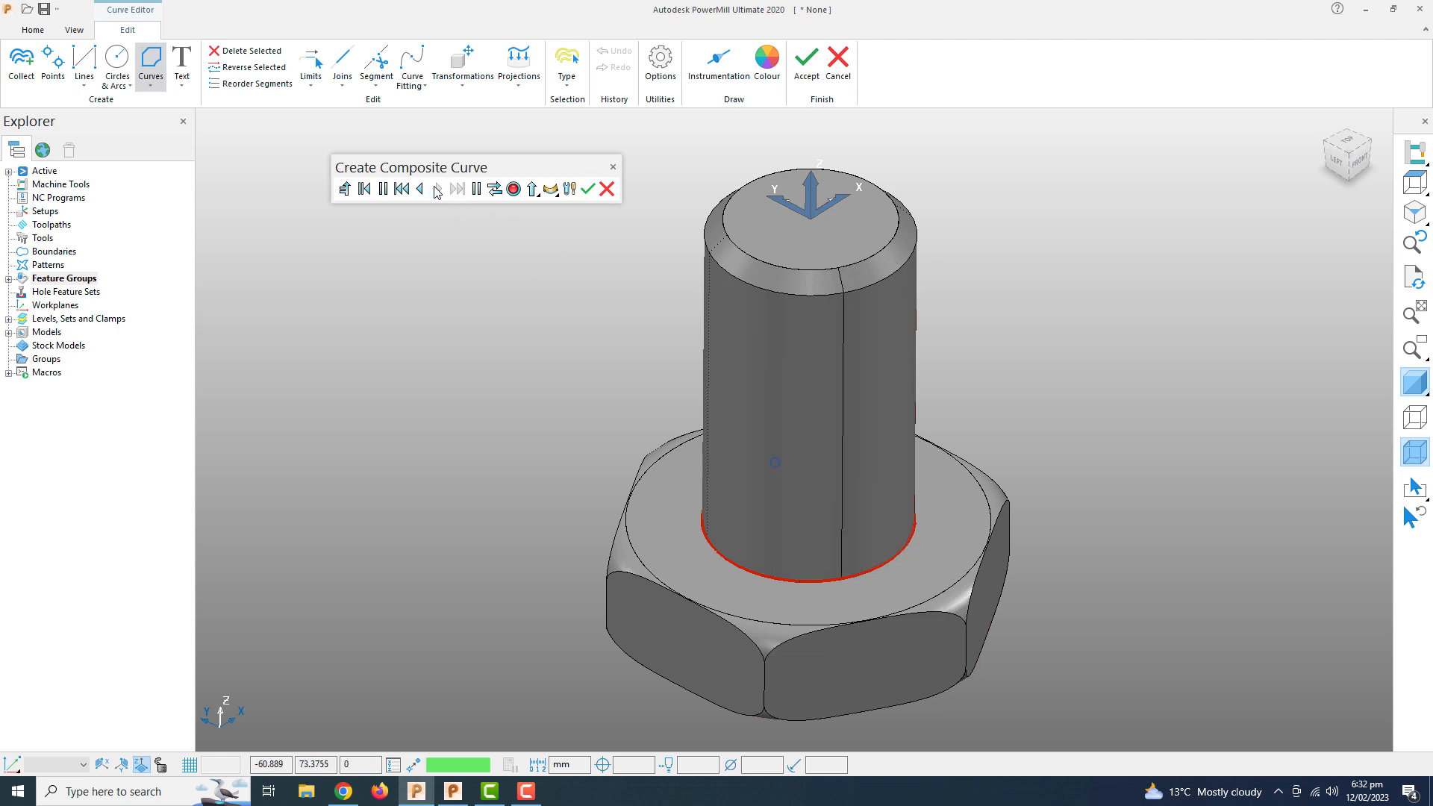
- Save the traced composite curve and accept it as the outline of the circular boss feature
middle_click_drag(704, 496, 689, 423)
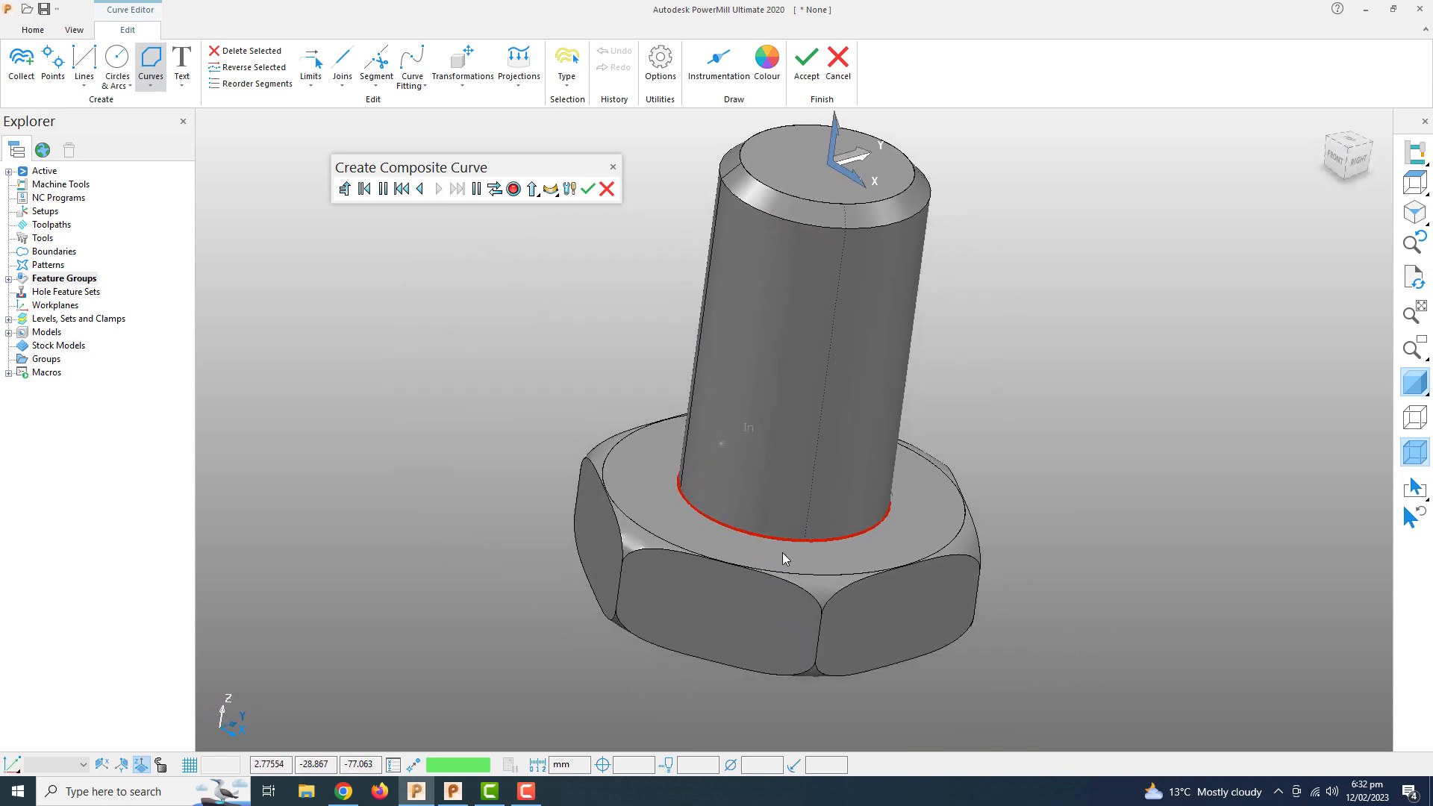
left_click(513, 190)
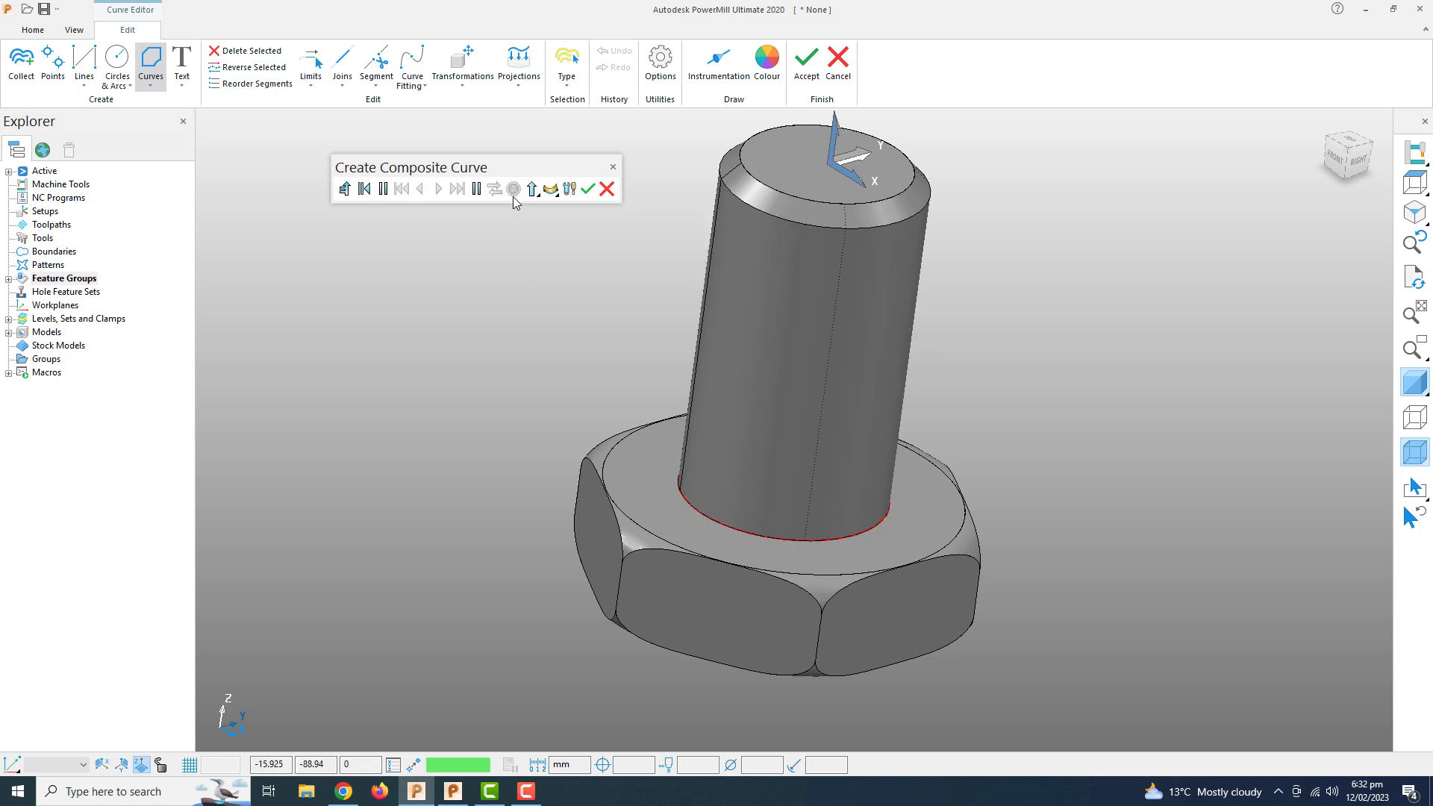
left_click(588, 190)
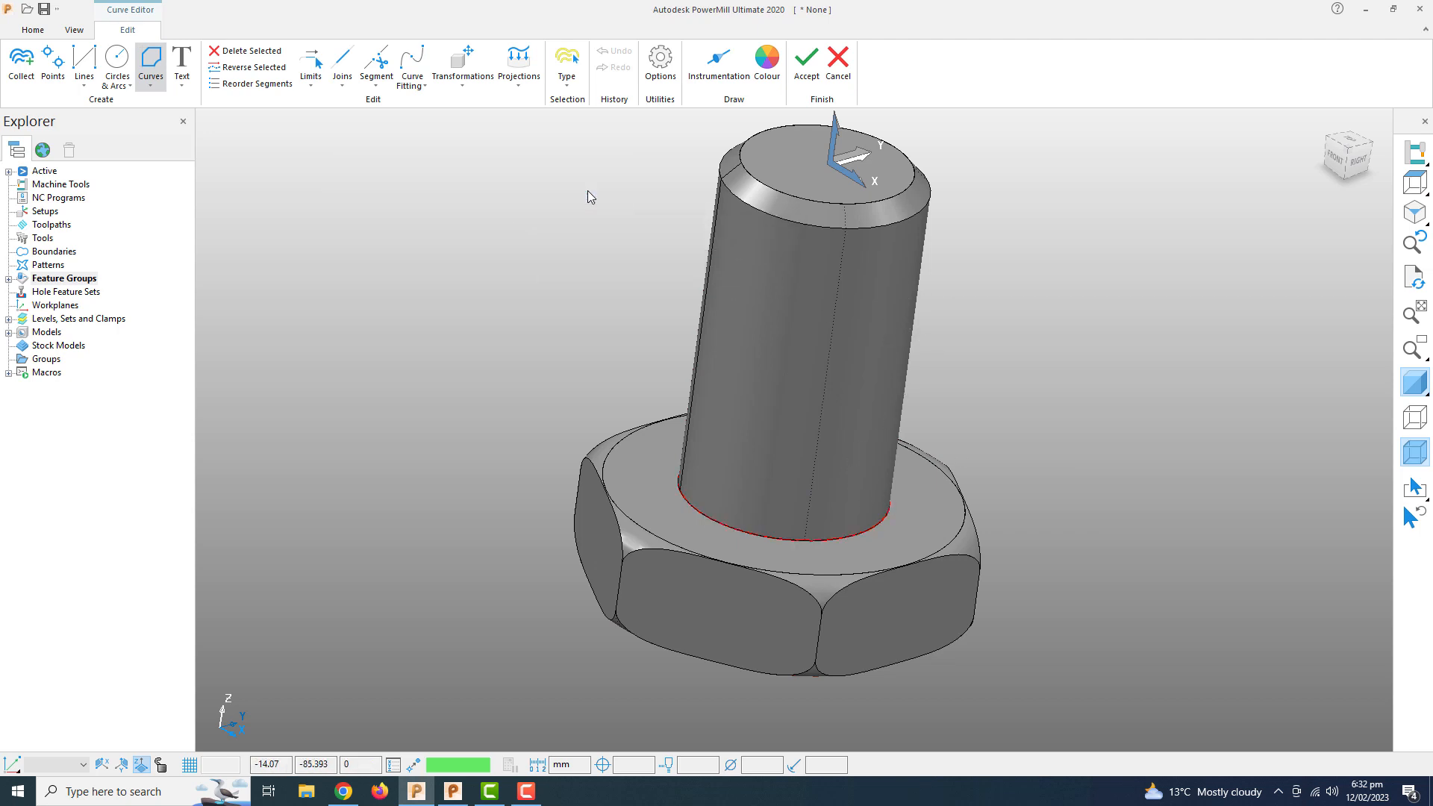
left_click(806, 66)
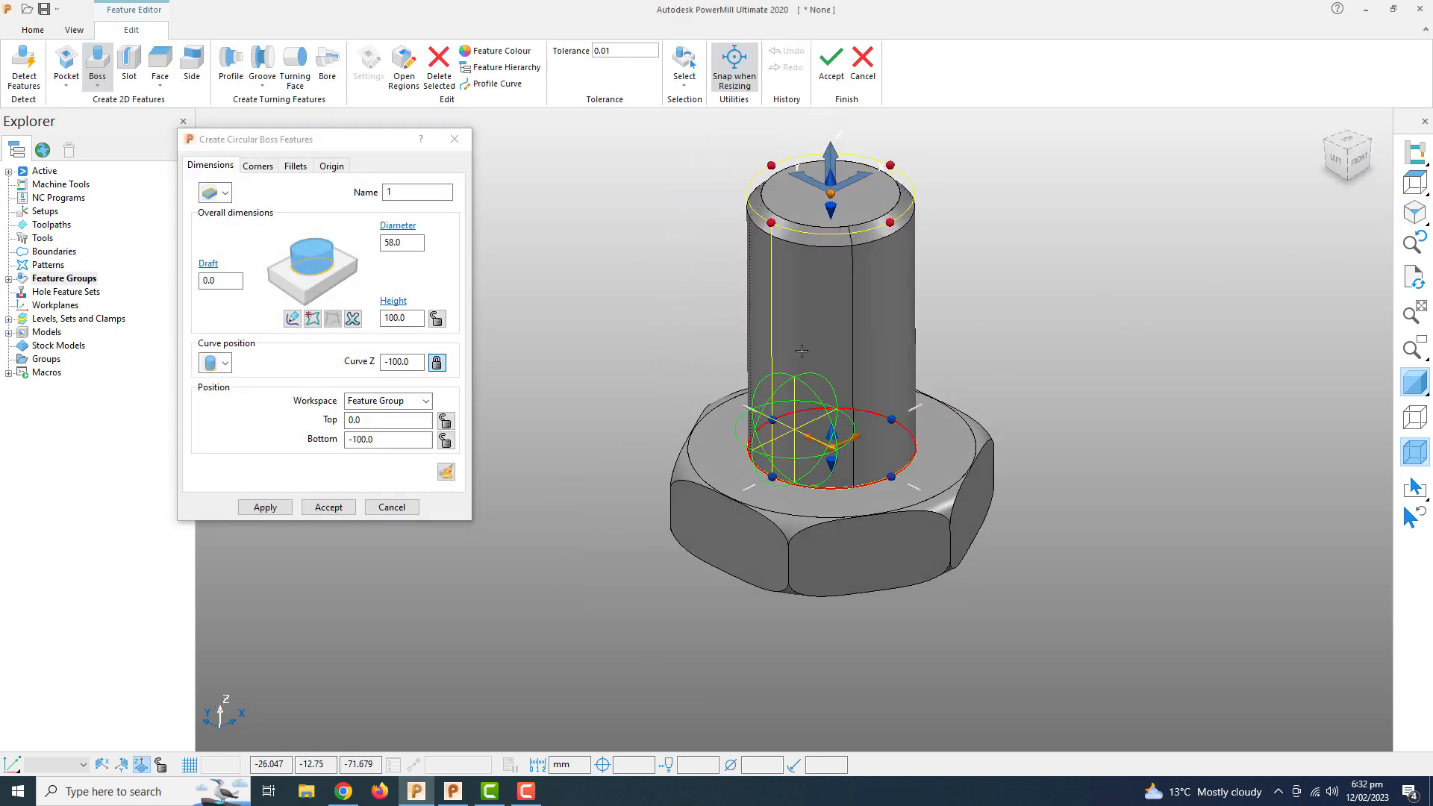
- Check the boss from the front and isometric views, try a height of 50 mm and return it to 100 mm
left_click(1357, 158)
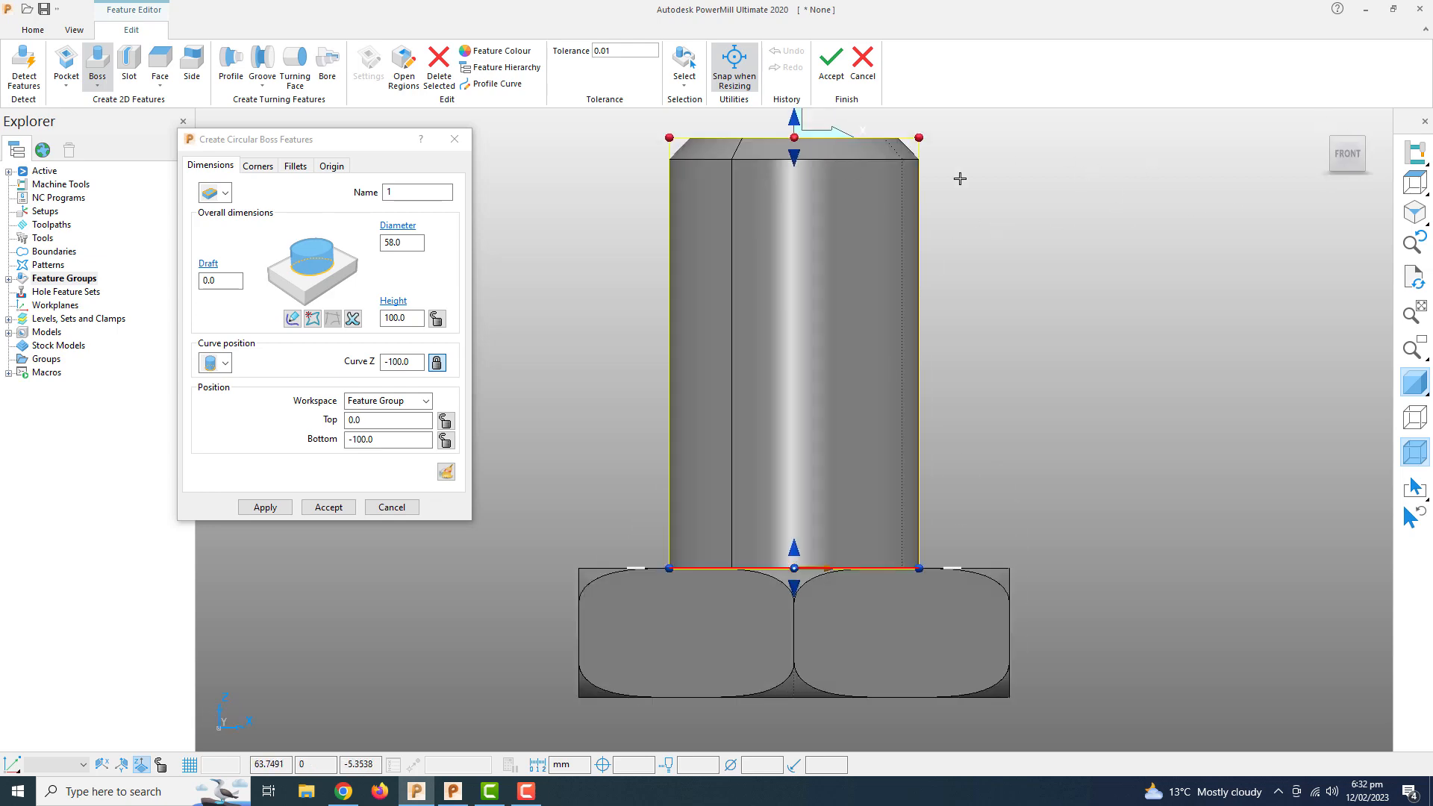
left_click(1414, 212)
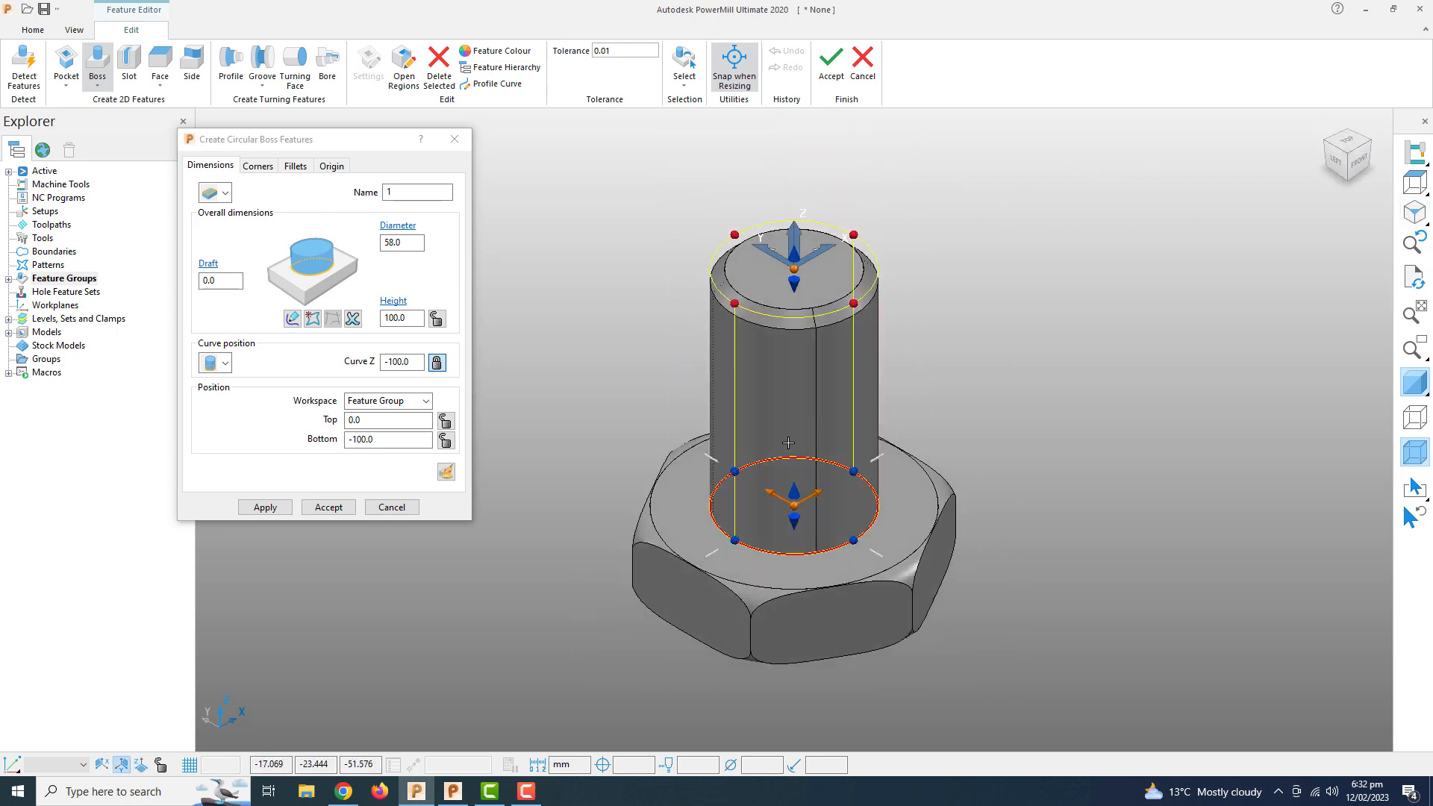
left_click(439, 341)
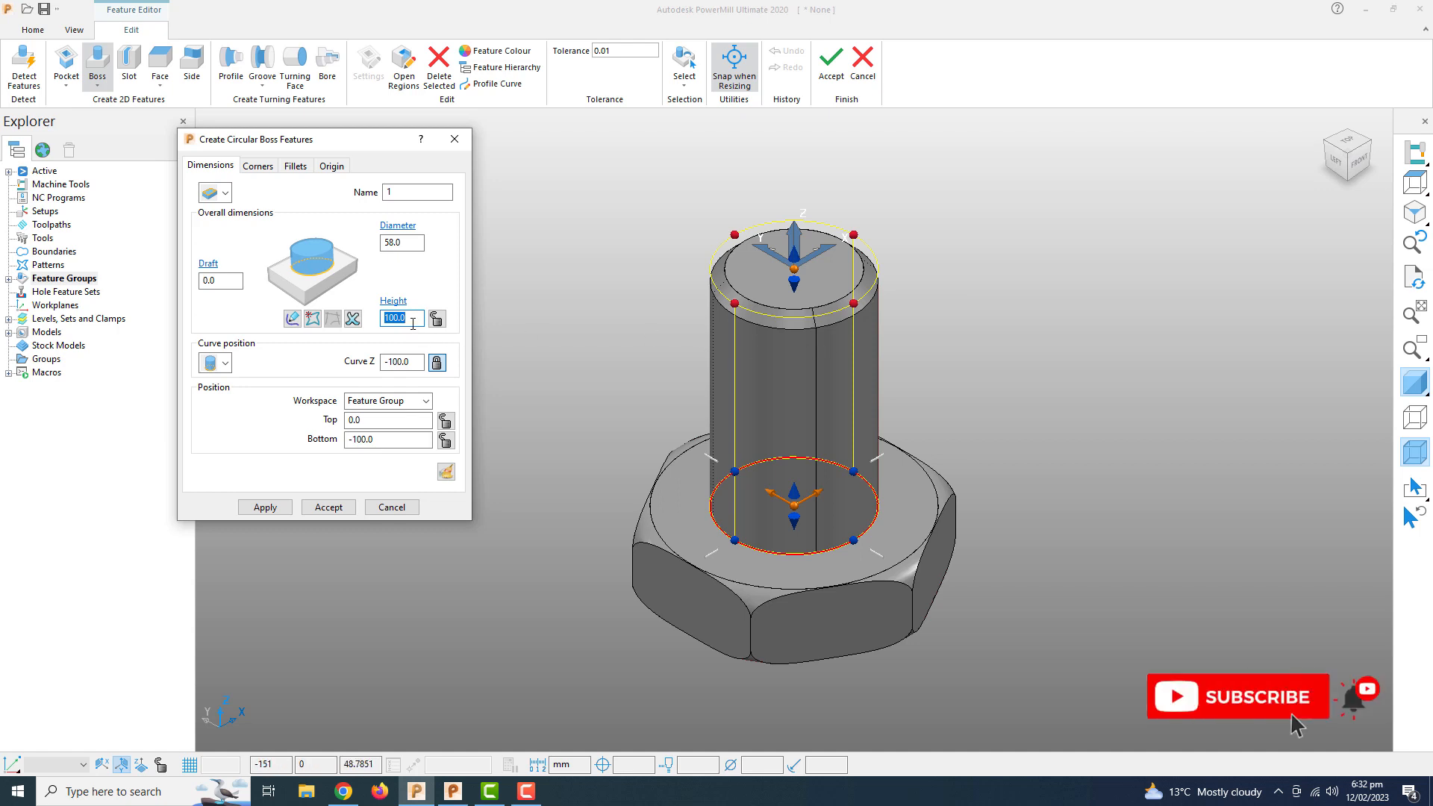
key("Return")
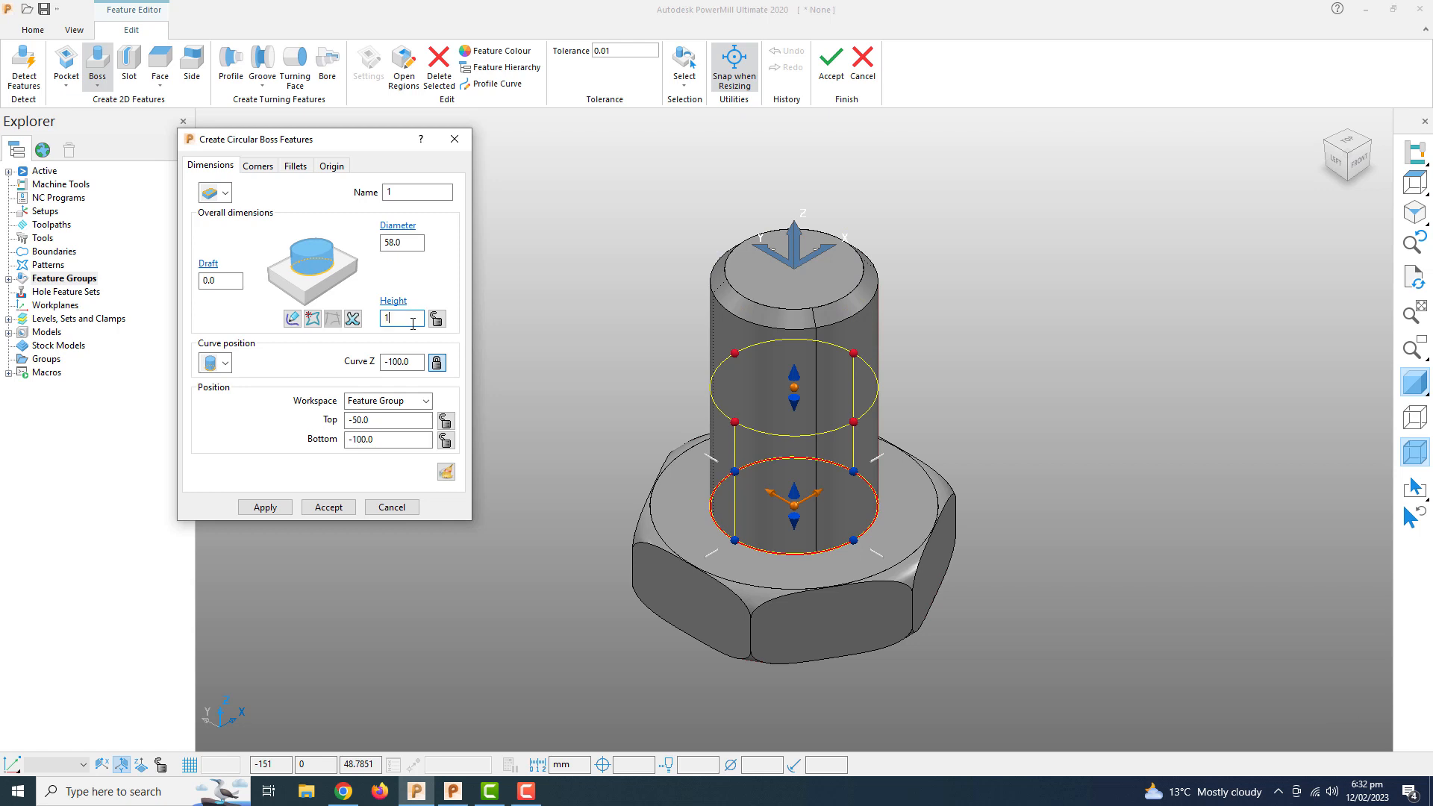
key("Return")
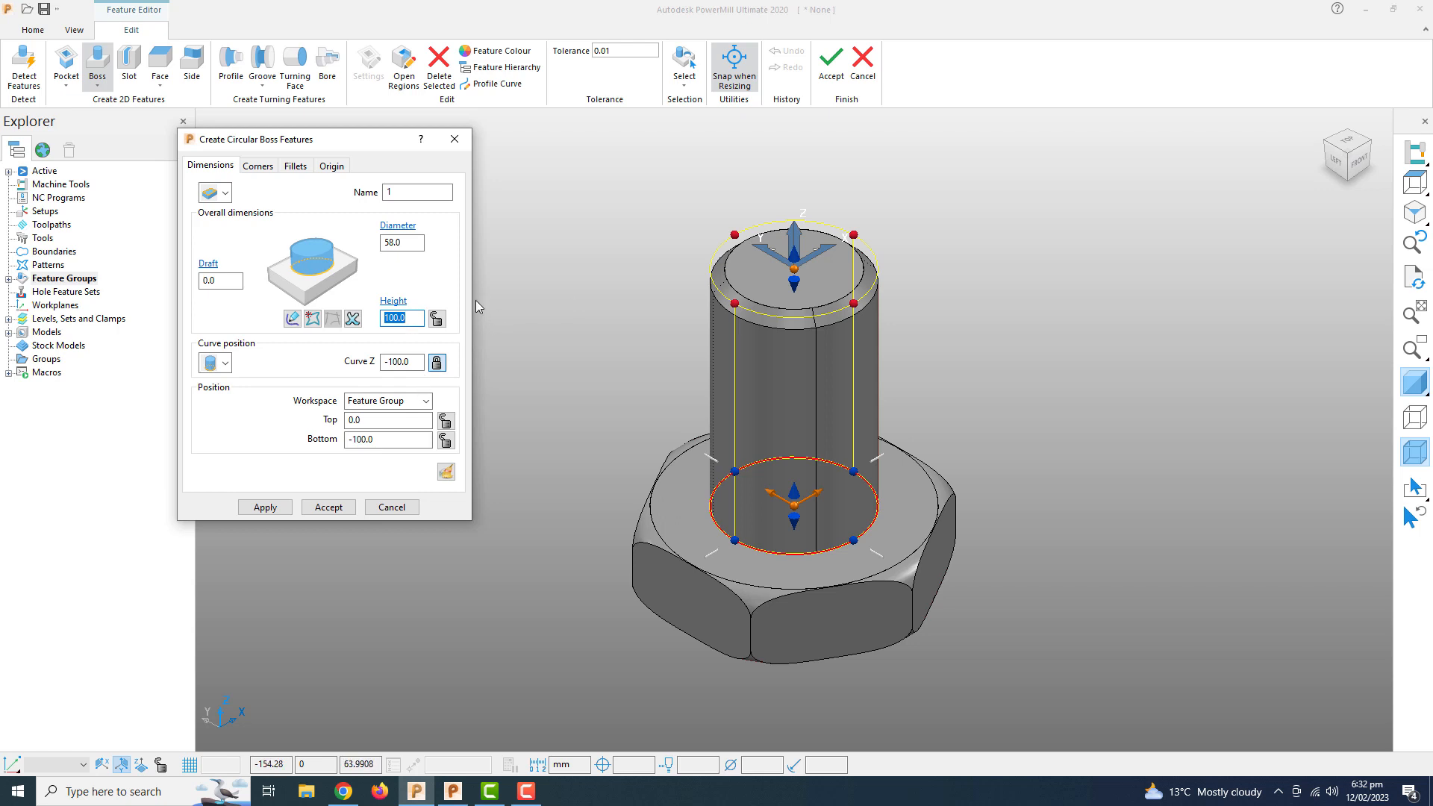
- Accept the circular boss on the shank and finish editing the feature group
left_click(329, 507)
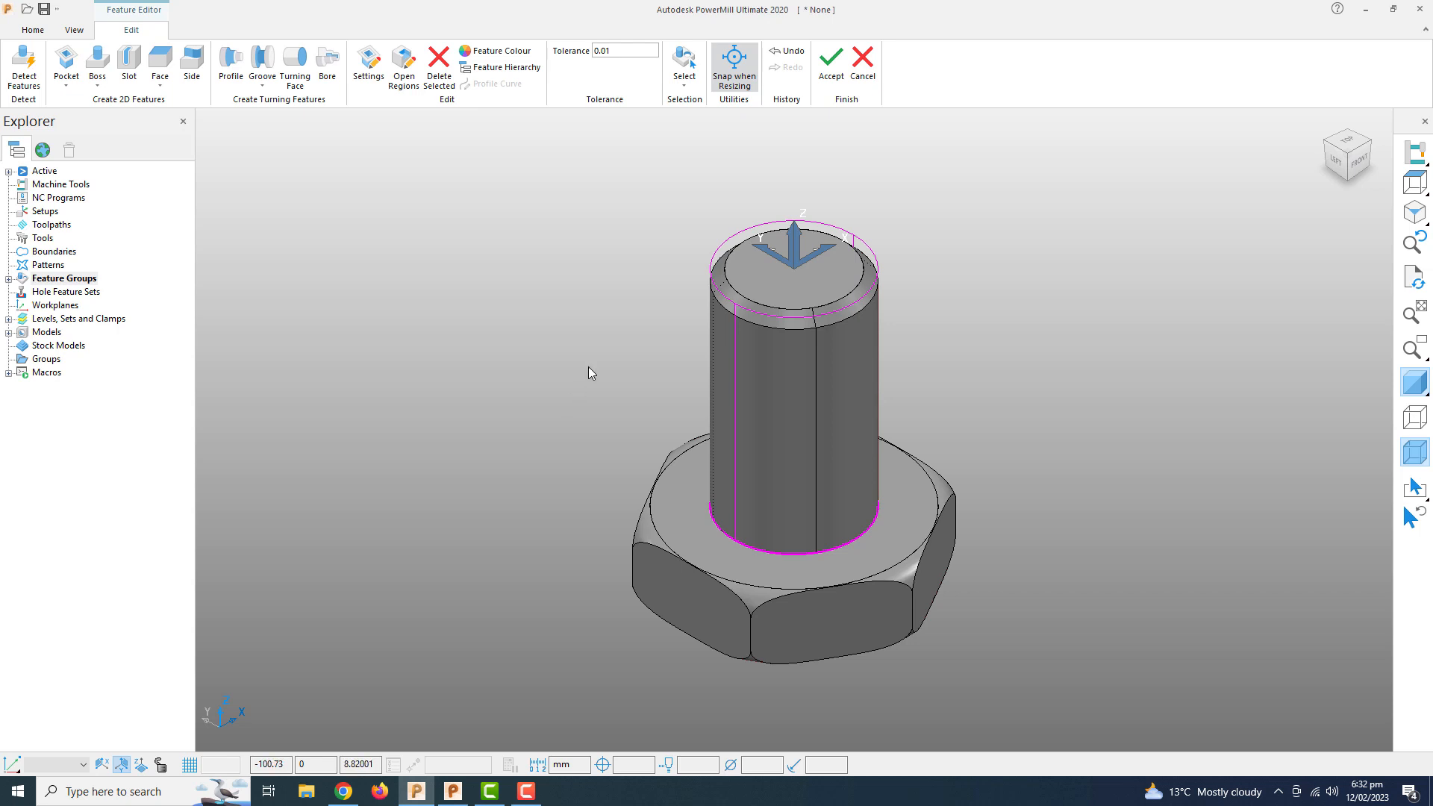
mouse_move(759, 417)
middle_mouse_down()
mouse_move(807, 248)
mouse_move(776, 403)
middle_mouse_up()
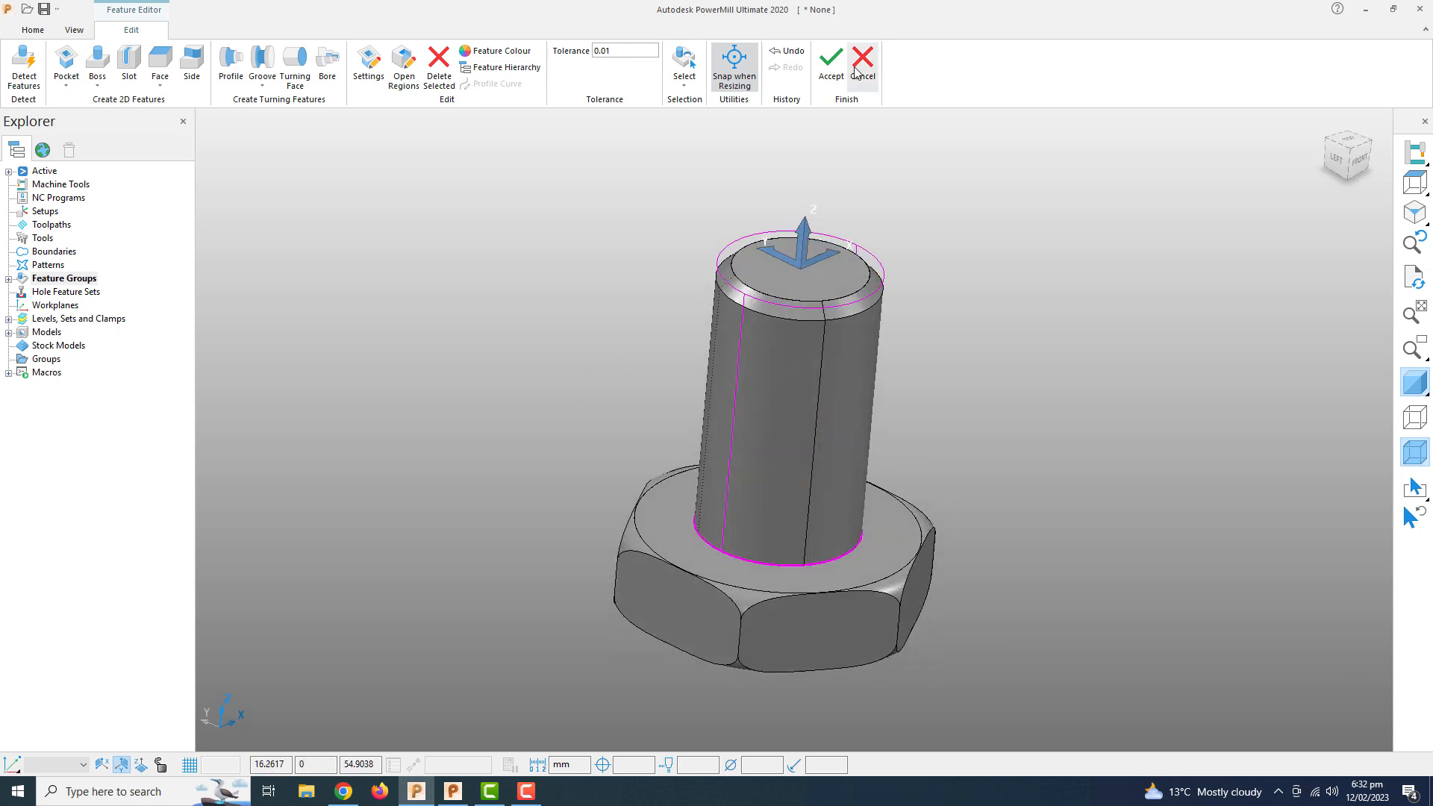
left_click(830, 65)
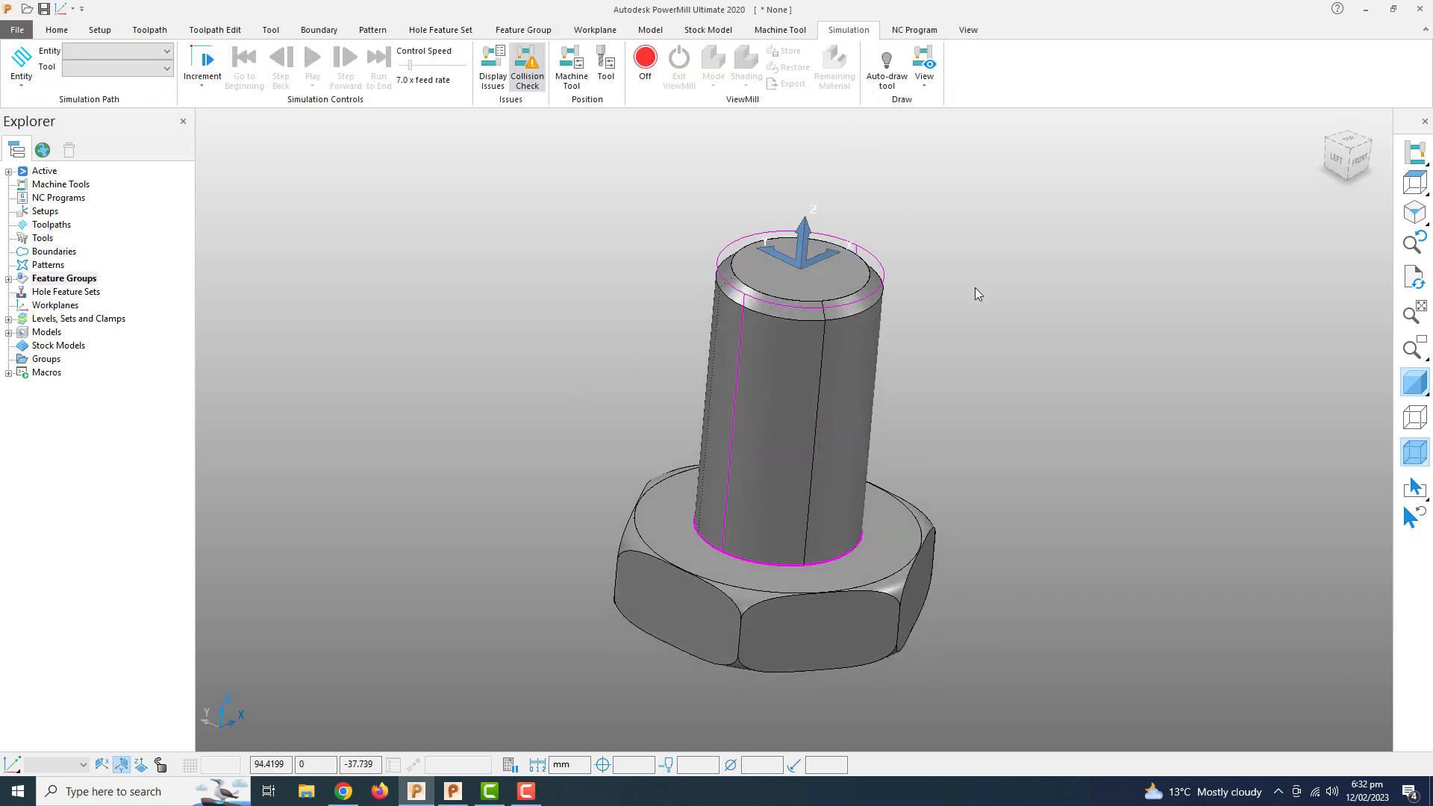
scroll(974, 288, "down", 2)
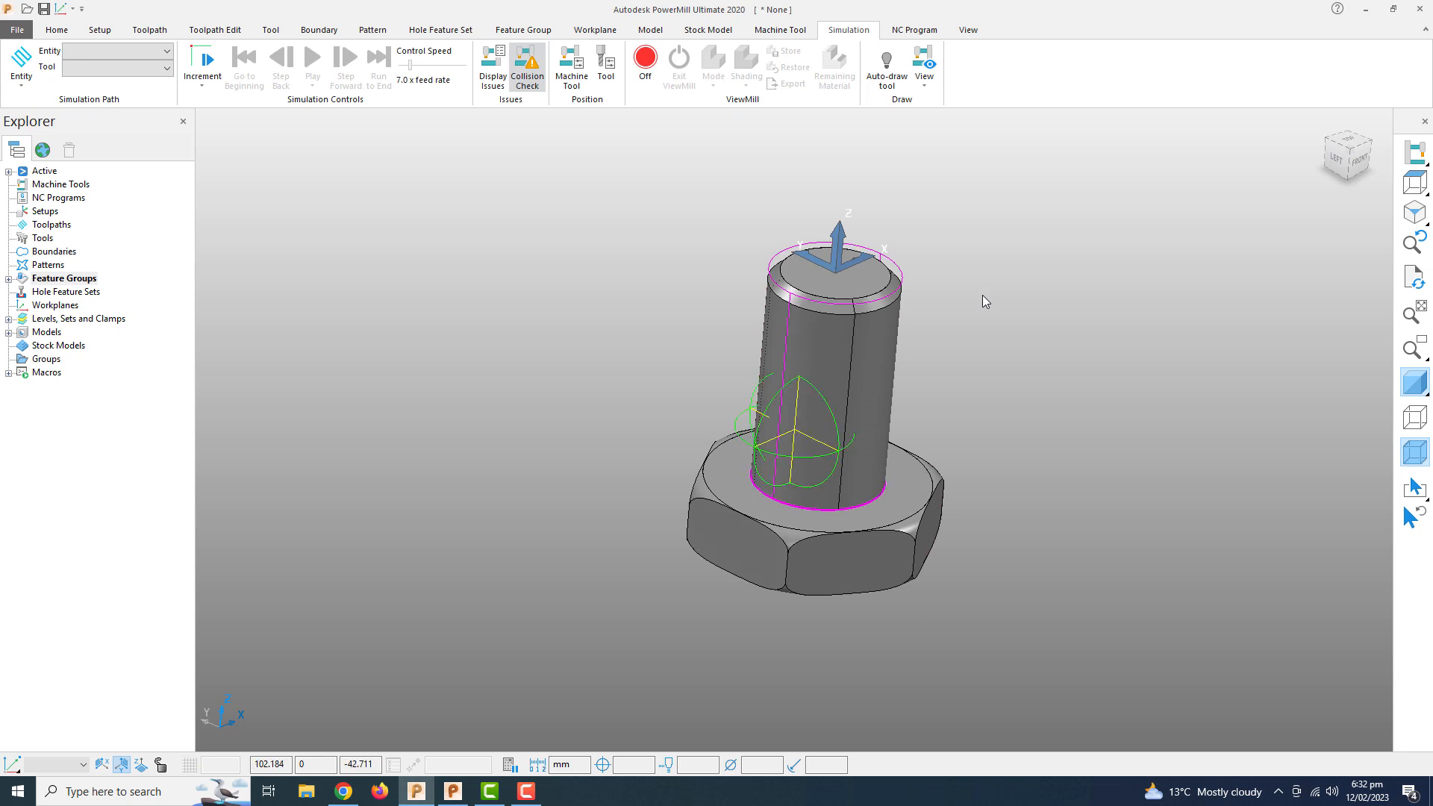
scroll(966, 329, "up", 2)
middle_click_drag(964, 330, 925, 347, "shift")
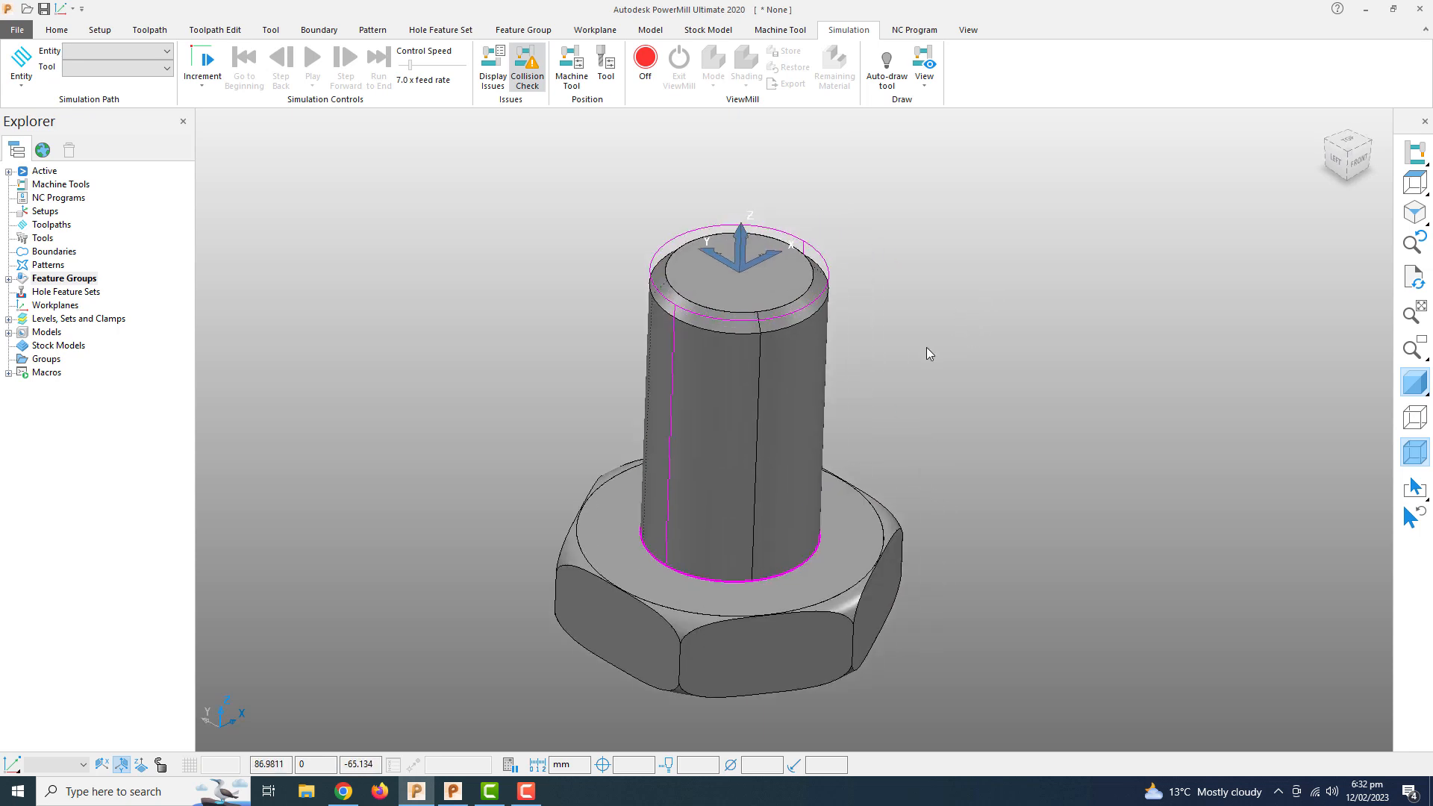
- Review the available tool types, switch to Chrome to examine the thread milling cutter picture and return to PowerMill
left_click(57, 30)
left_click(302, 87)
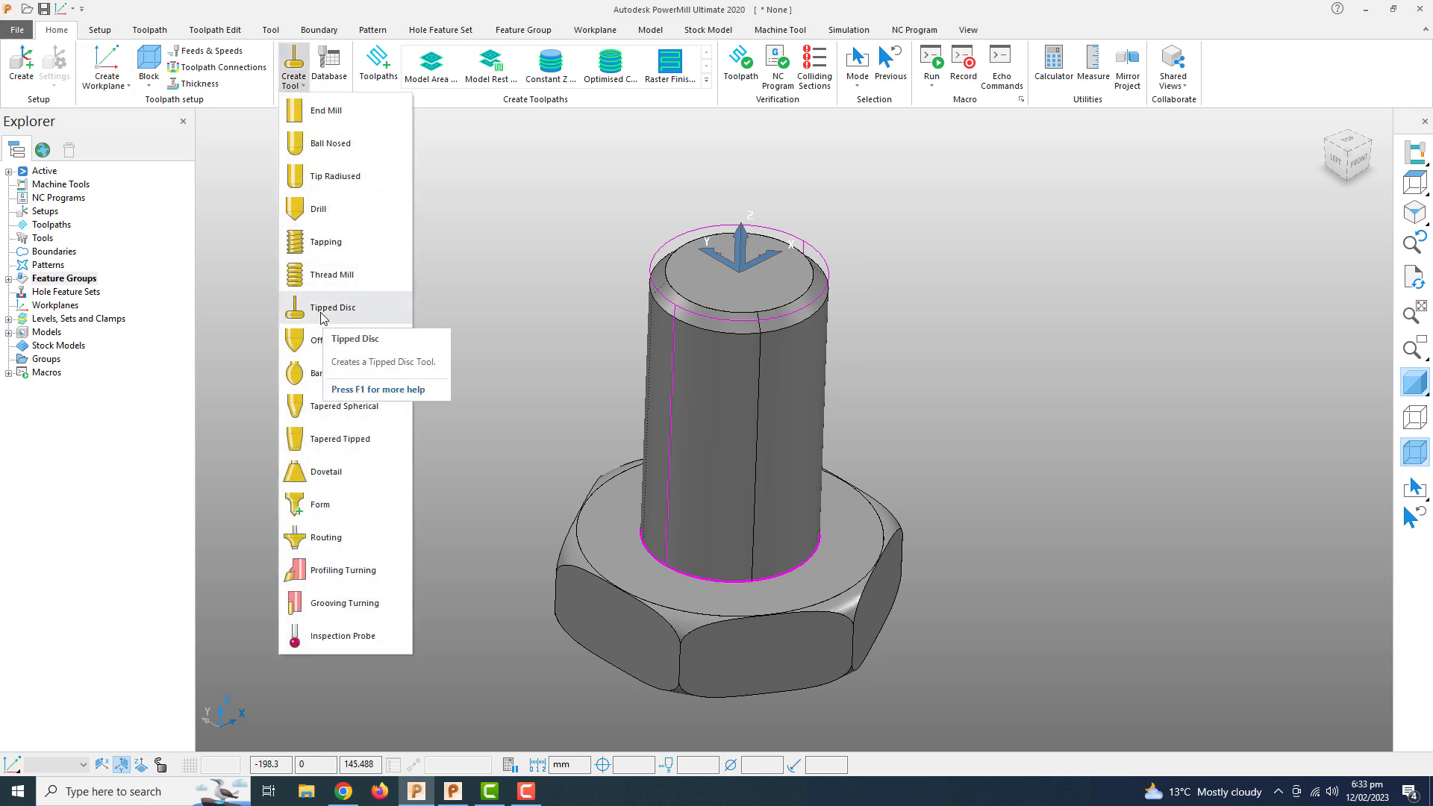
left_click(497, 320)
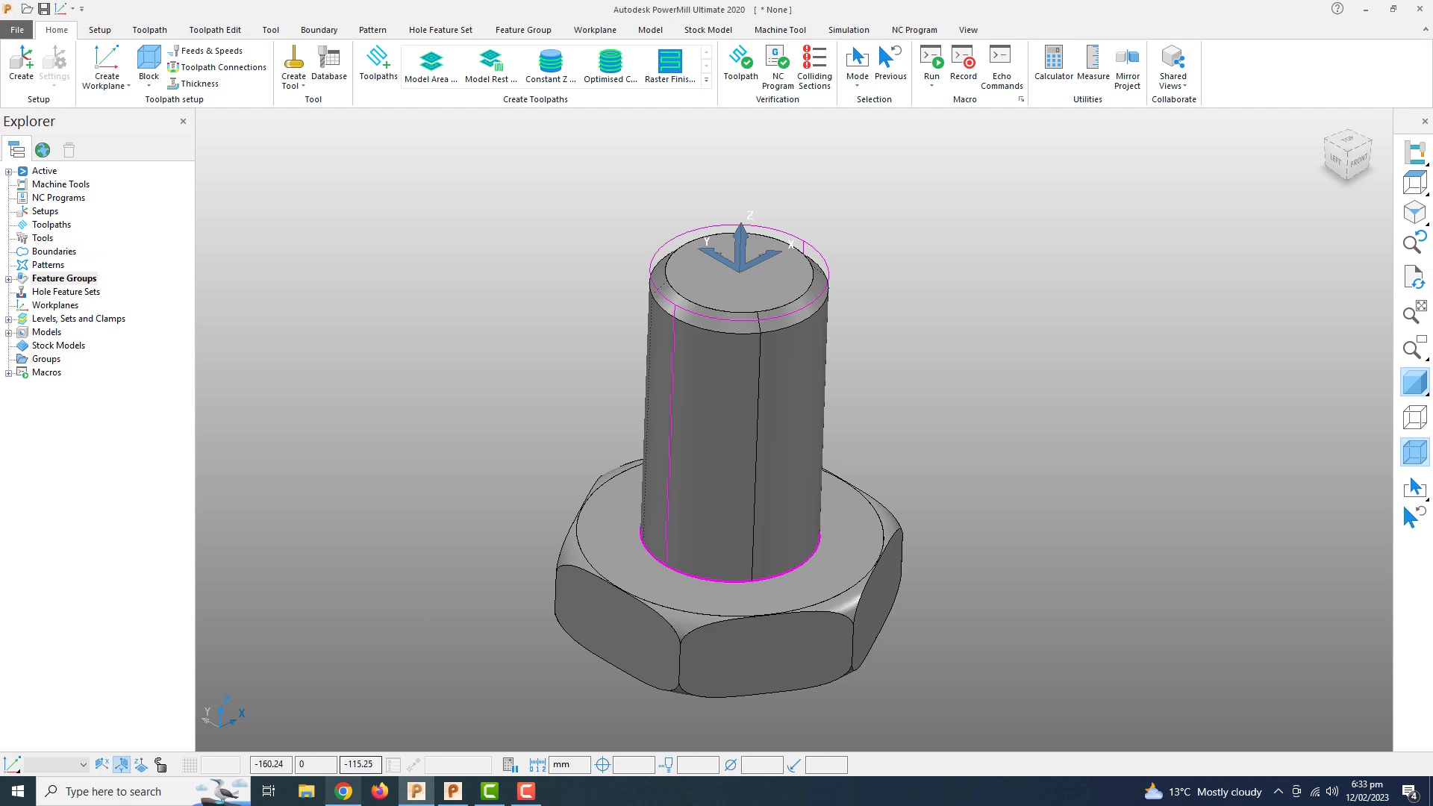
left_click(343, 791)
left_click(610, 13)
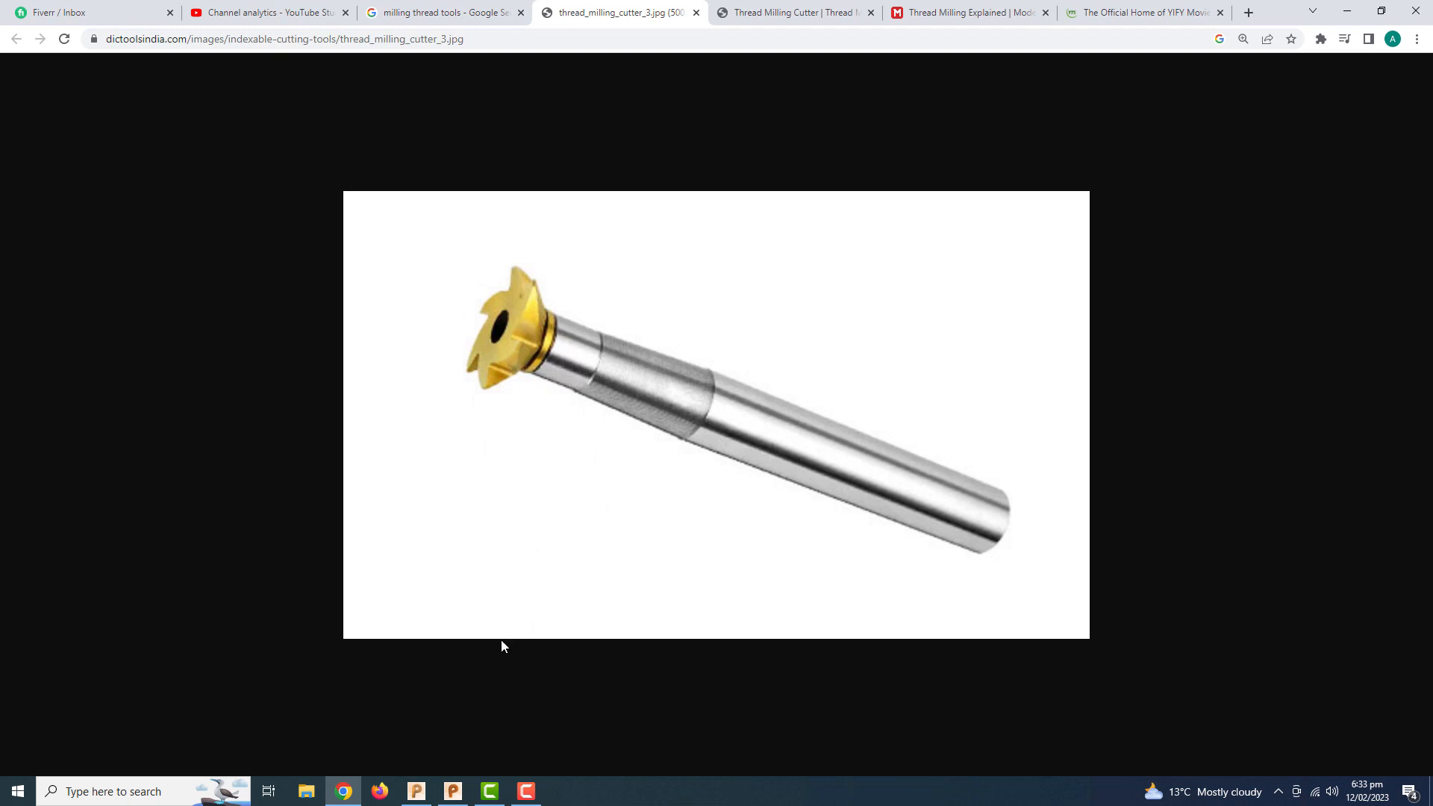
left_click(417, 791)
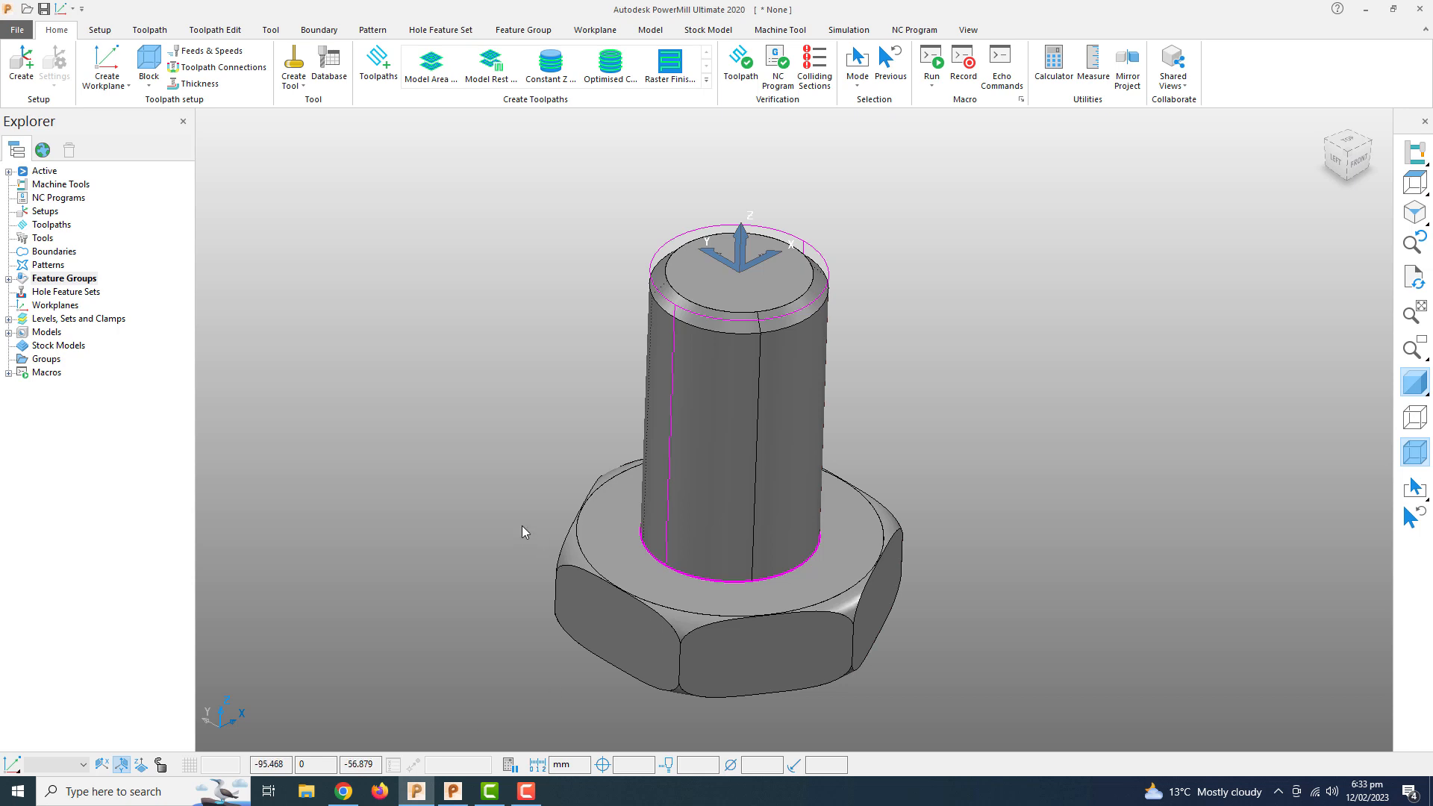
- Create a tipped disc tool with a 25 mm diameter and a 1 mm tip length
left_click(293, 81)
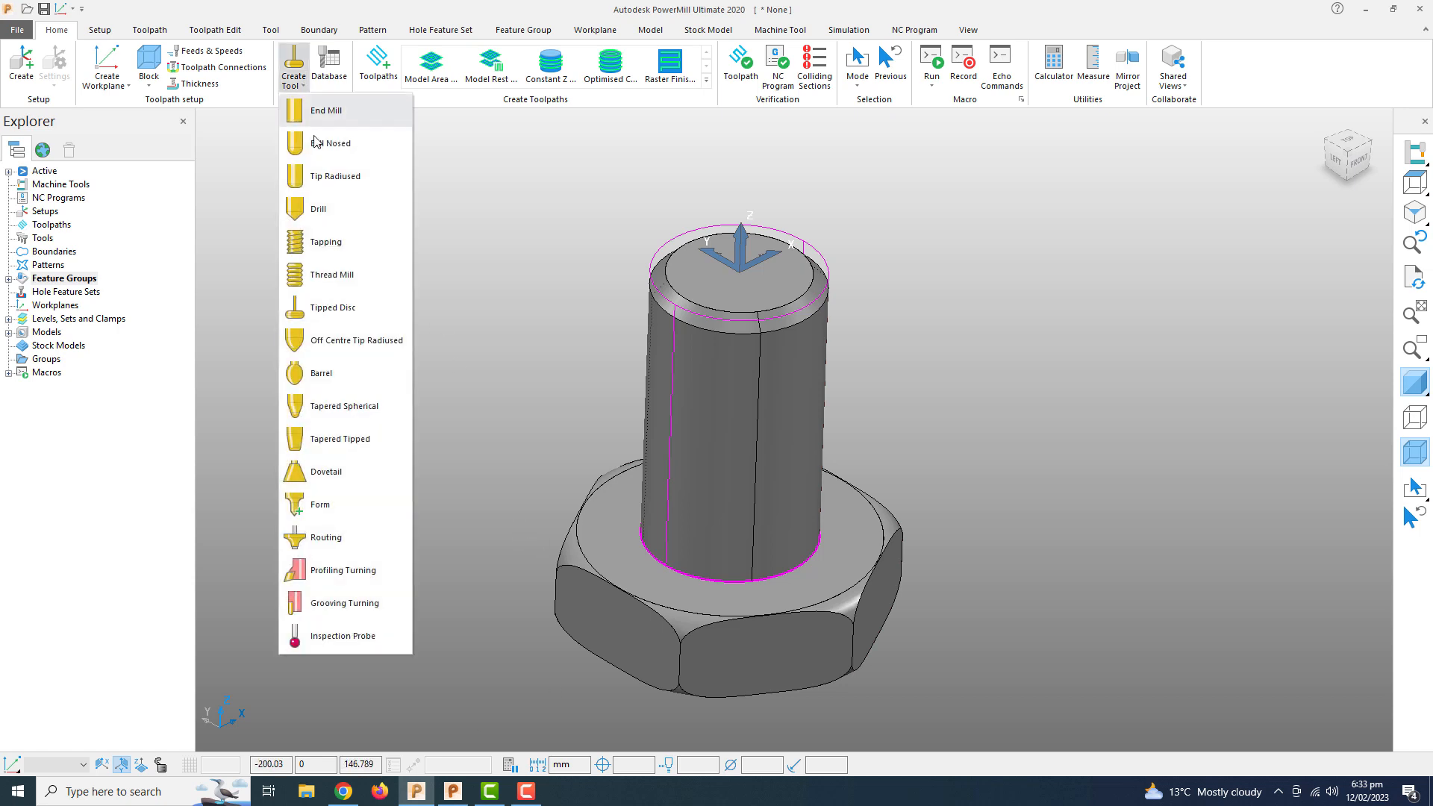
left_click(326, 321)
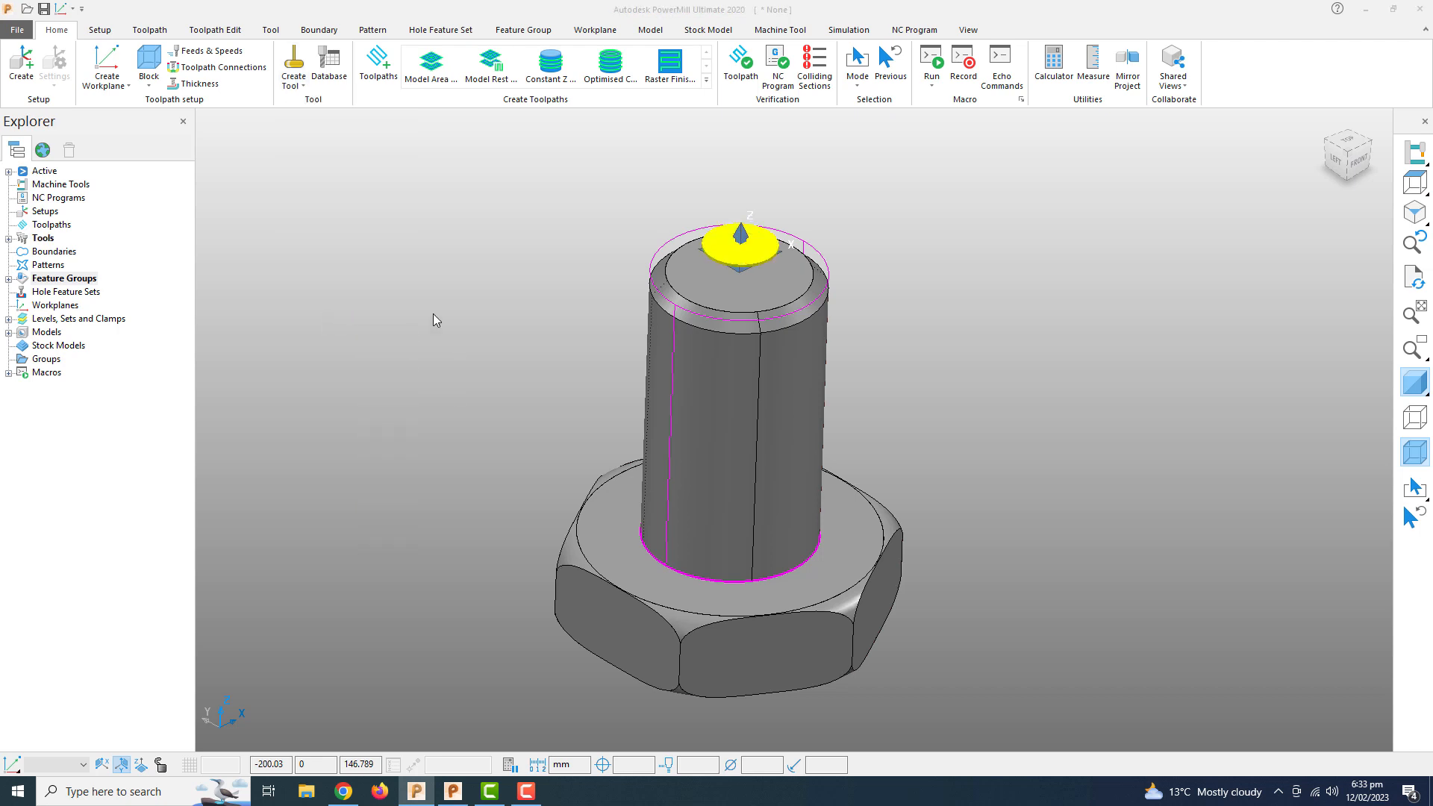
left_click_drag(281, 96, 326, 136)
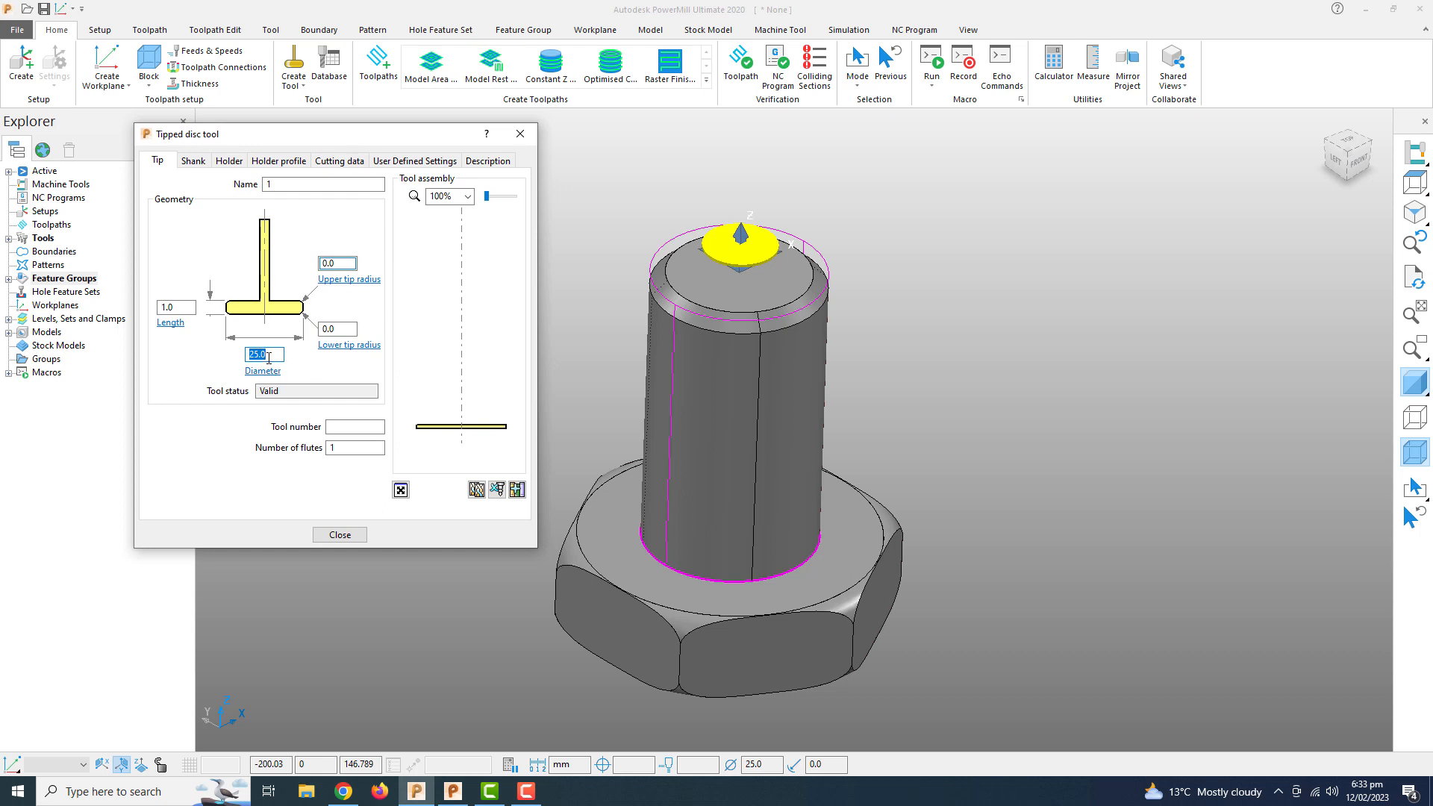
left_click(179, 308)
left_click(358, 425)
key("Tab")
- Add a shank component to the disc tool with upper and lower diameters of 10 mm and a length of 70 mm
left_click(193, 161)
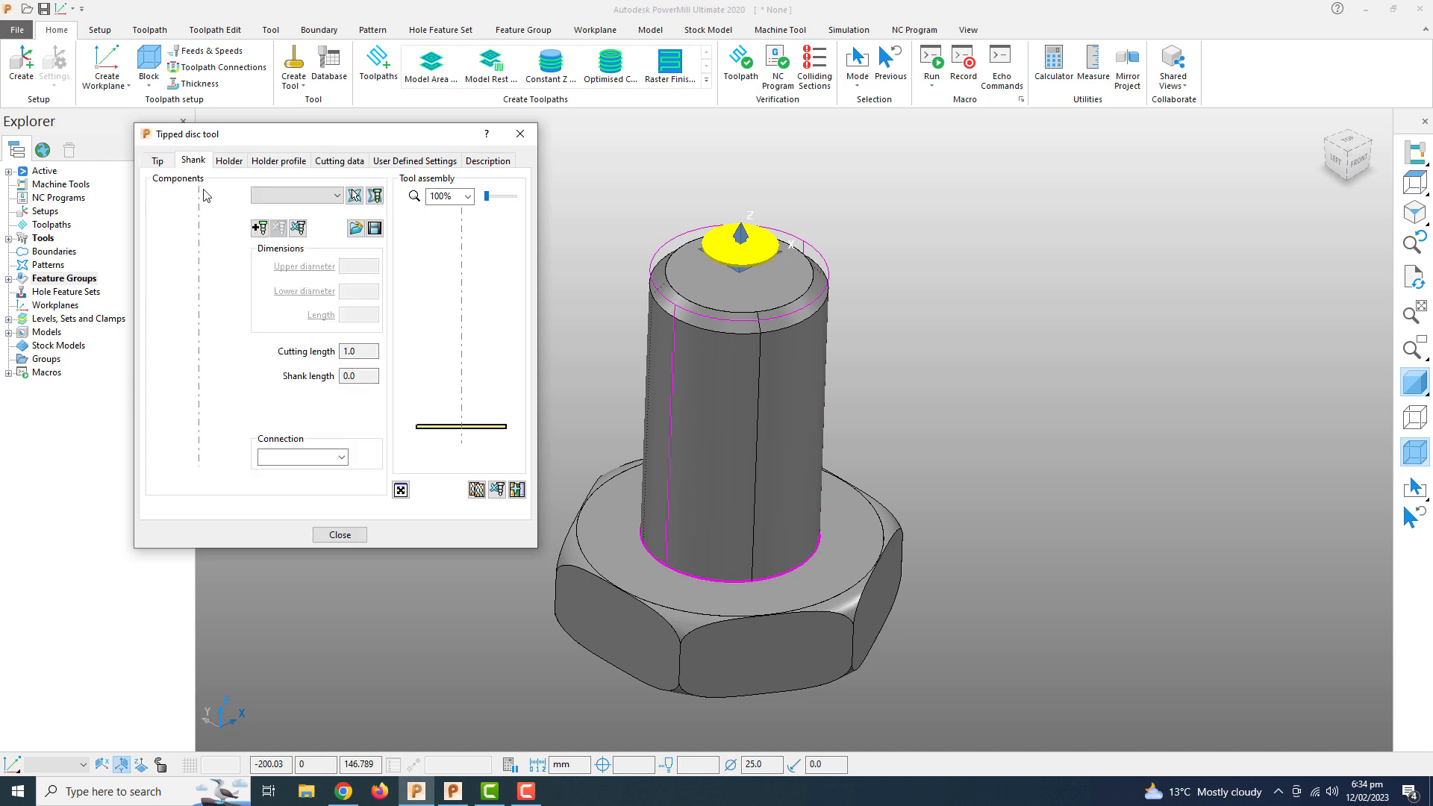
double_click(357, 270)
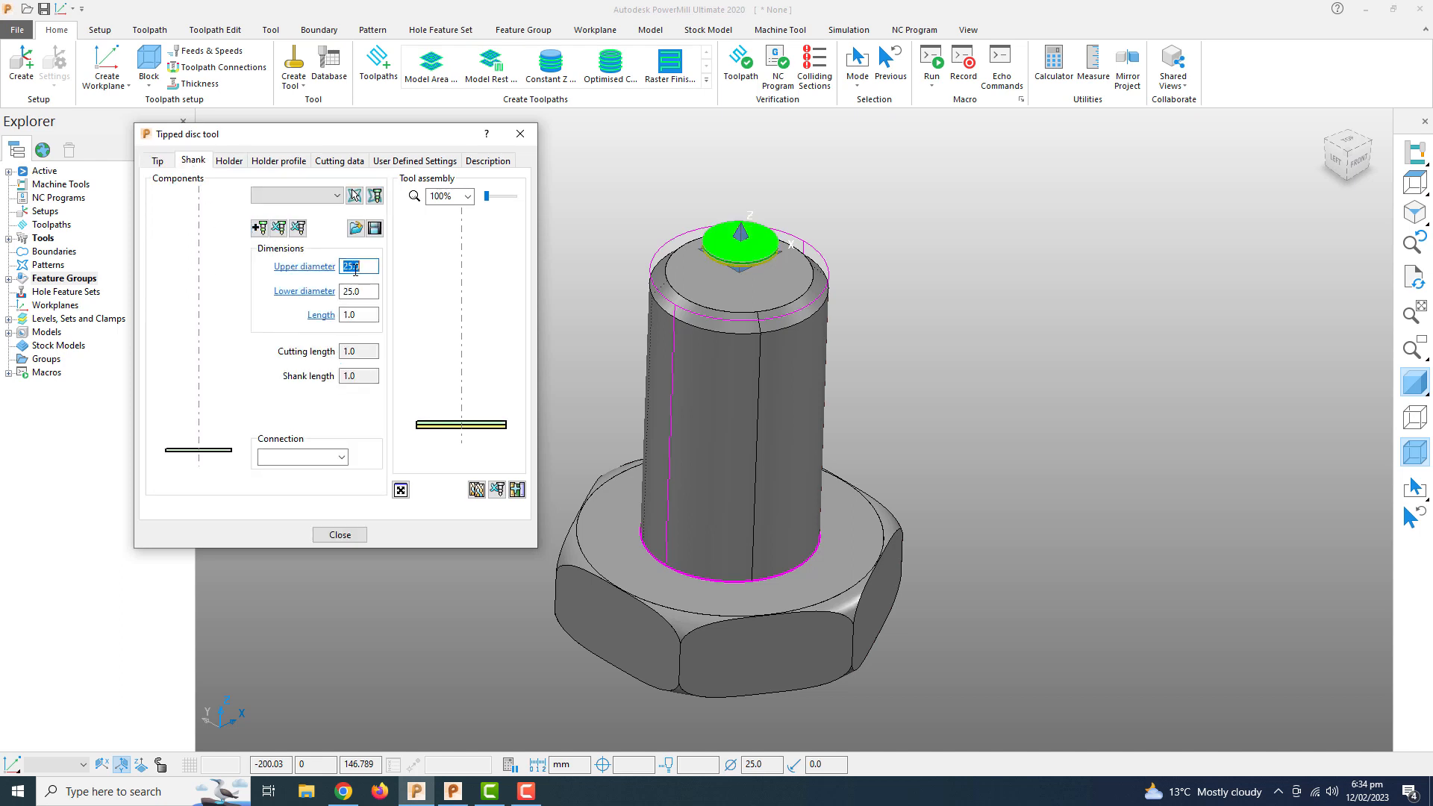
type("10")
key("Return")
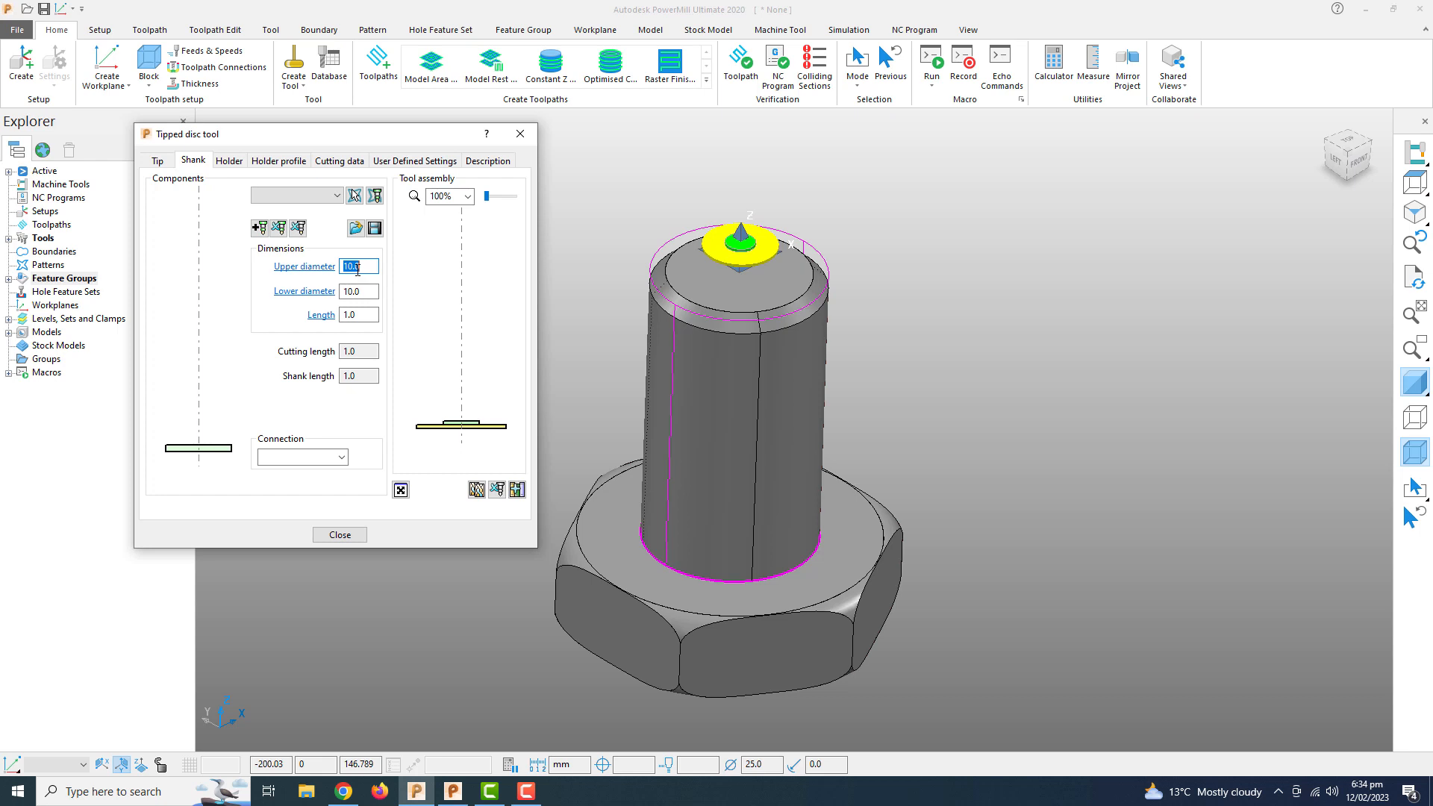
double_click(367, 315)
type("70")
key("Return")
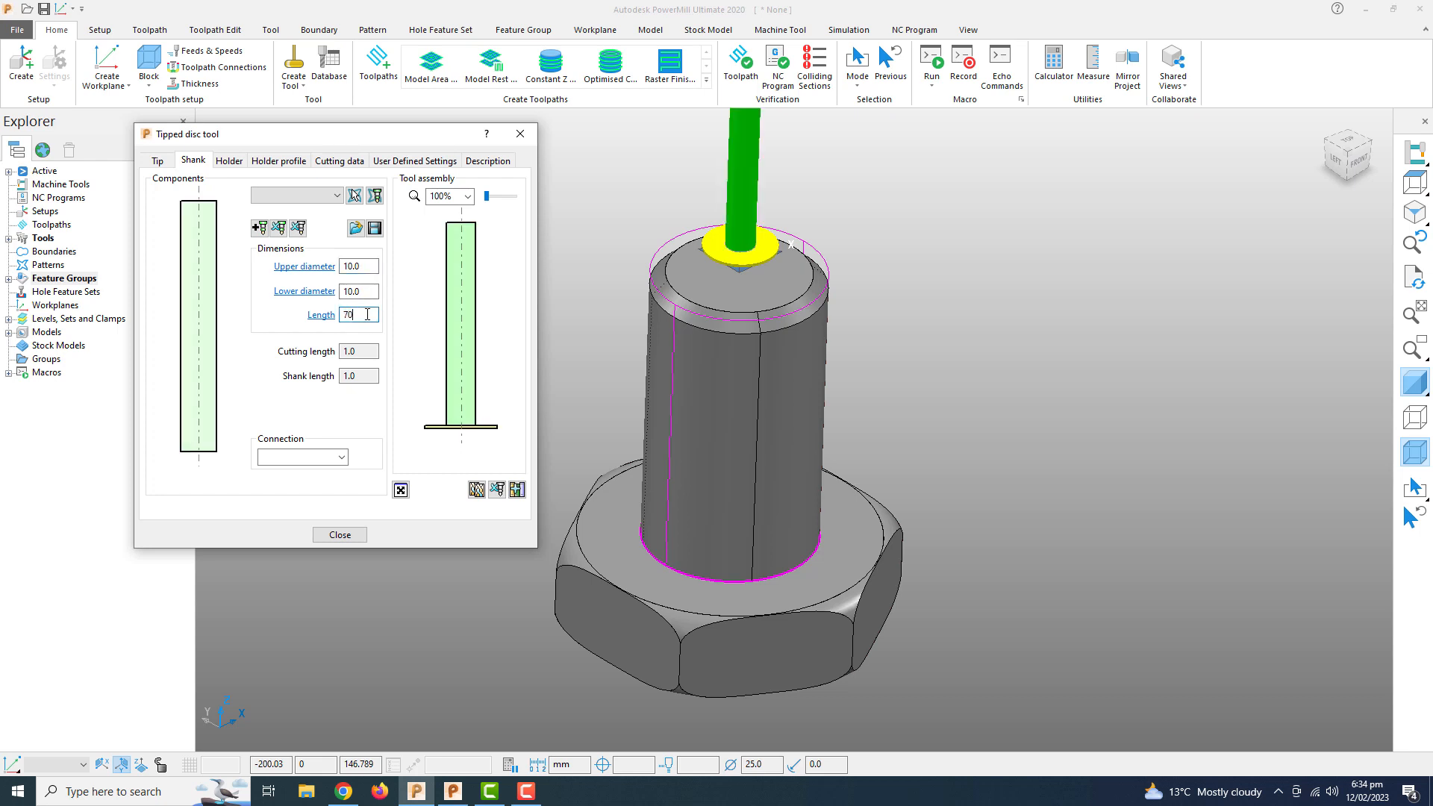
- Compare the tool with the bolt's height and set the shank length to 120 mm
scroll(772, 288, "down", 3)
scroll(787, 317, "up", 5)
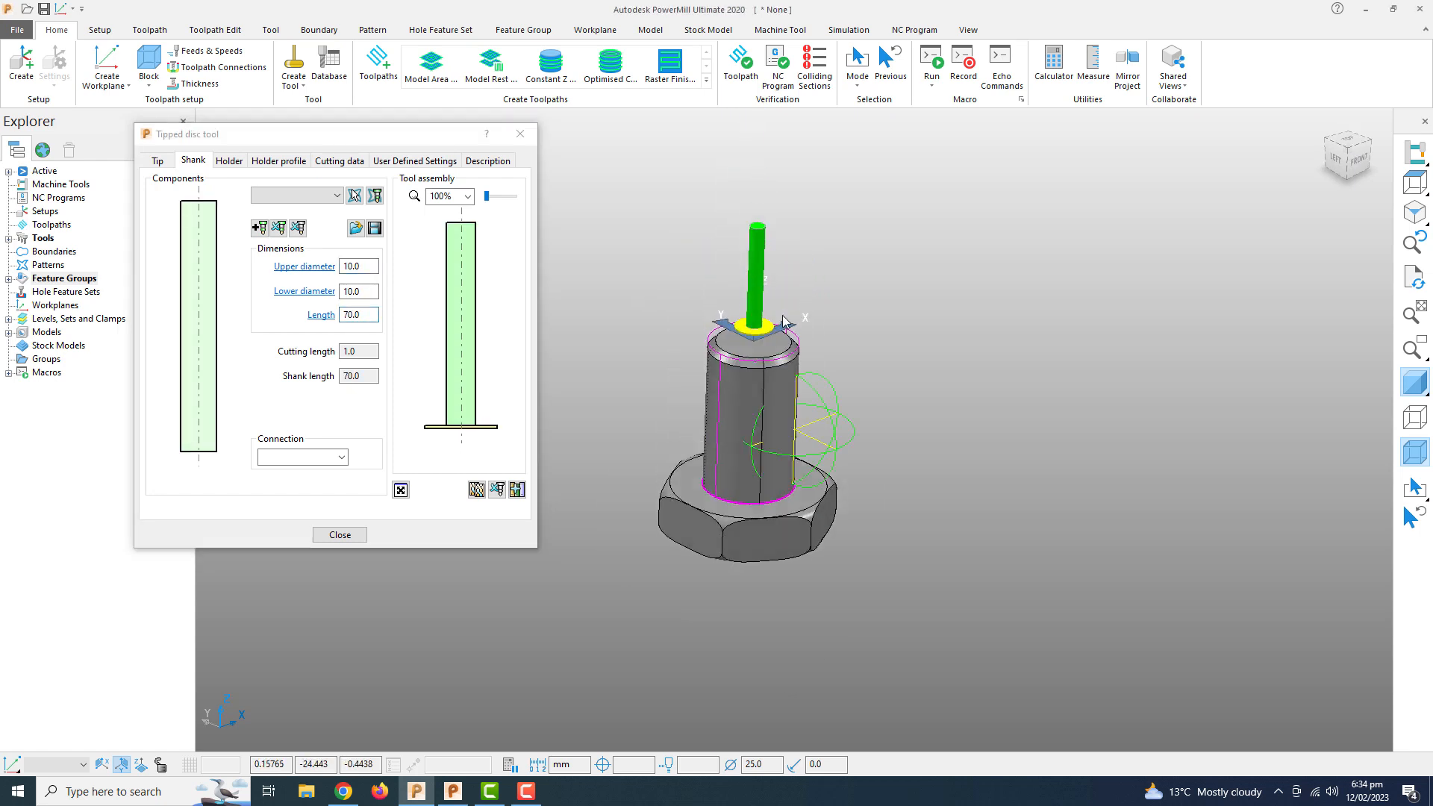
scroll(762, 351, "down", 2)
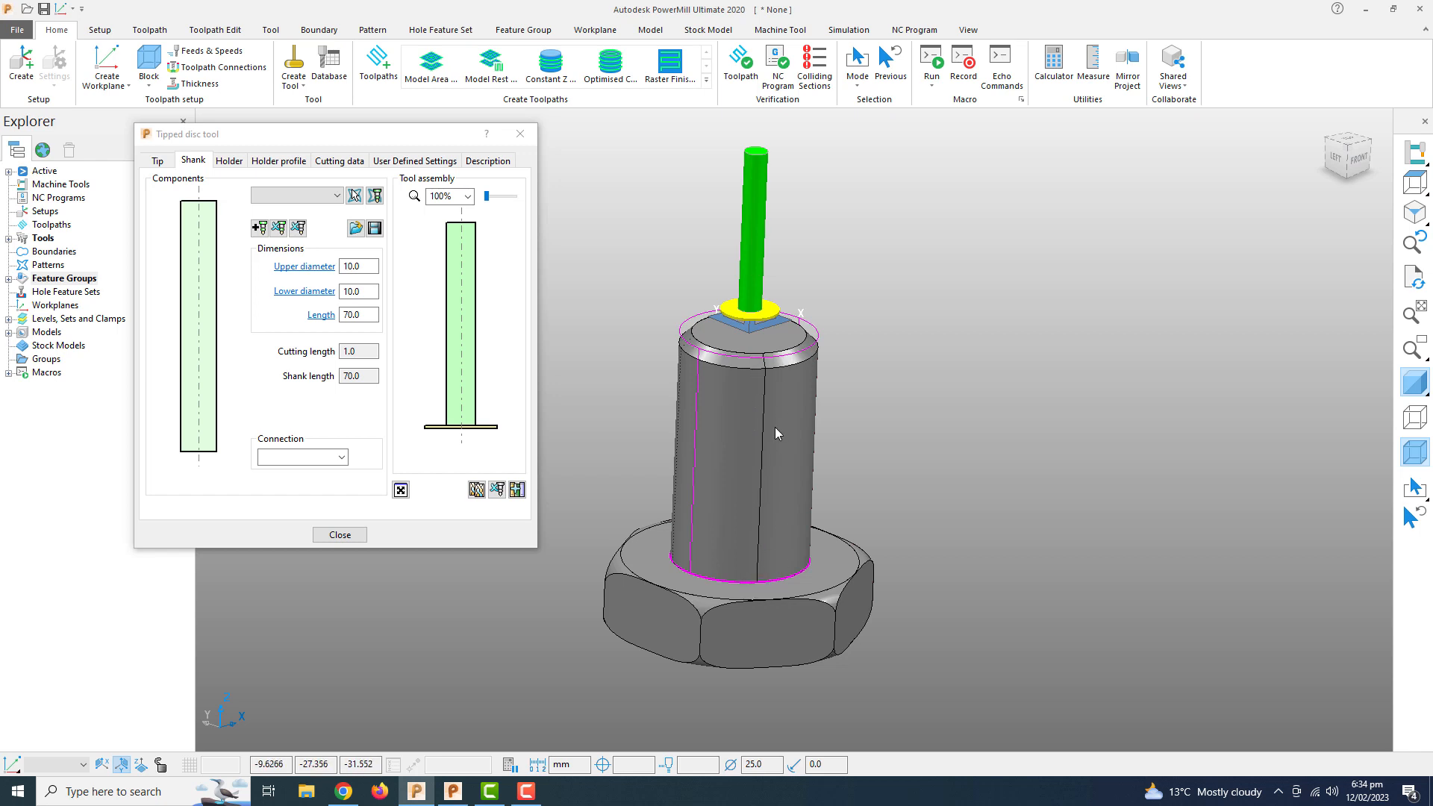
left_click(367, 321)
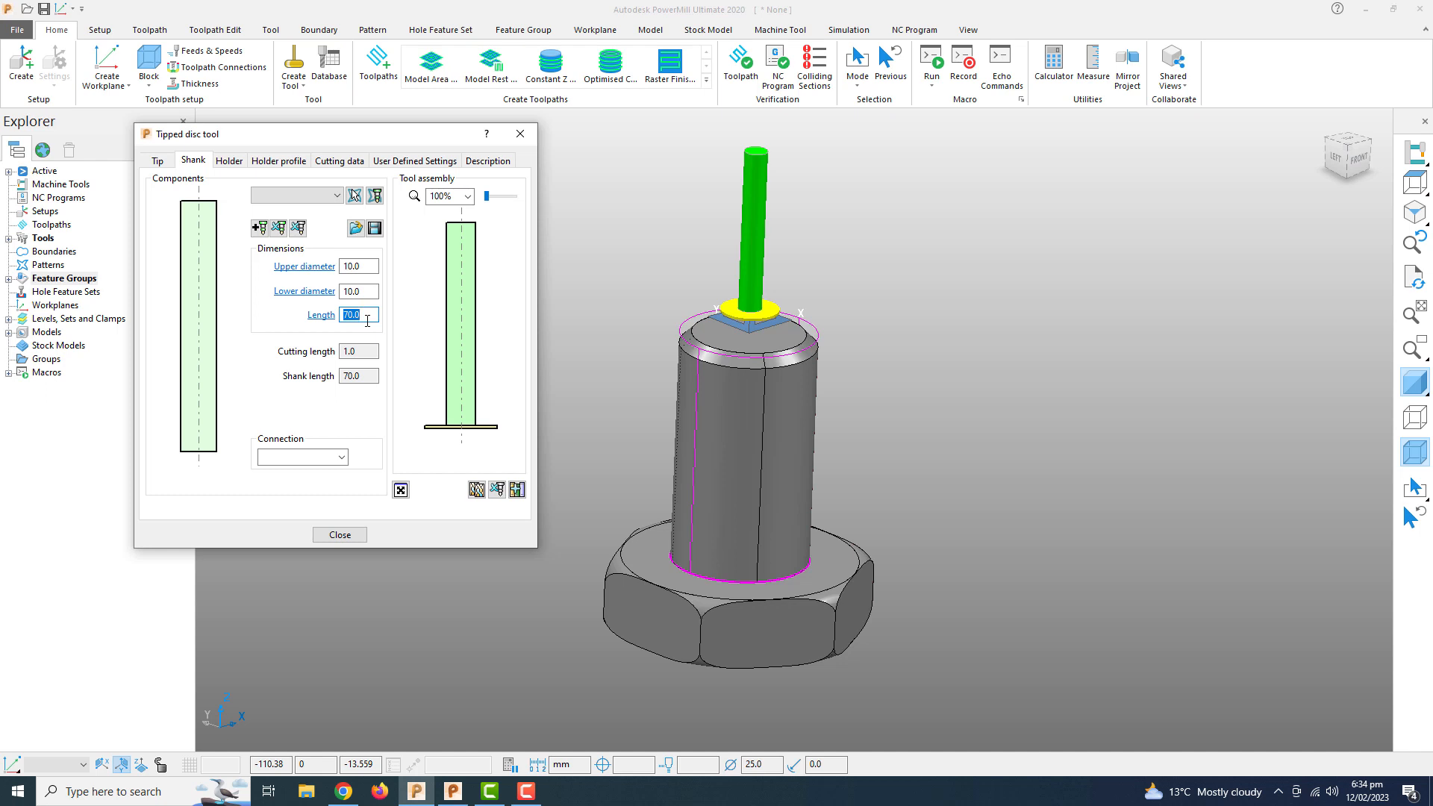
type("120")
key("Return")
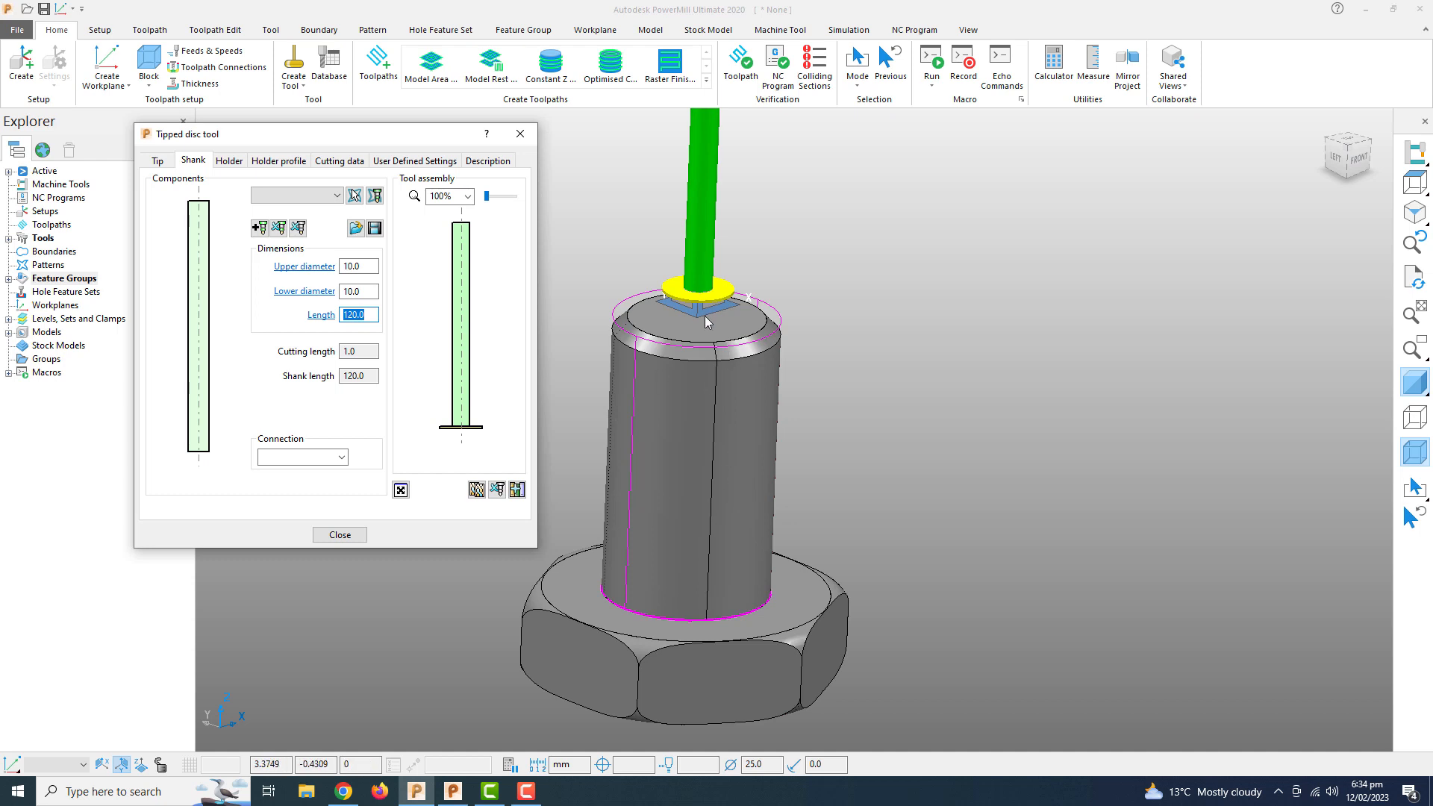
- Close the tool definition and calculate a cylinder block around the bolt shank with the estimate type set to Feature
left_click(340, 535)
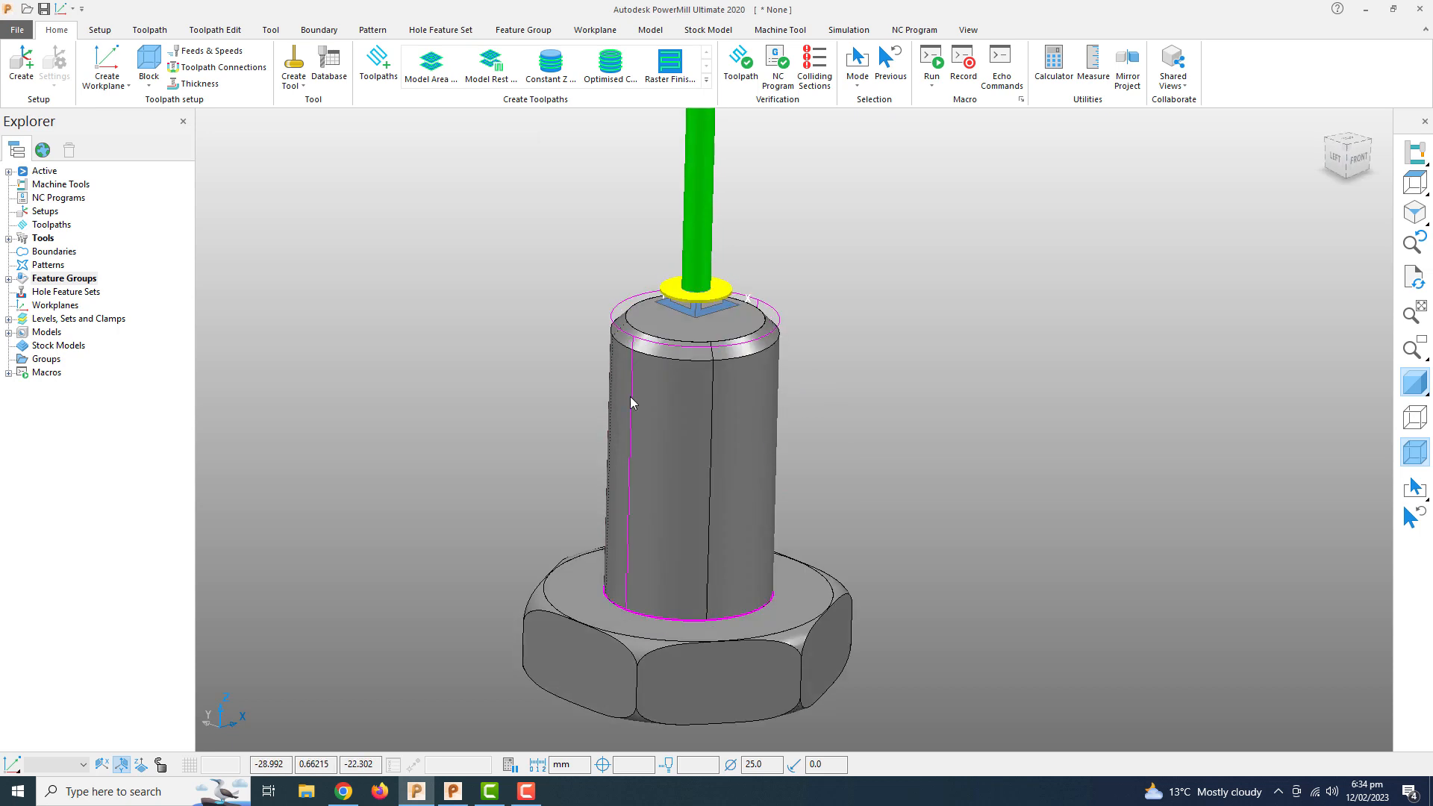
middle_click_drag(722, 415, 749, 431, "shift")
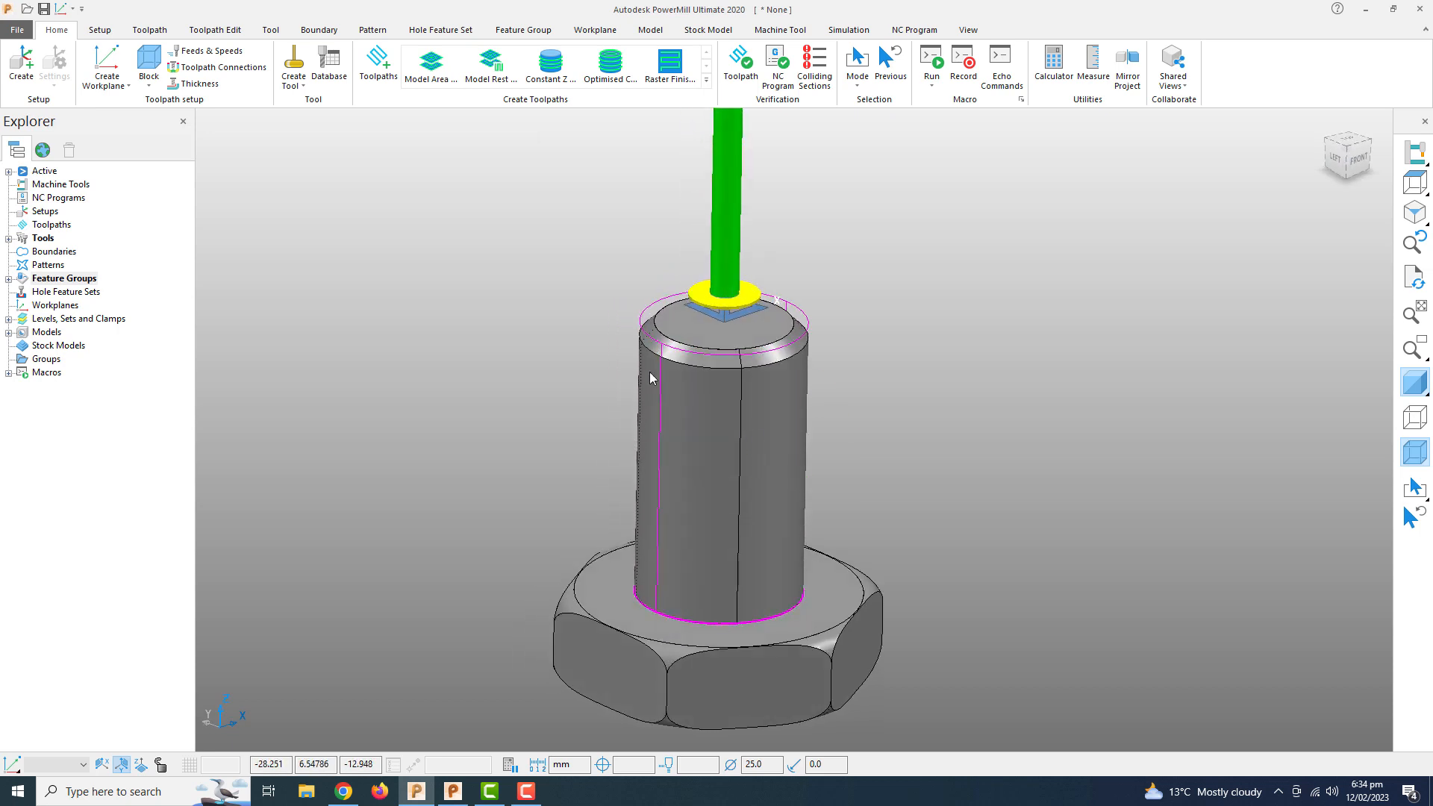
left_click(149, 63)
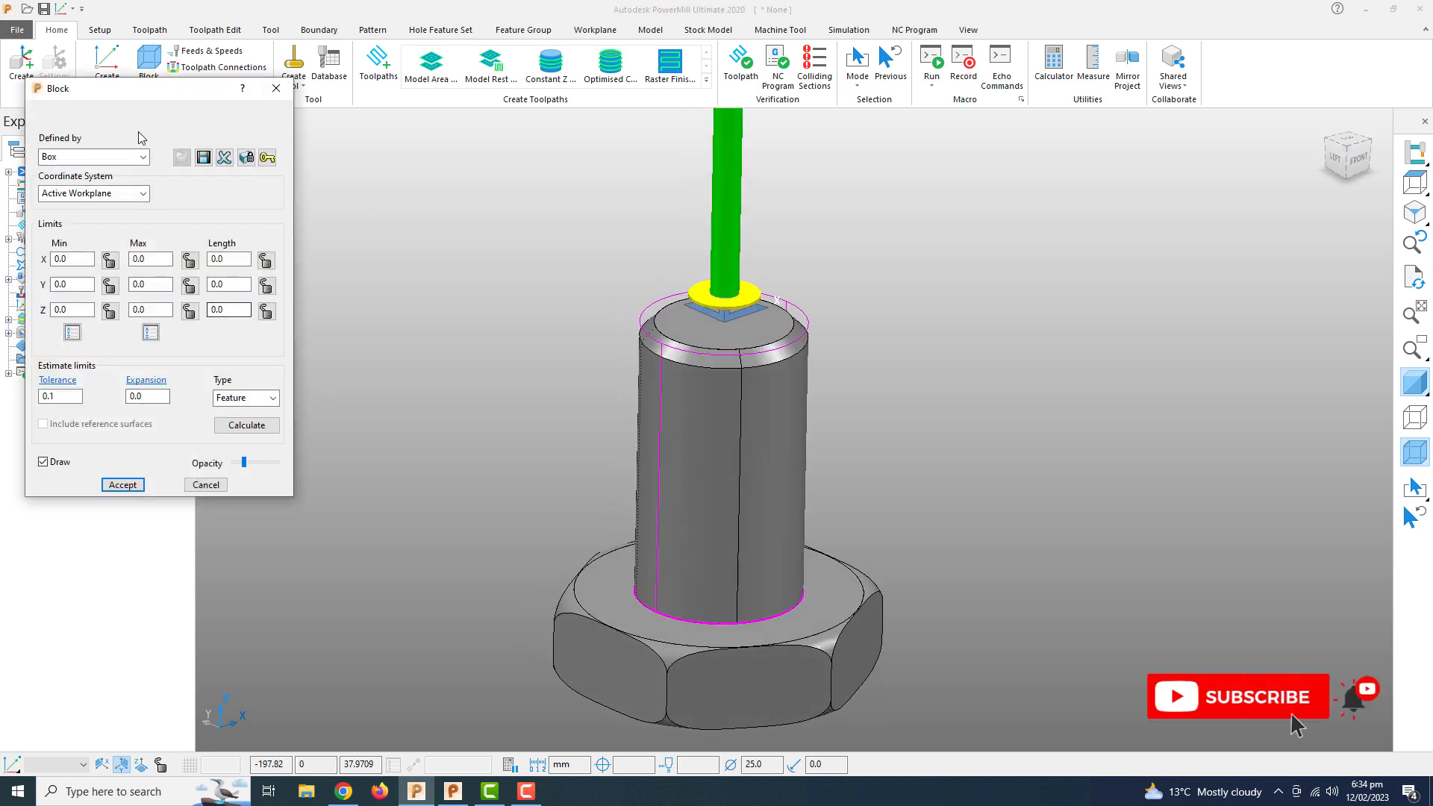
left_click_drag(205, 89, 343, 183)
left_click(267, 257)
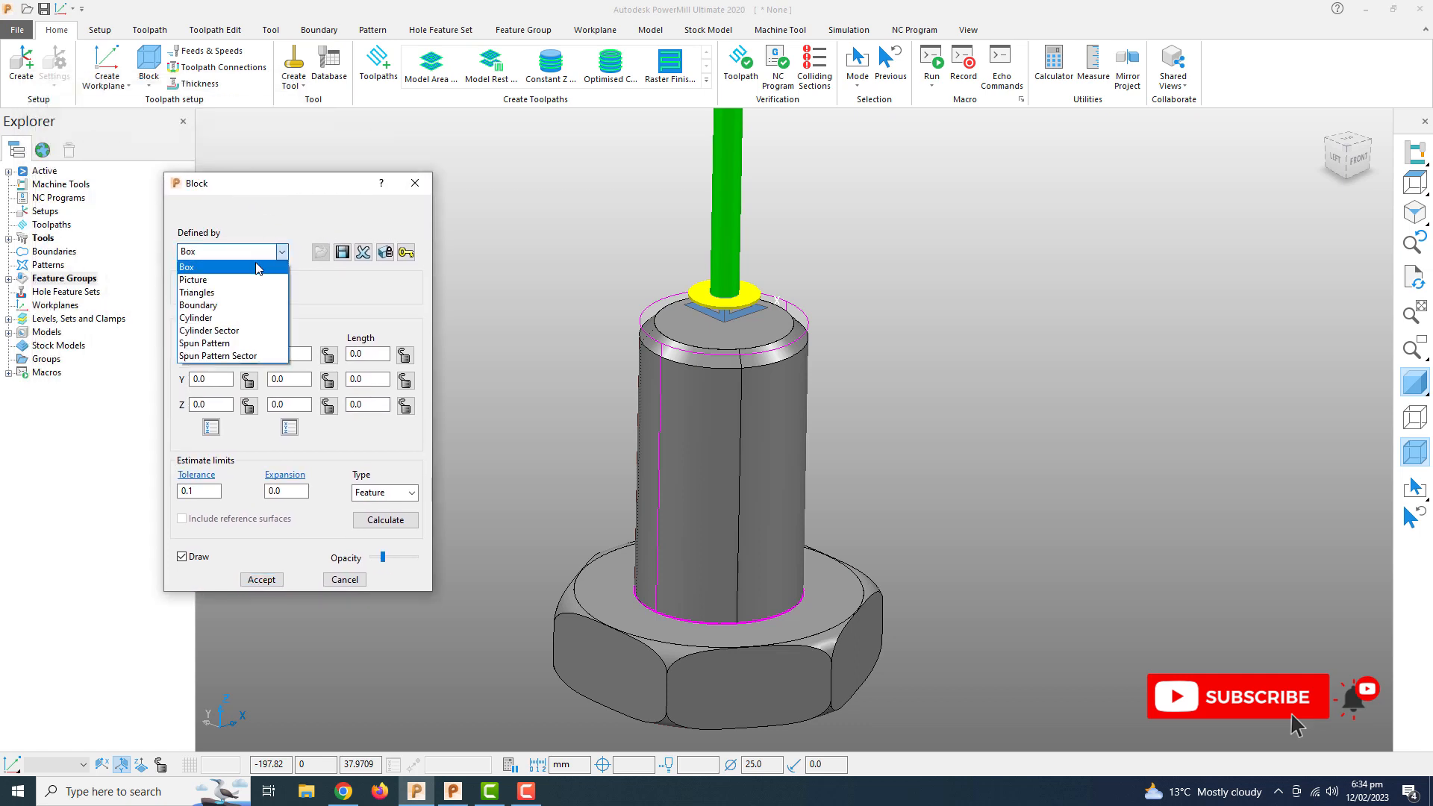
left_click(210, 319)
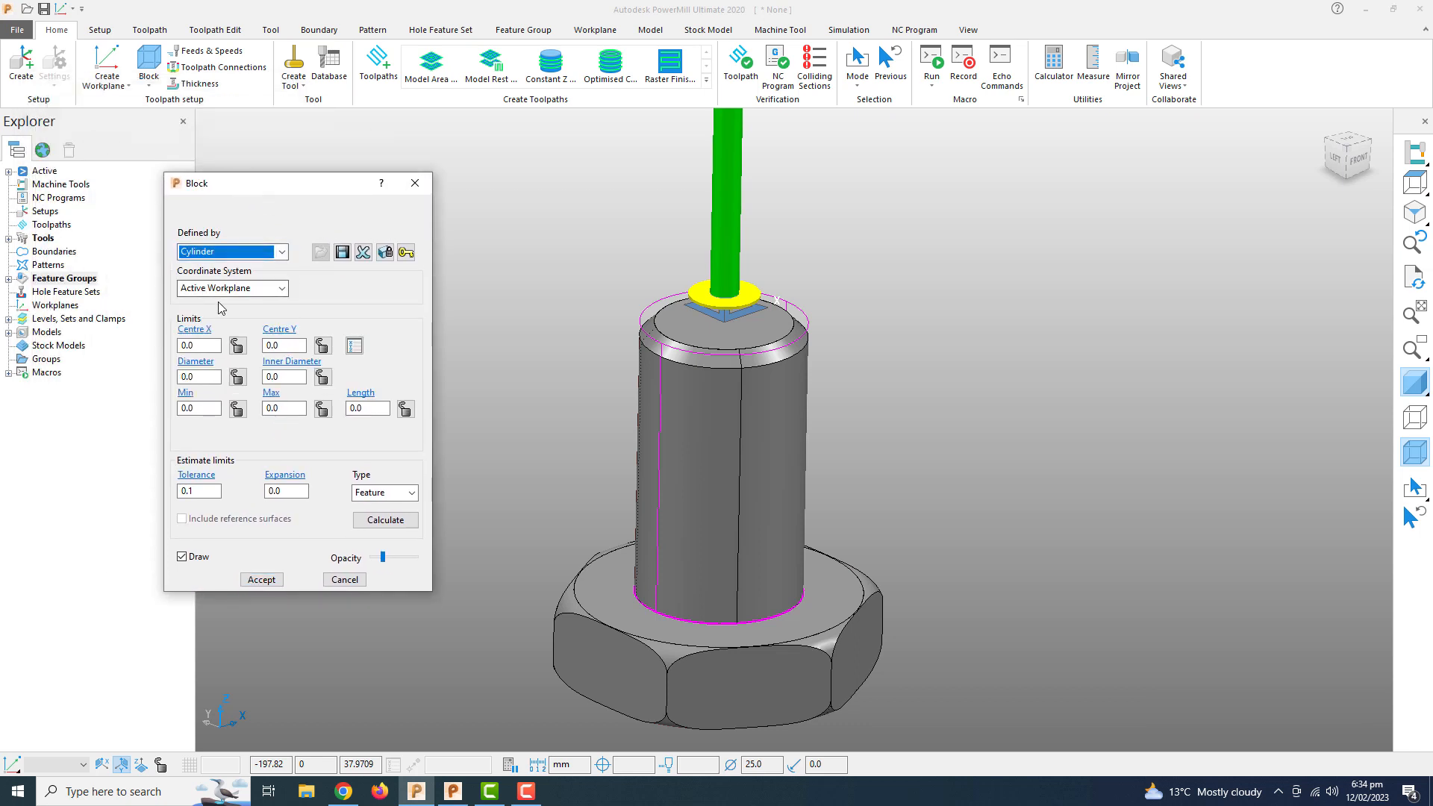
left_click(380, 523)
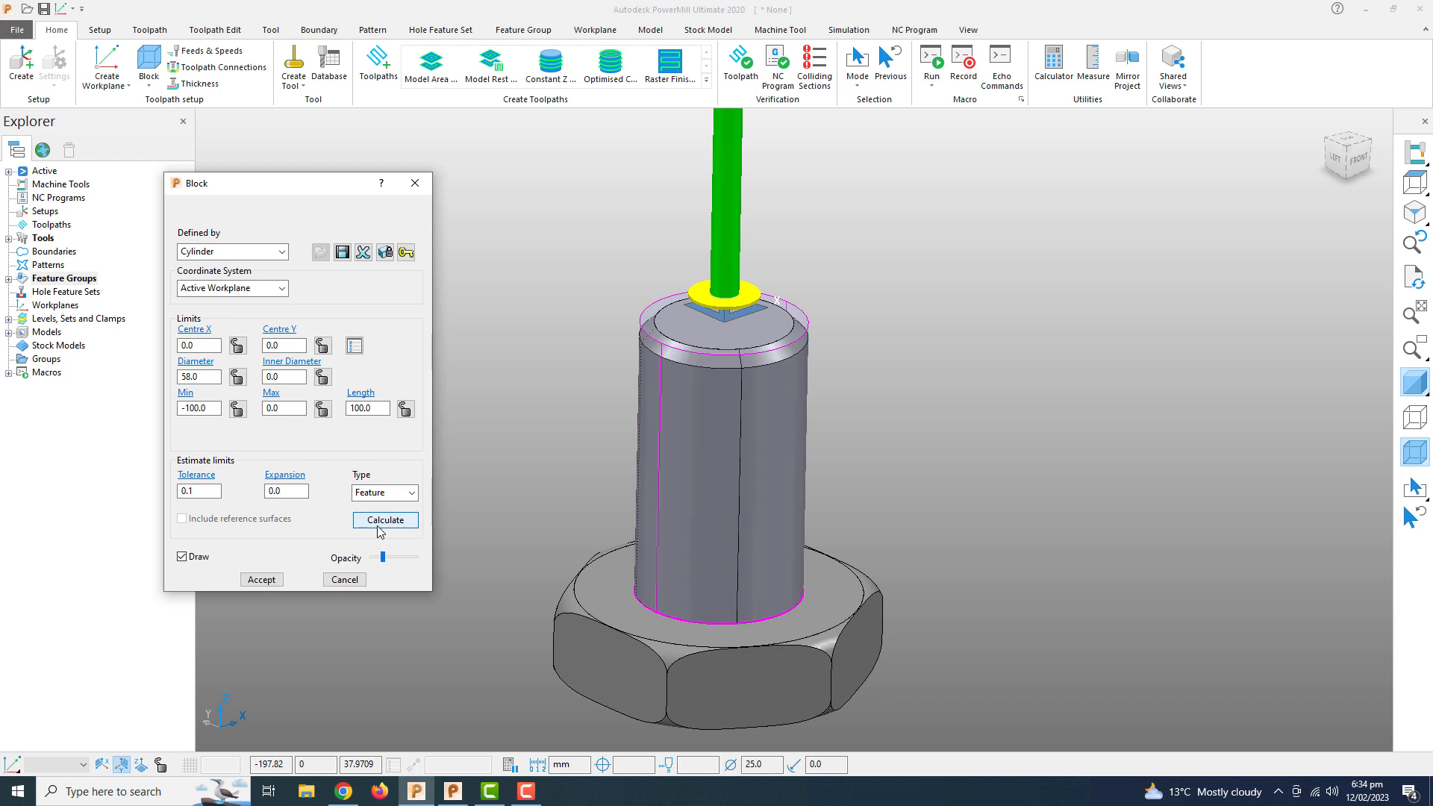
left_click(411, 494)
left_click(411, 494)
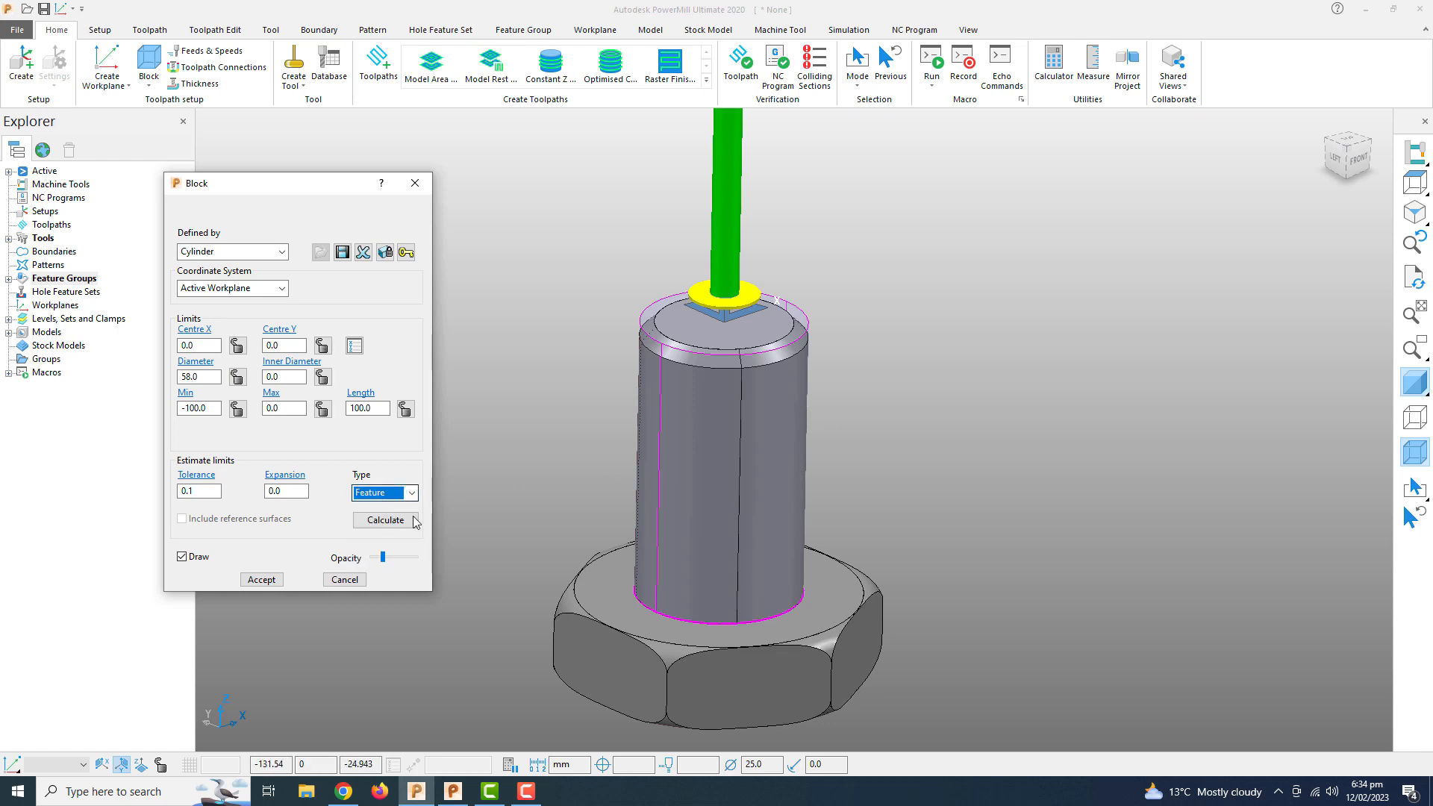
left_click(388, 494)
left_click(387, 495)
left_click(395, 521)
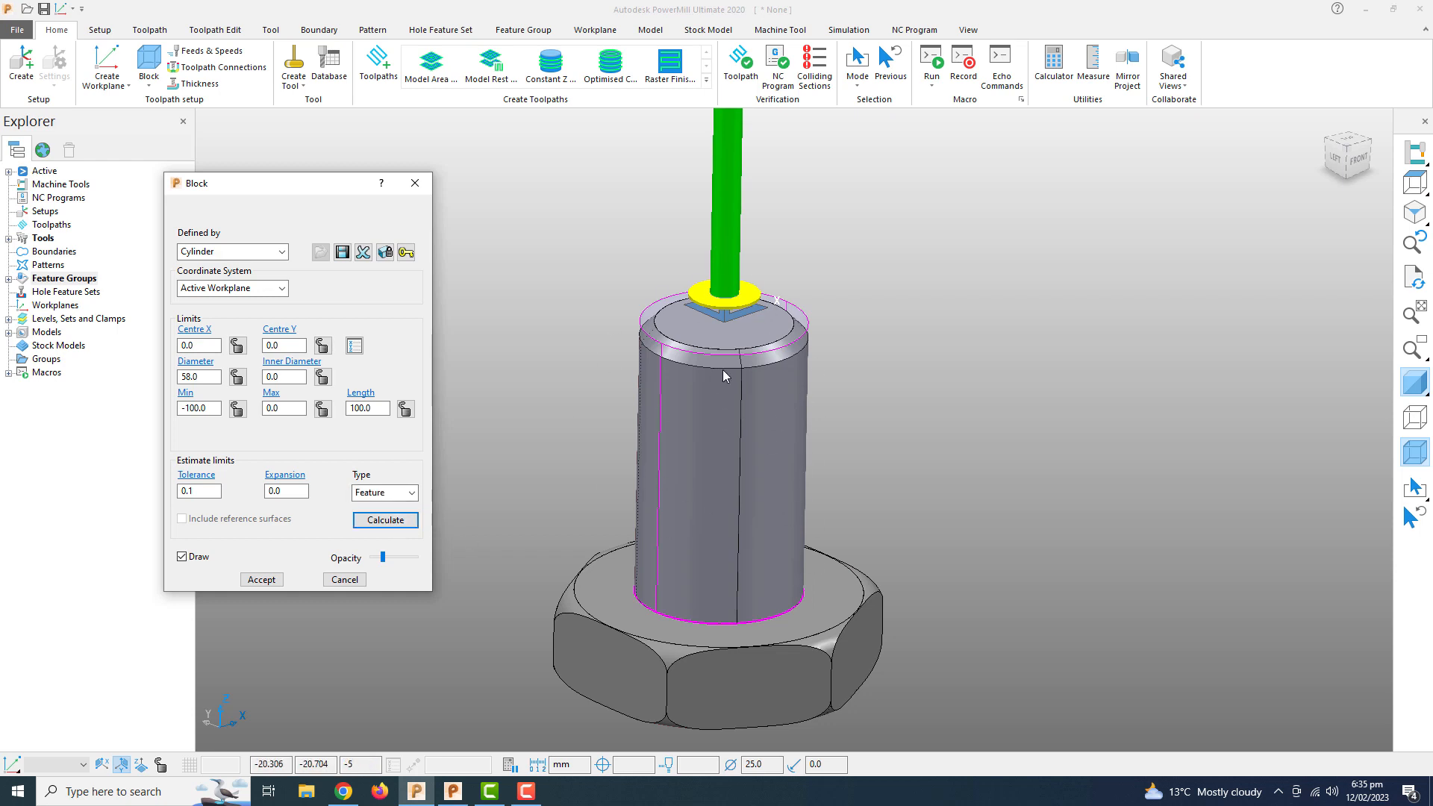
- Set the cylinder block's diameter to 60 mm, accept the block and check its fit around the shank
double_click(198, 377)
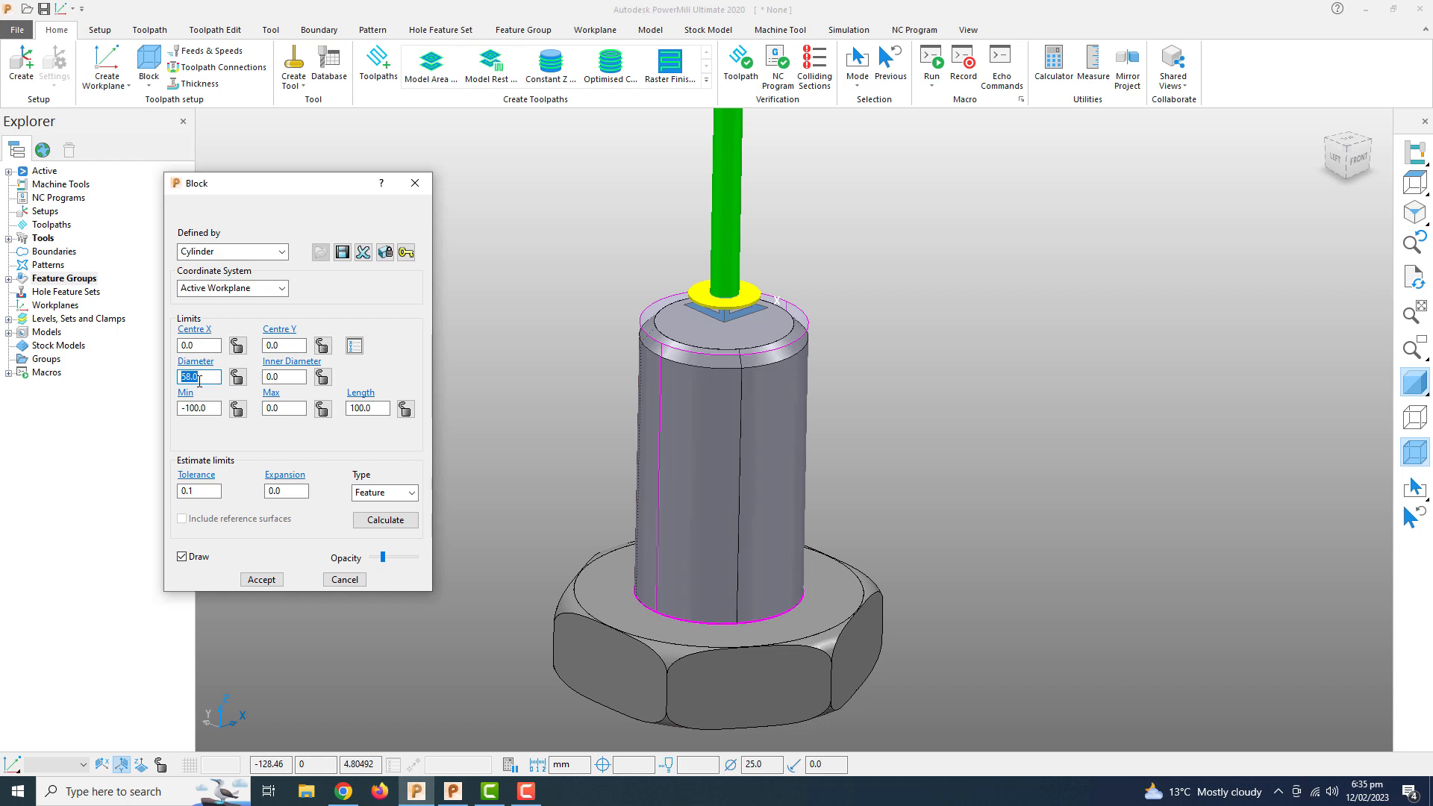
scroll(699, 387, "up", 3)
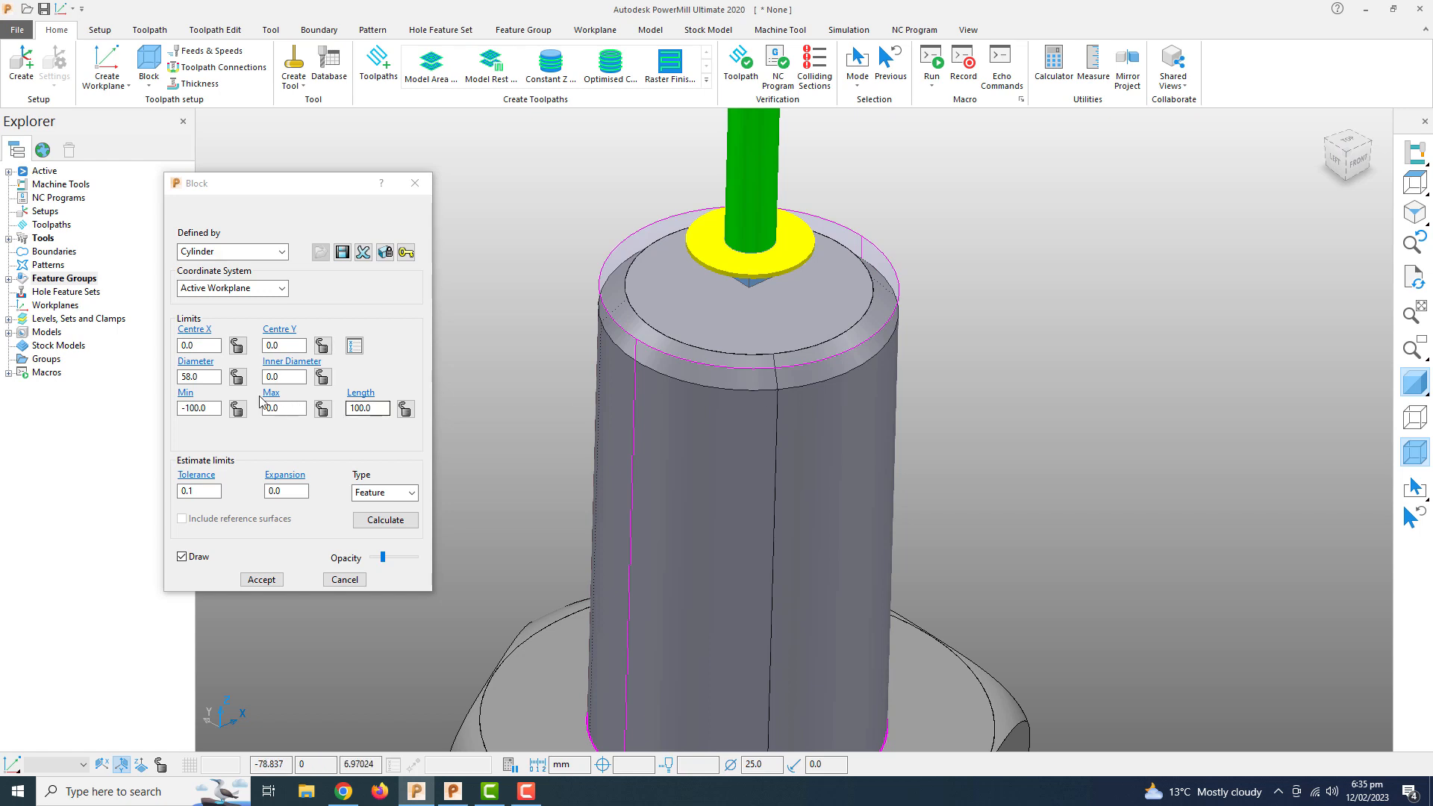
double_click(199, 378)
type("60")
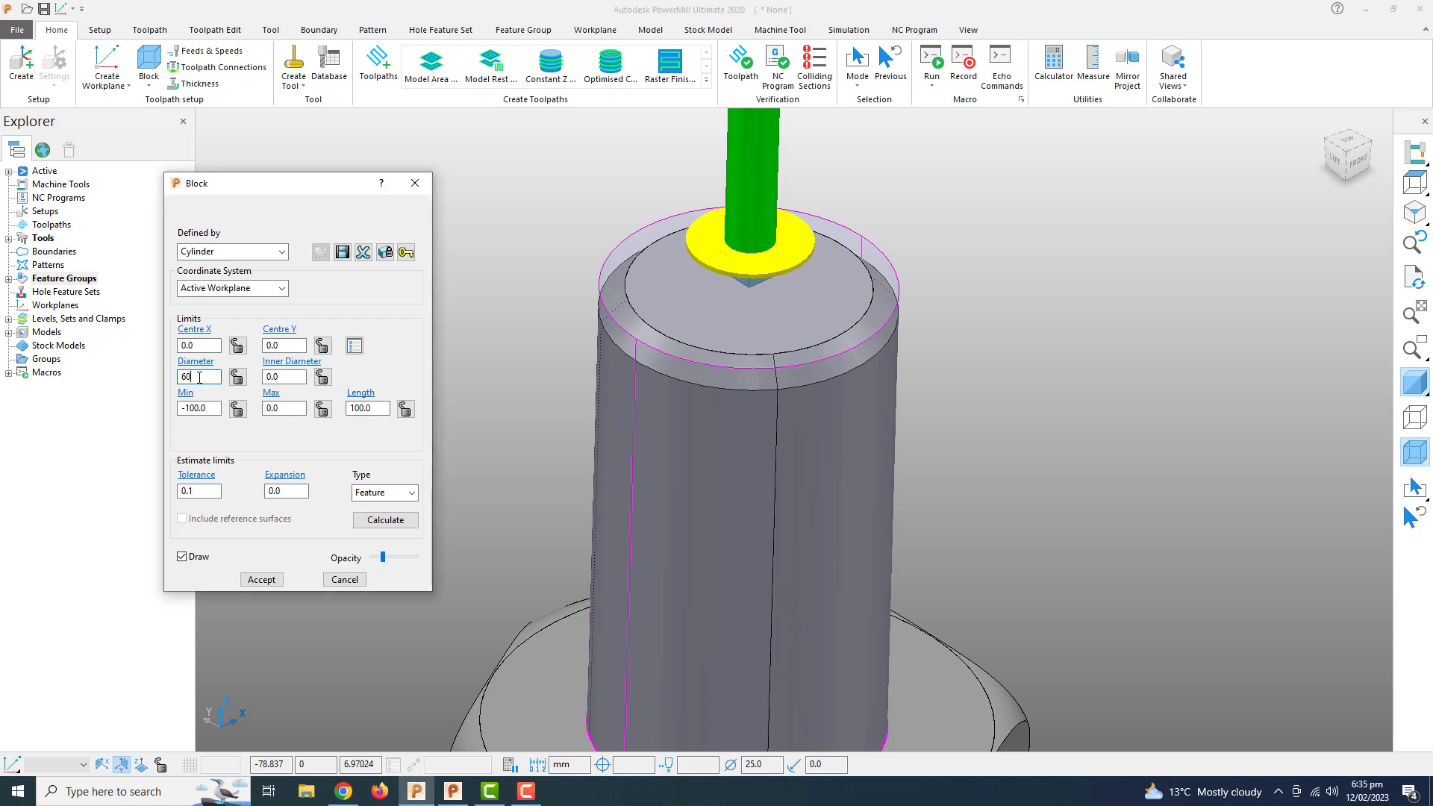
key("Return")
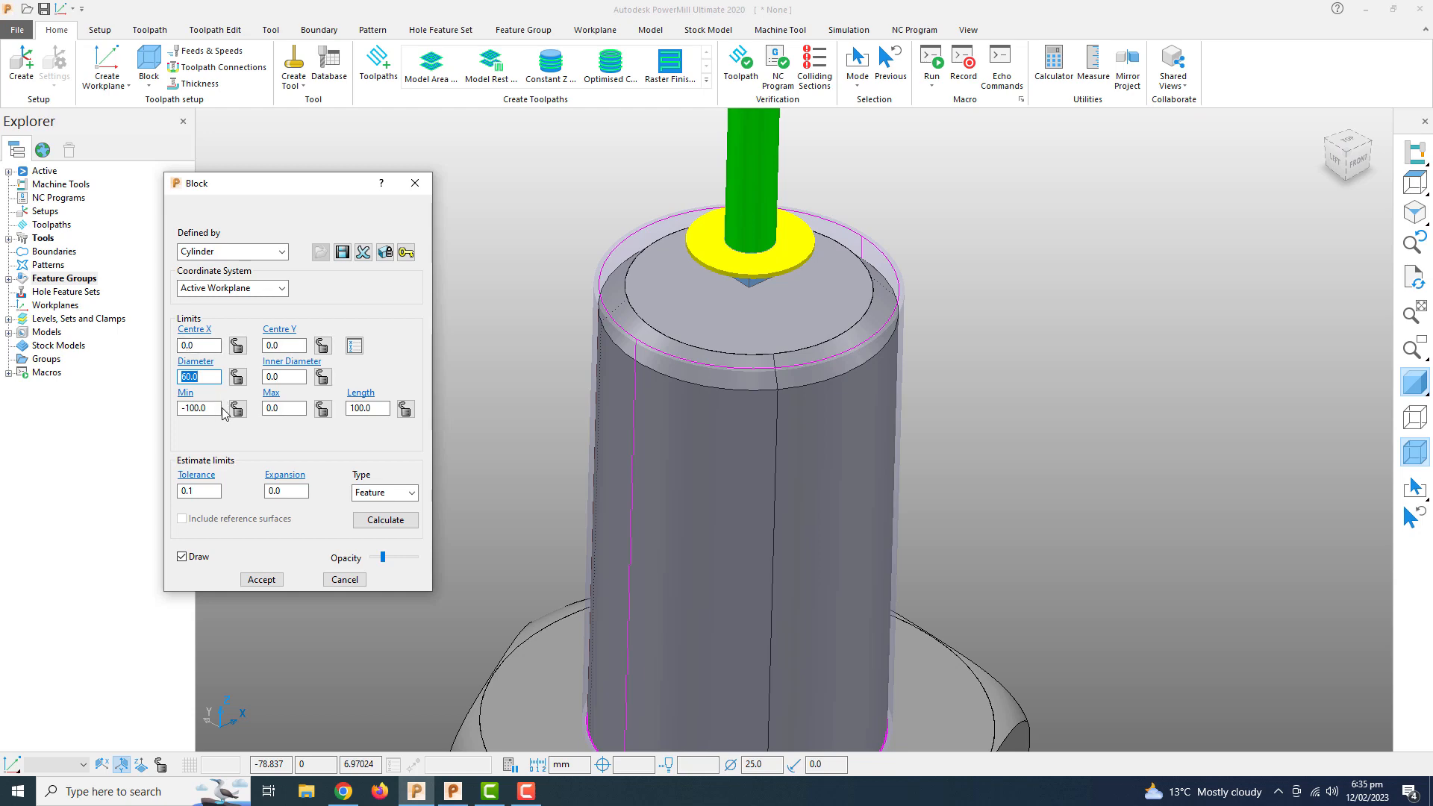
left_click(275, 580)
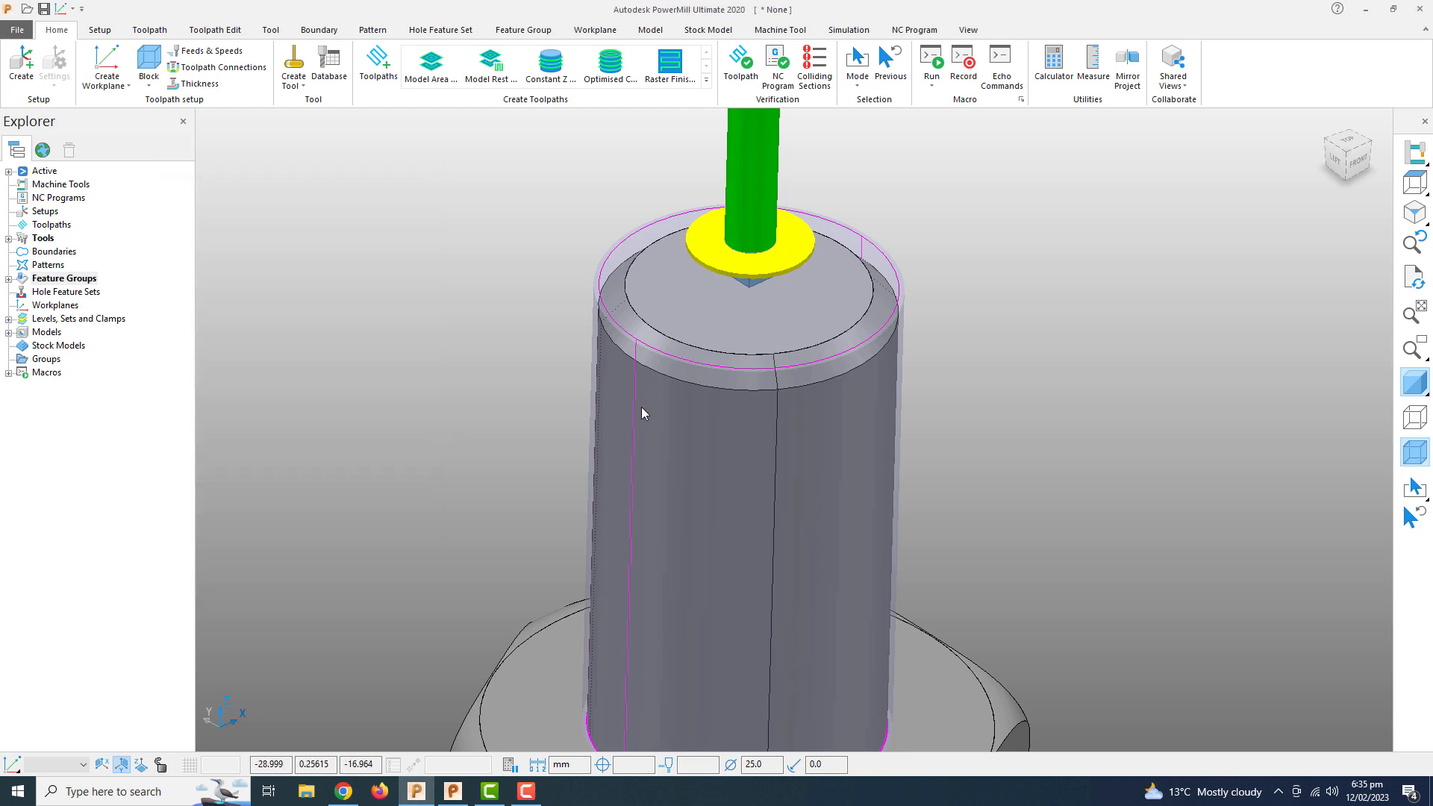
scroll(643, 366, "up", 5)
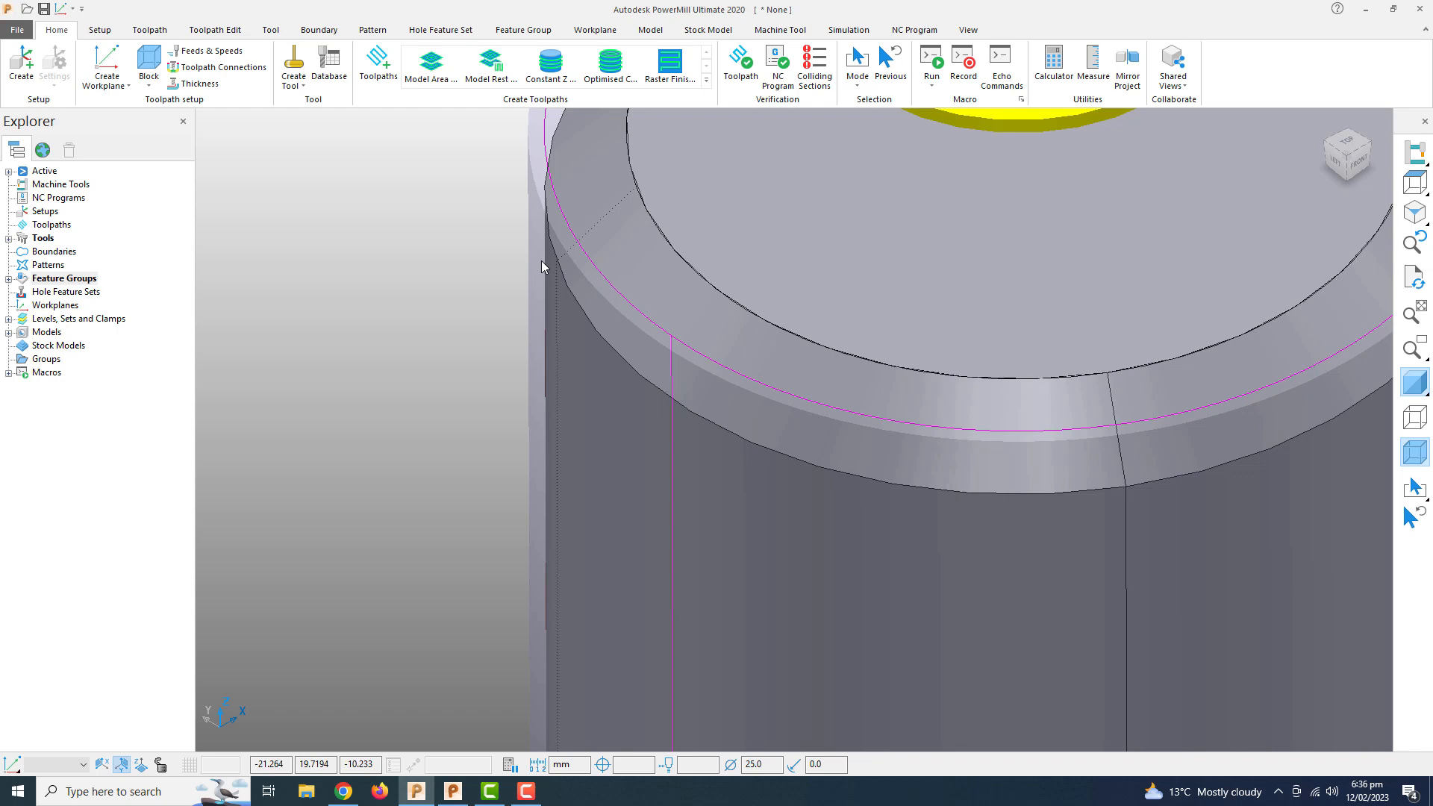
scroll(540, 263, "down", 5)
mouse_move(587, 280)
middle_mouse_down()
mouse_move(598, 251)
mouse_move(591, 267)
middle_mouse_up()
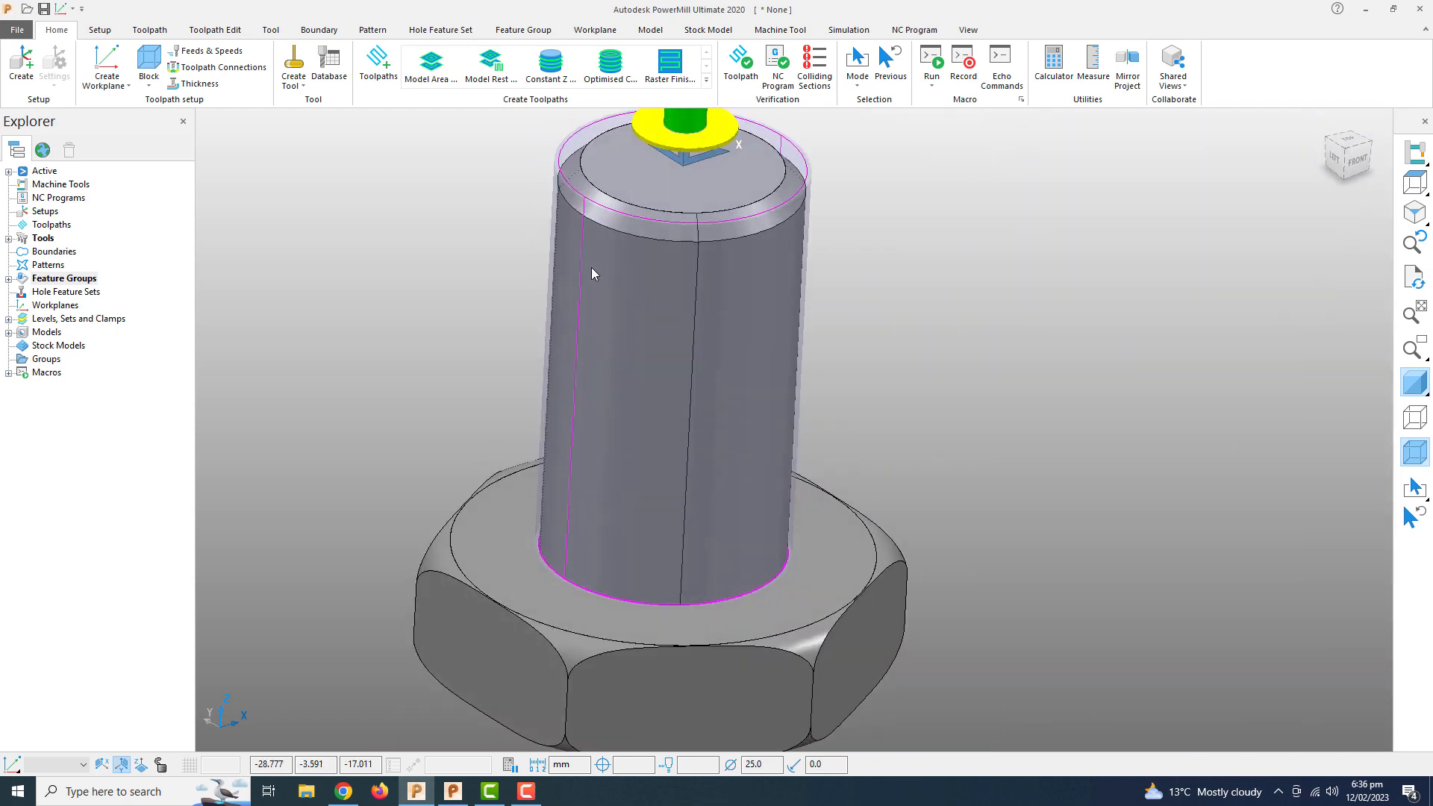
- Start a new toolpath with the Feature External Thread Milling strategy from the Feature Machining category
left_click(379, 64)
left_click_drag(232, 96, 248, 164)
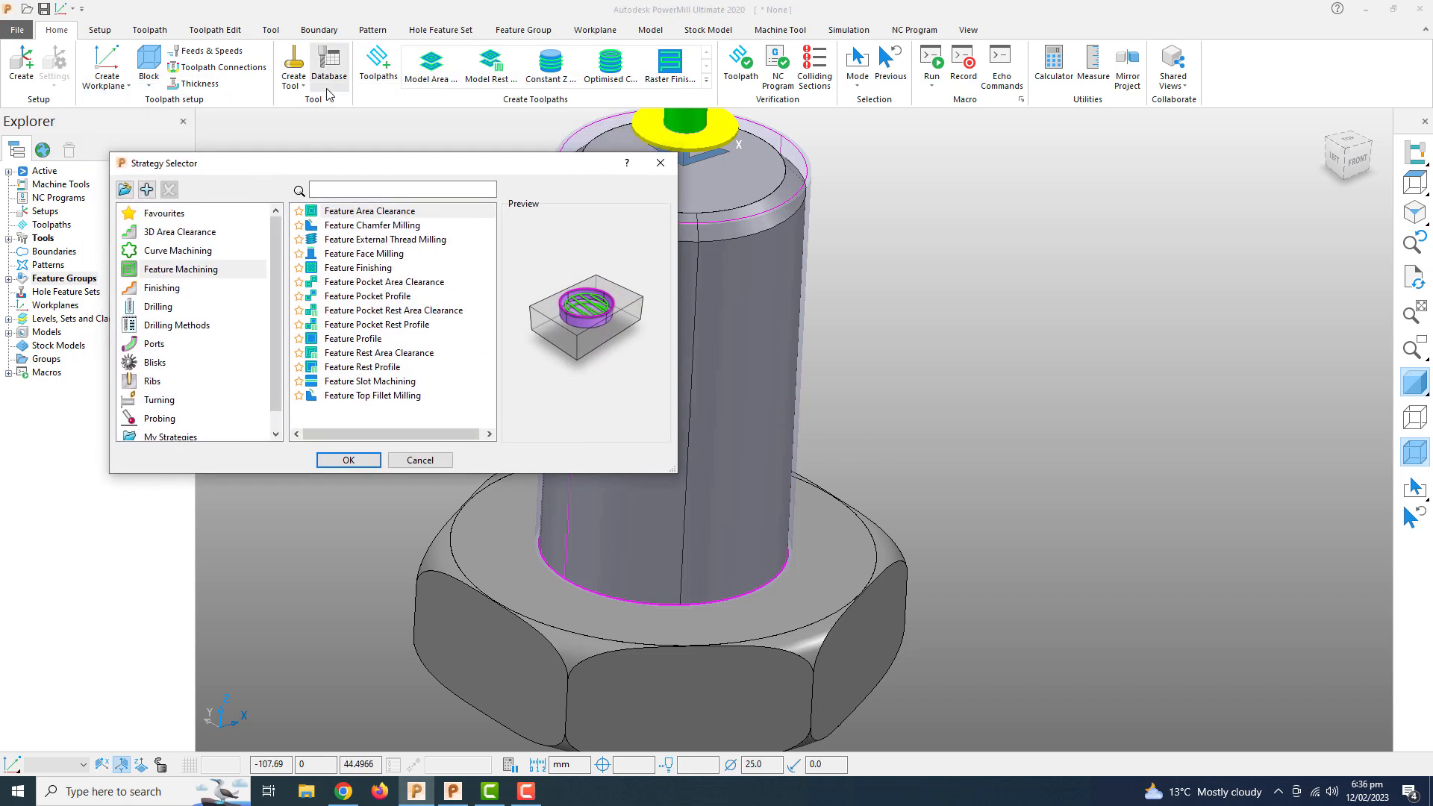
left_click(209, 270)
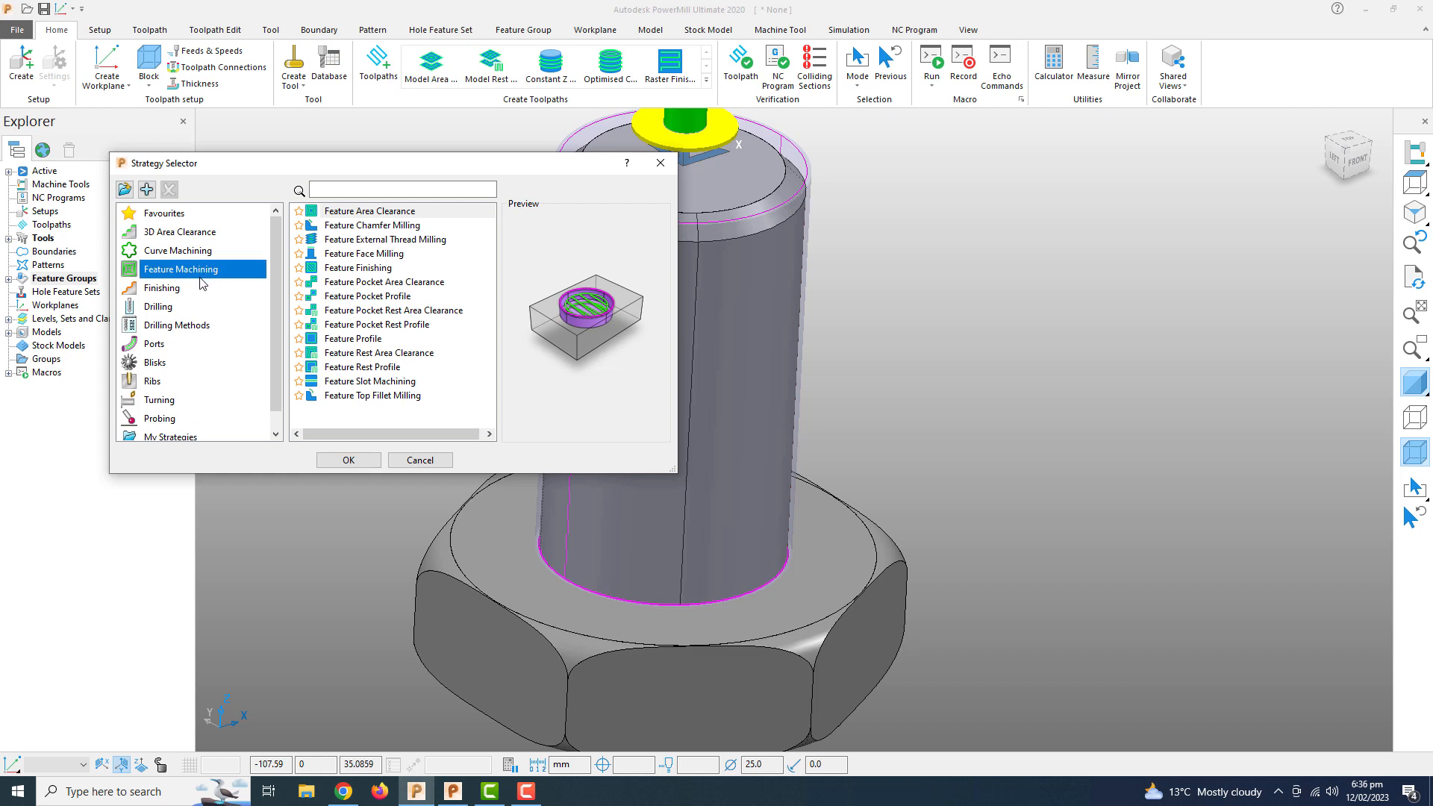
left_click(337, 241)
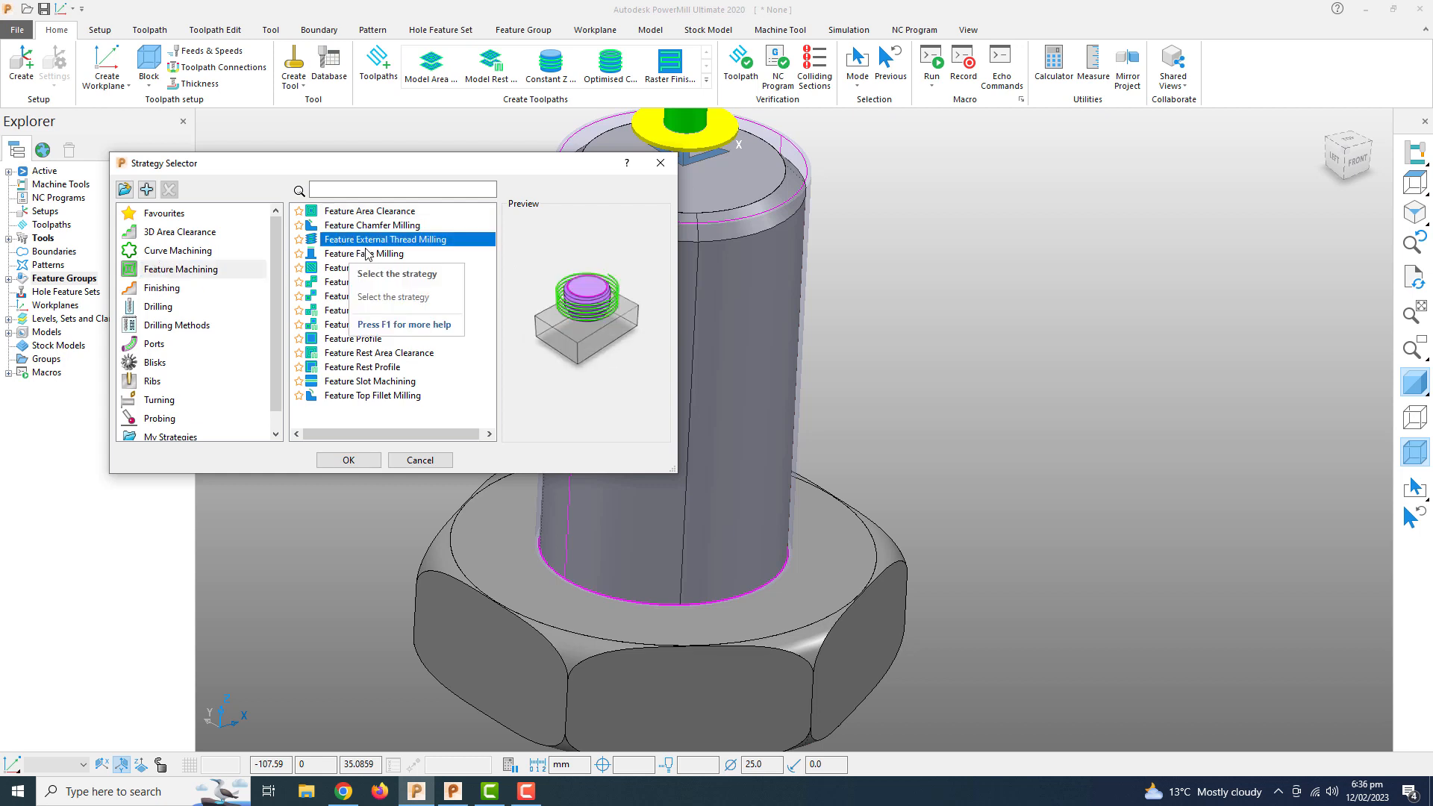
left_click(409, 226)
left_click(410, 239)
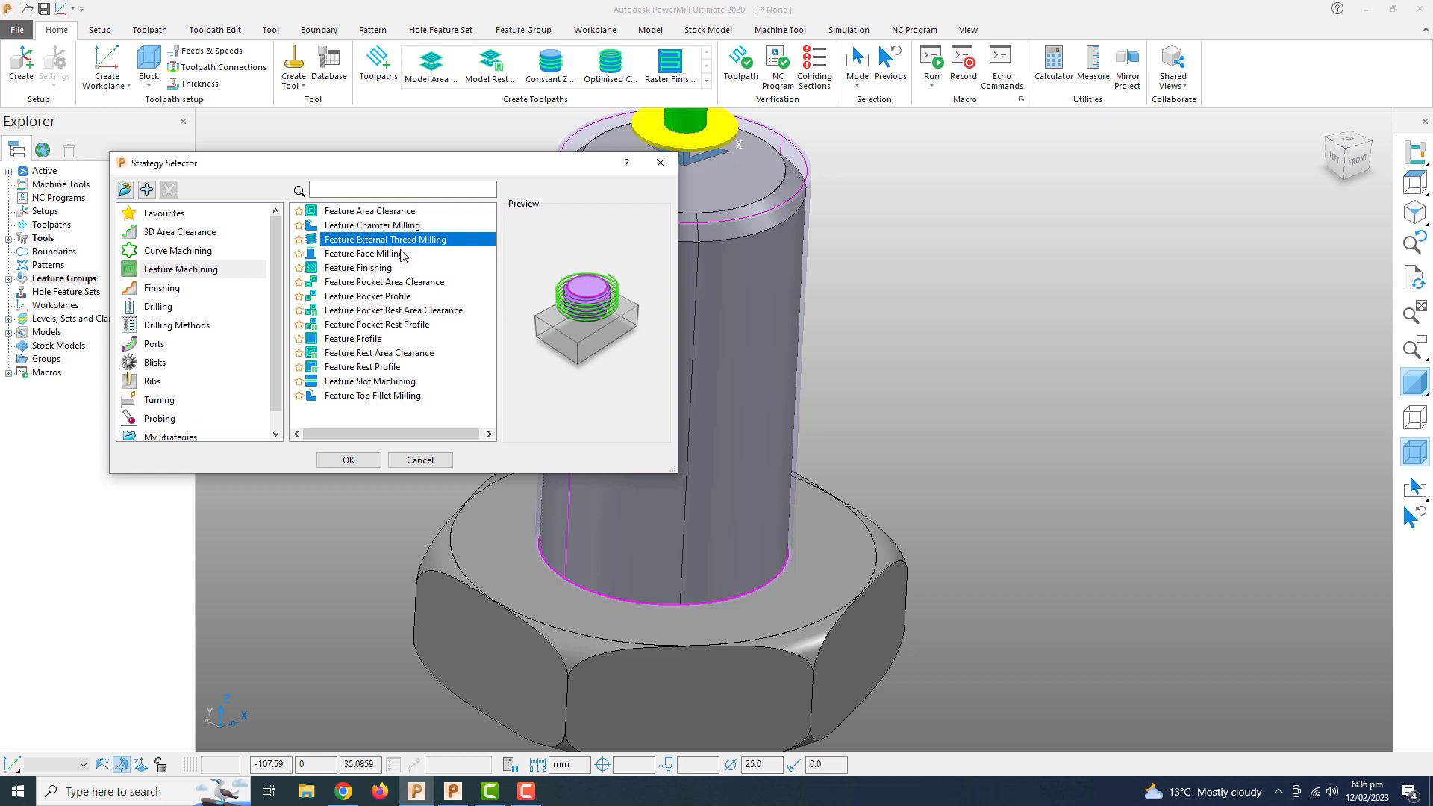
left_click(403, 253)
left_click(403, 245)
left_click(377, 256)
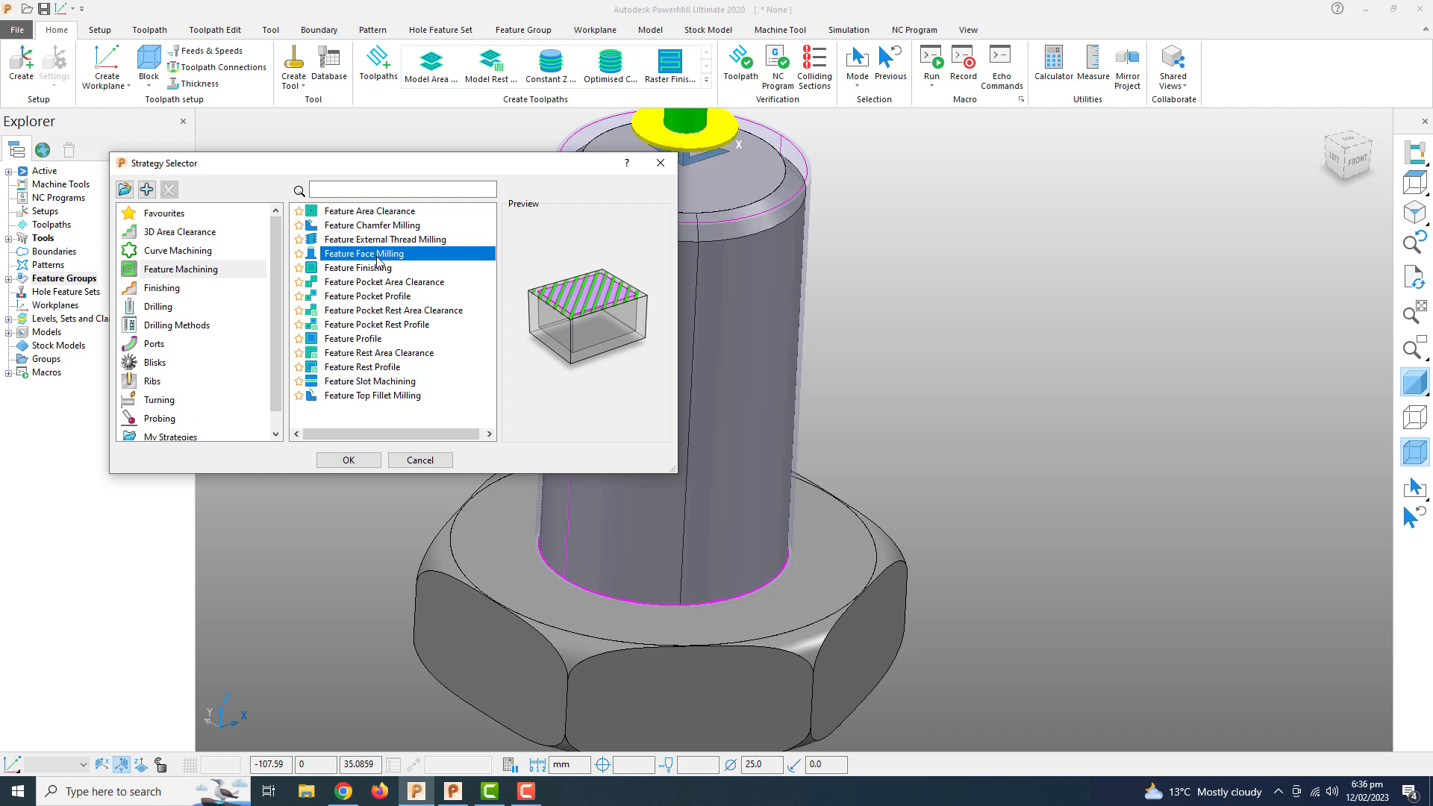
left_click(370, 242)
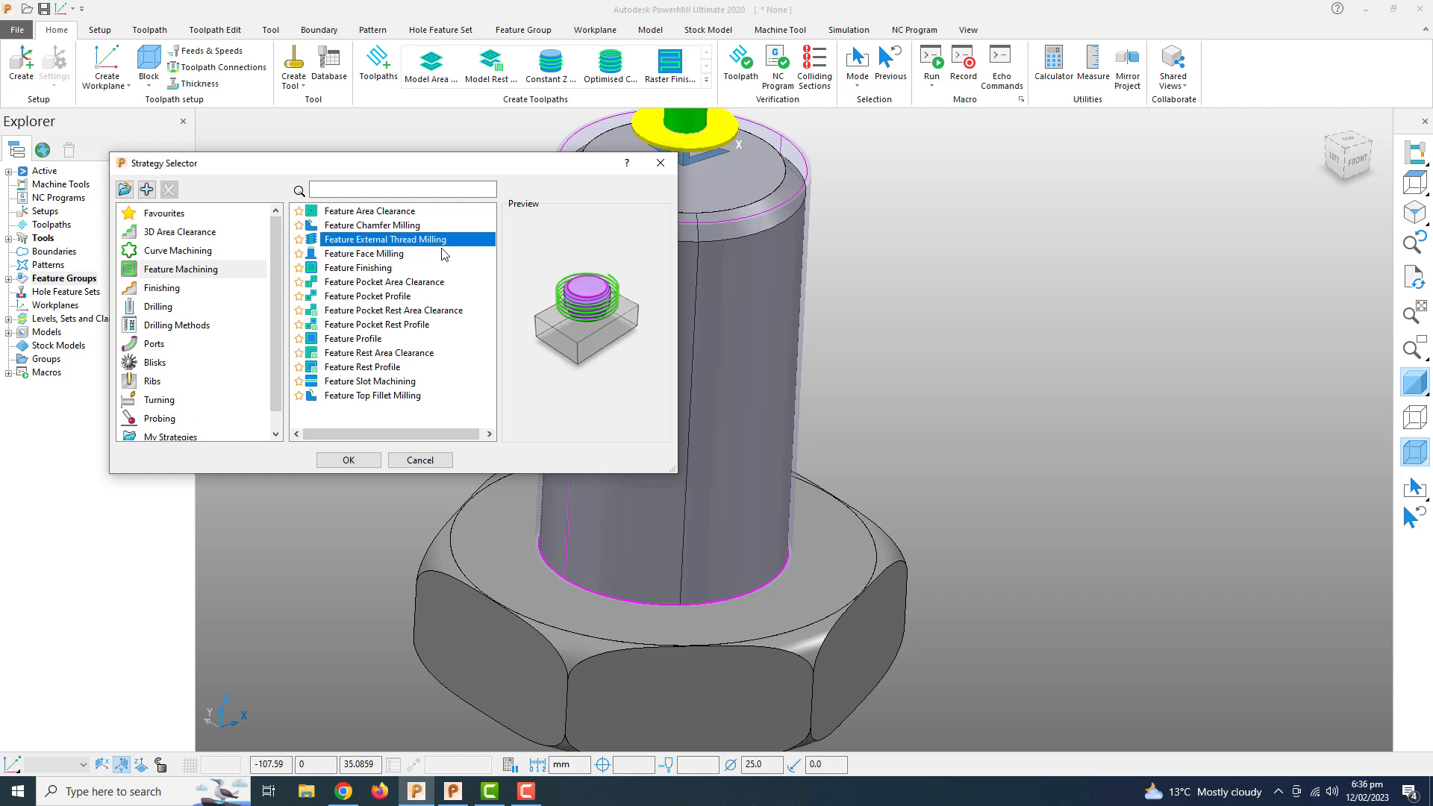
left_click(357, 460)
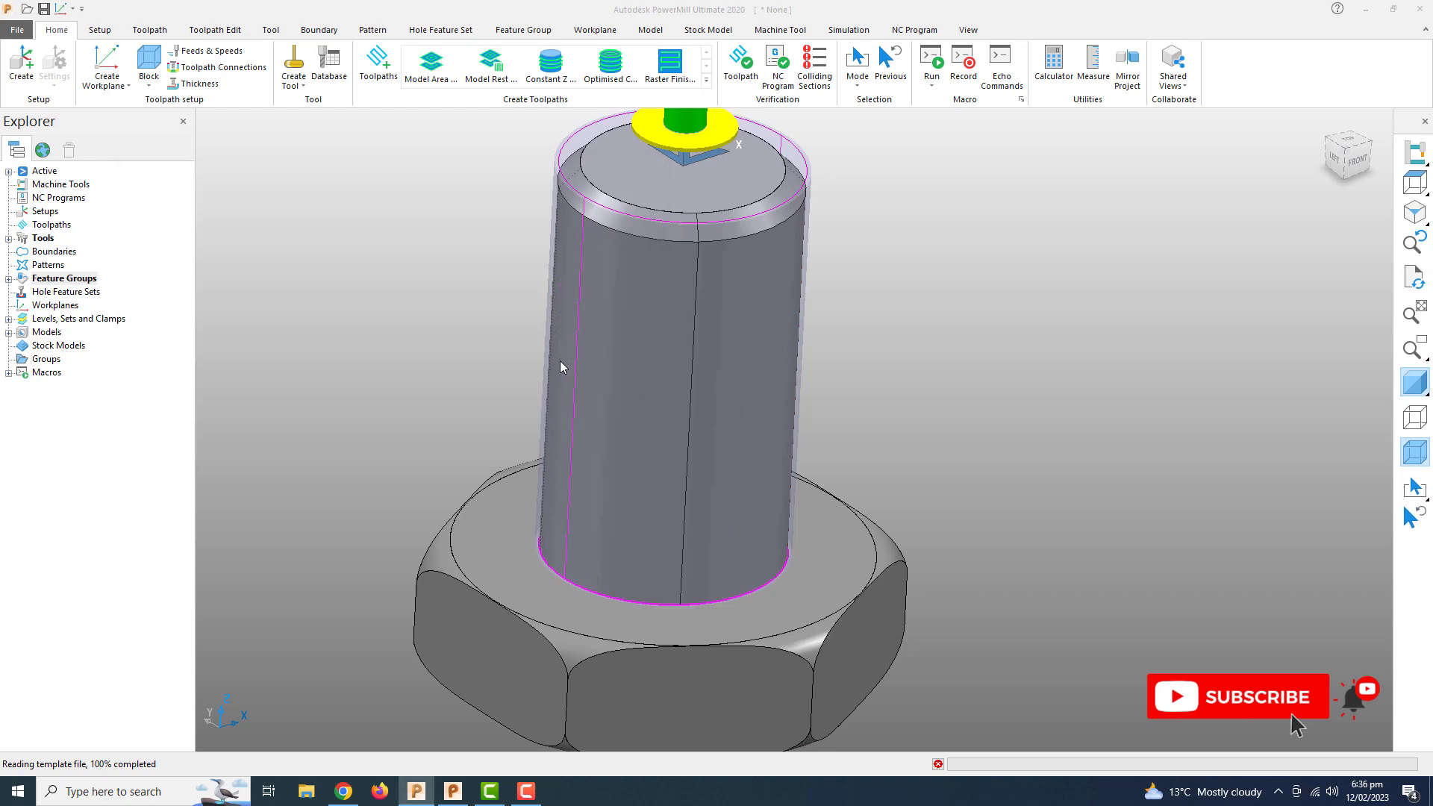
- Name the thread milling toolpath External Thread
left_click_drag(341, 140, 499, 155)
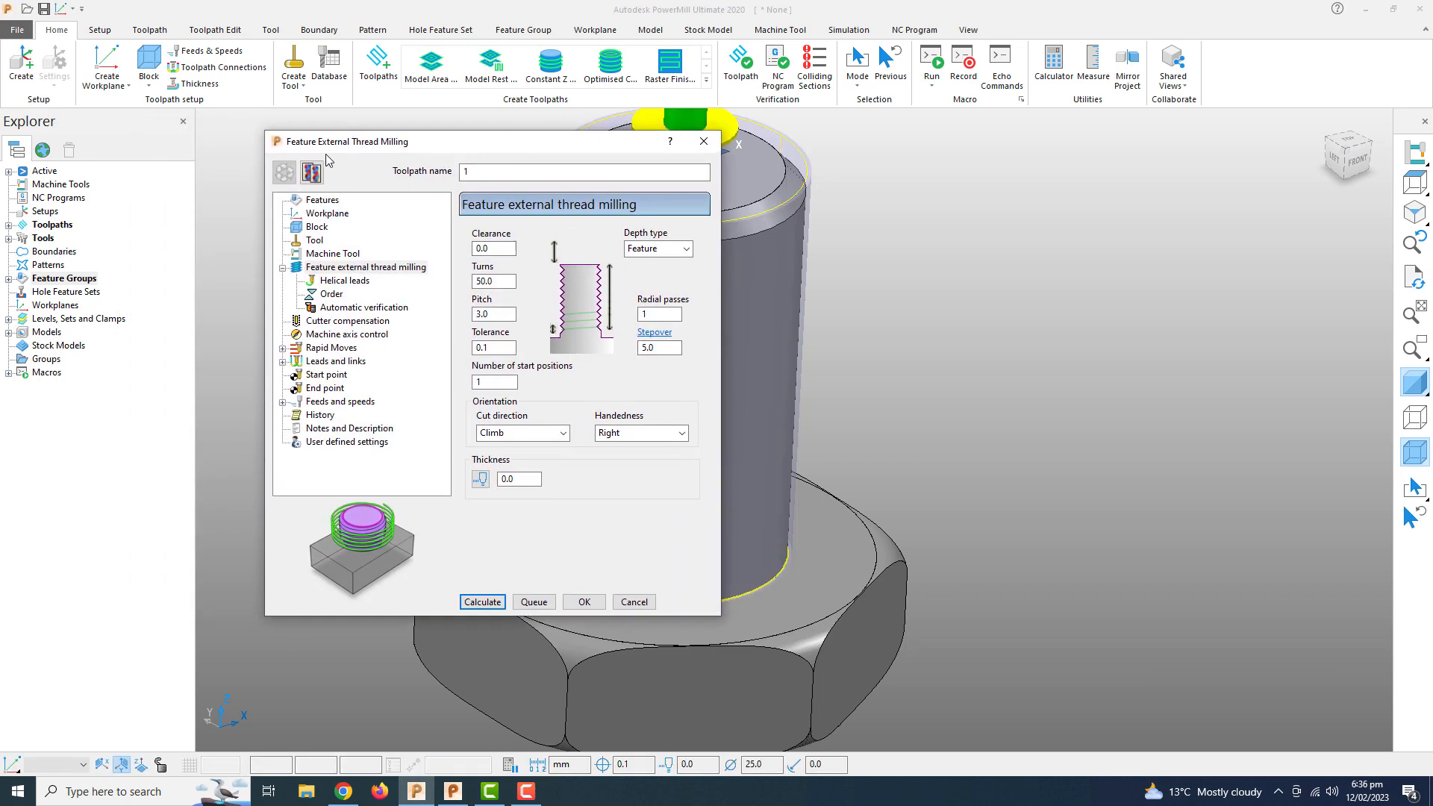
double_click(480, 171)
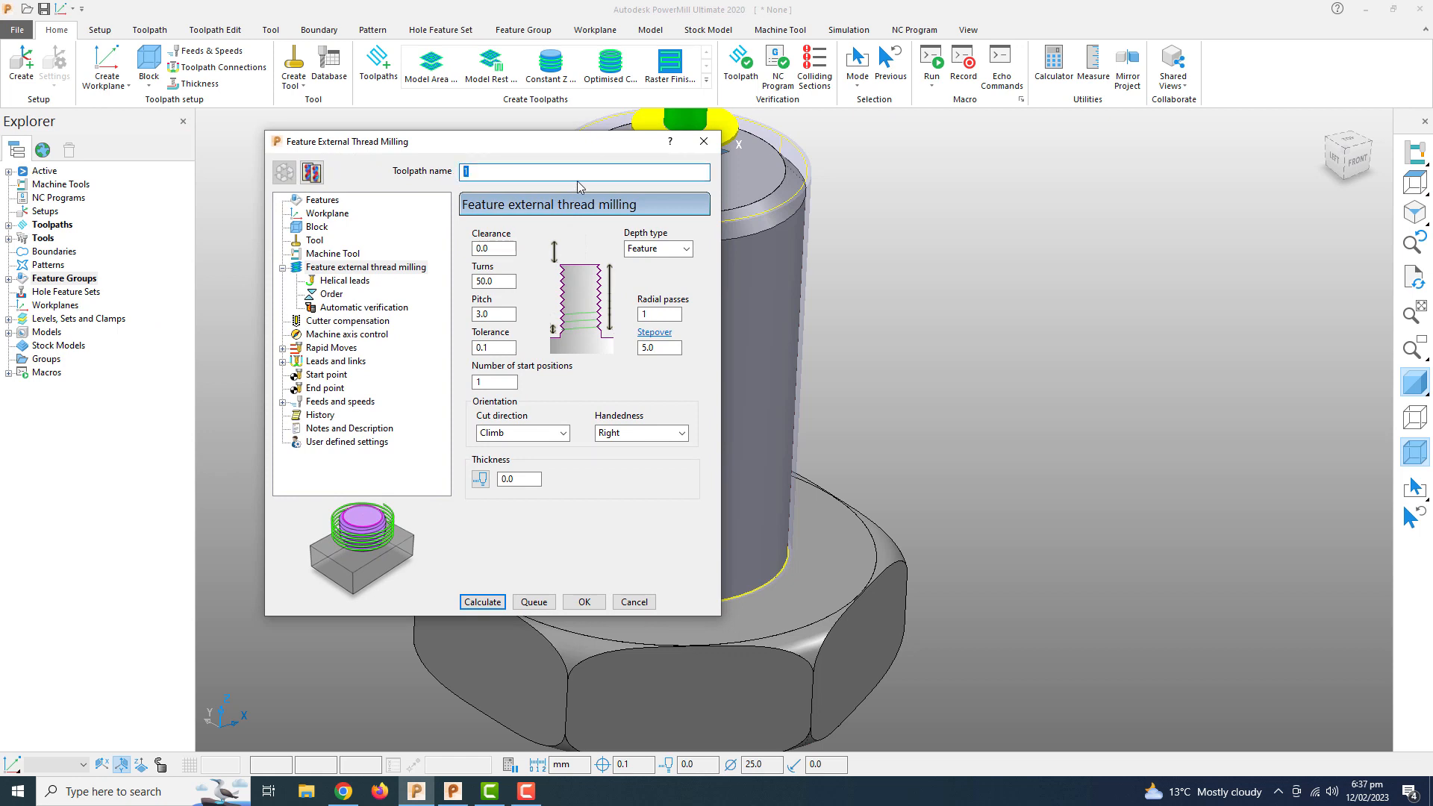
type("External Thread")
- Review the toolpath's feature selection, workplane, block and tool settings against the bolt model
left_click(325, 203)
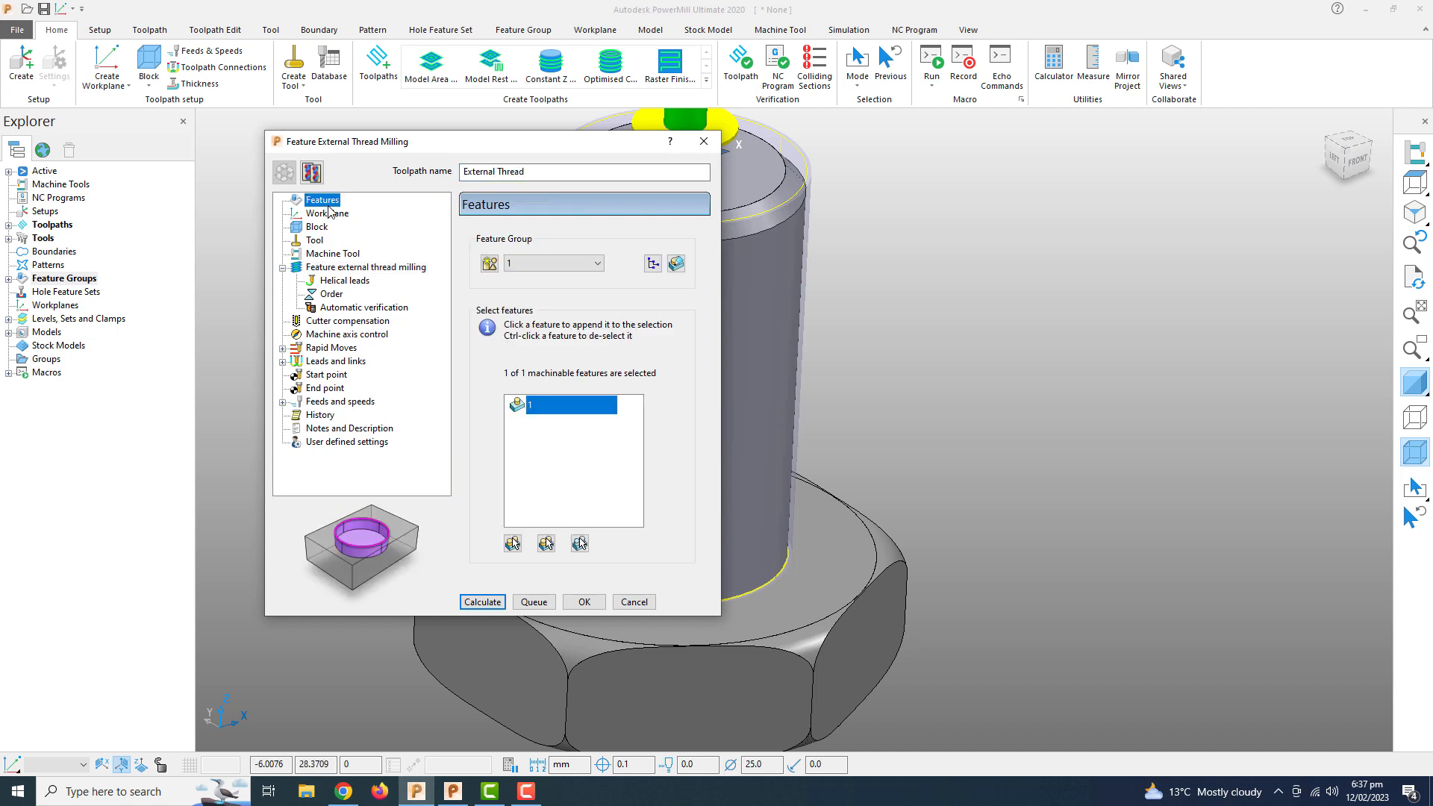
left_click(544, 272)
left_click(537, 269)
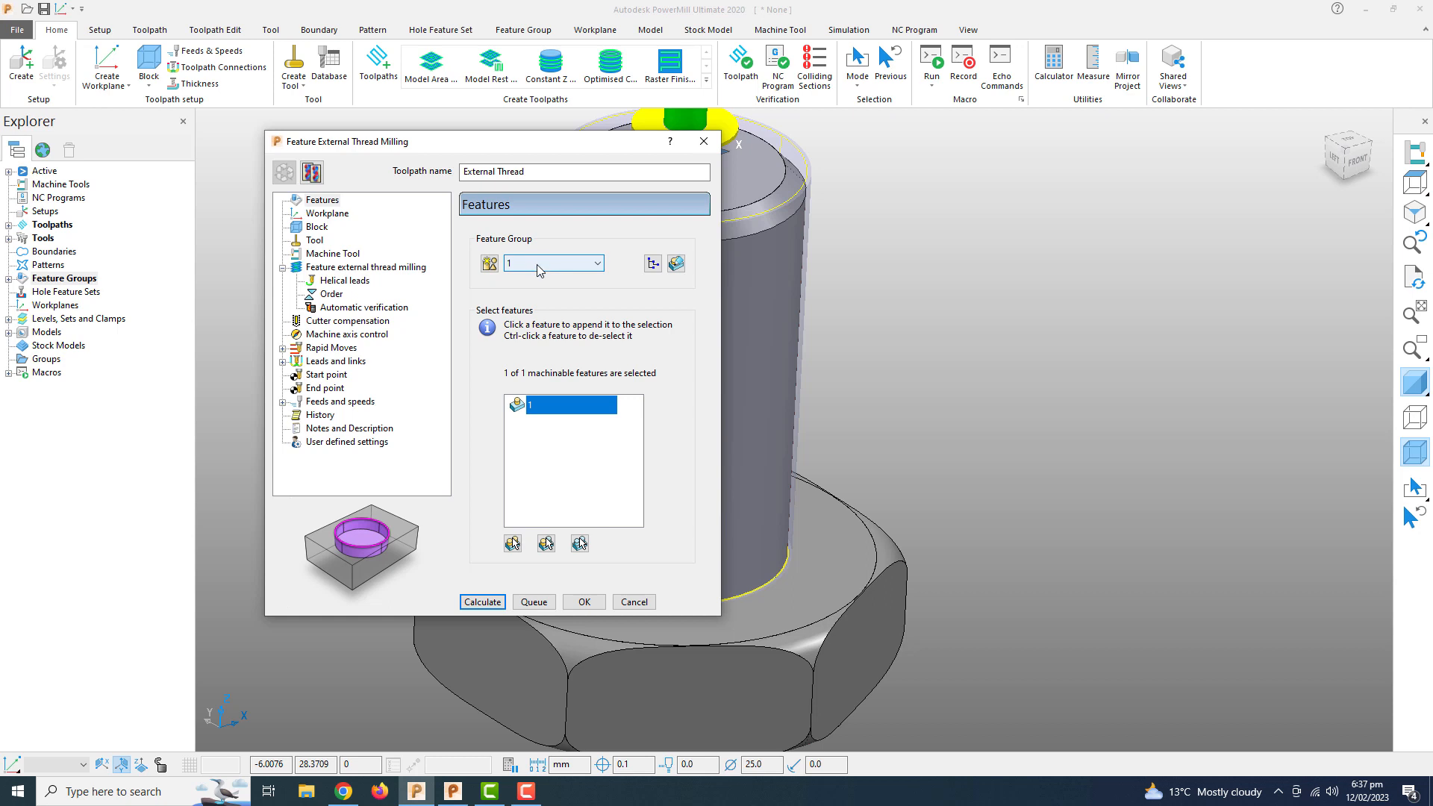
left_click(328, 214)
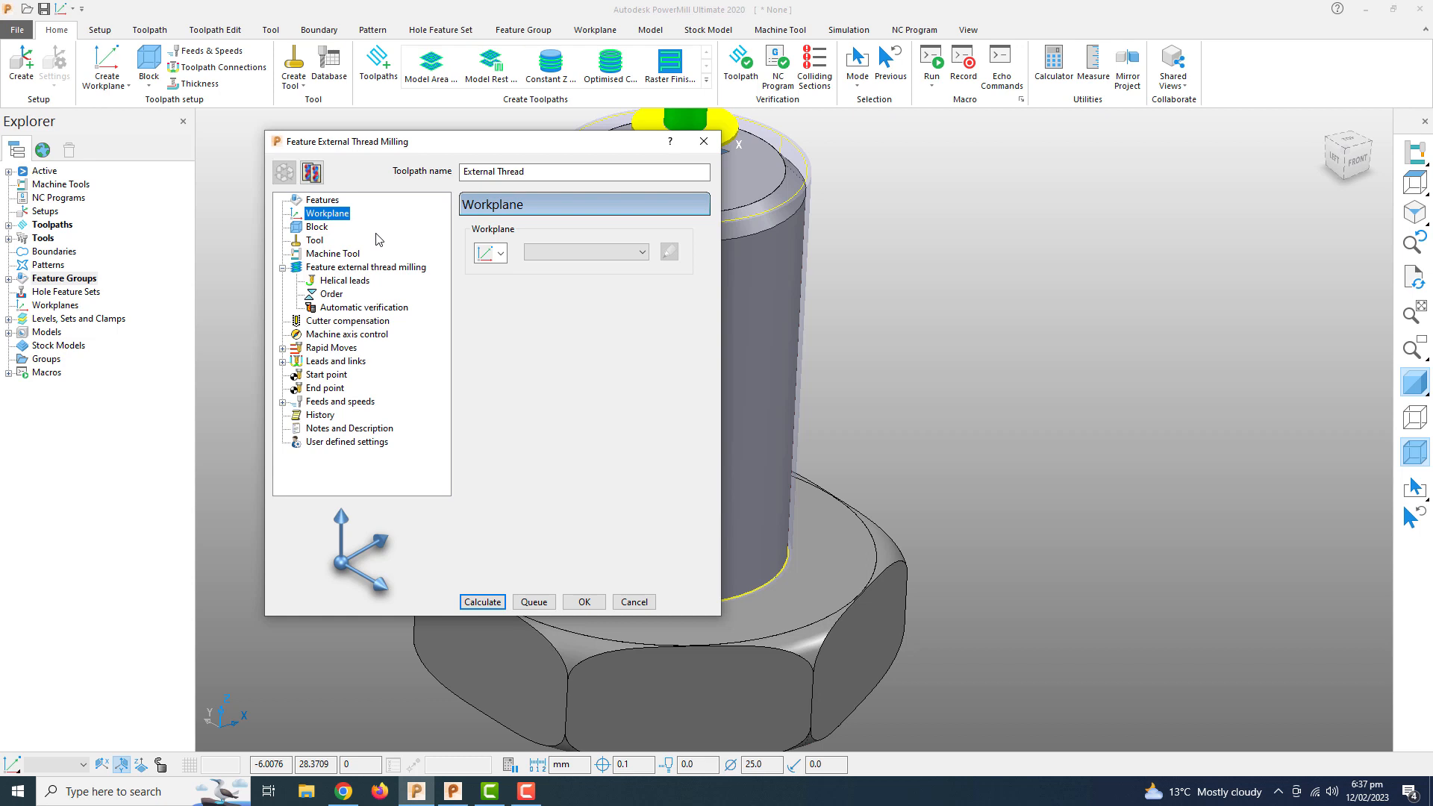
scroll(888, 224, "up", 5)
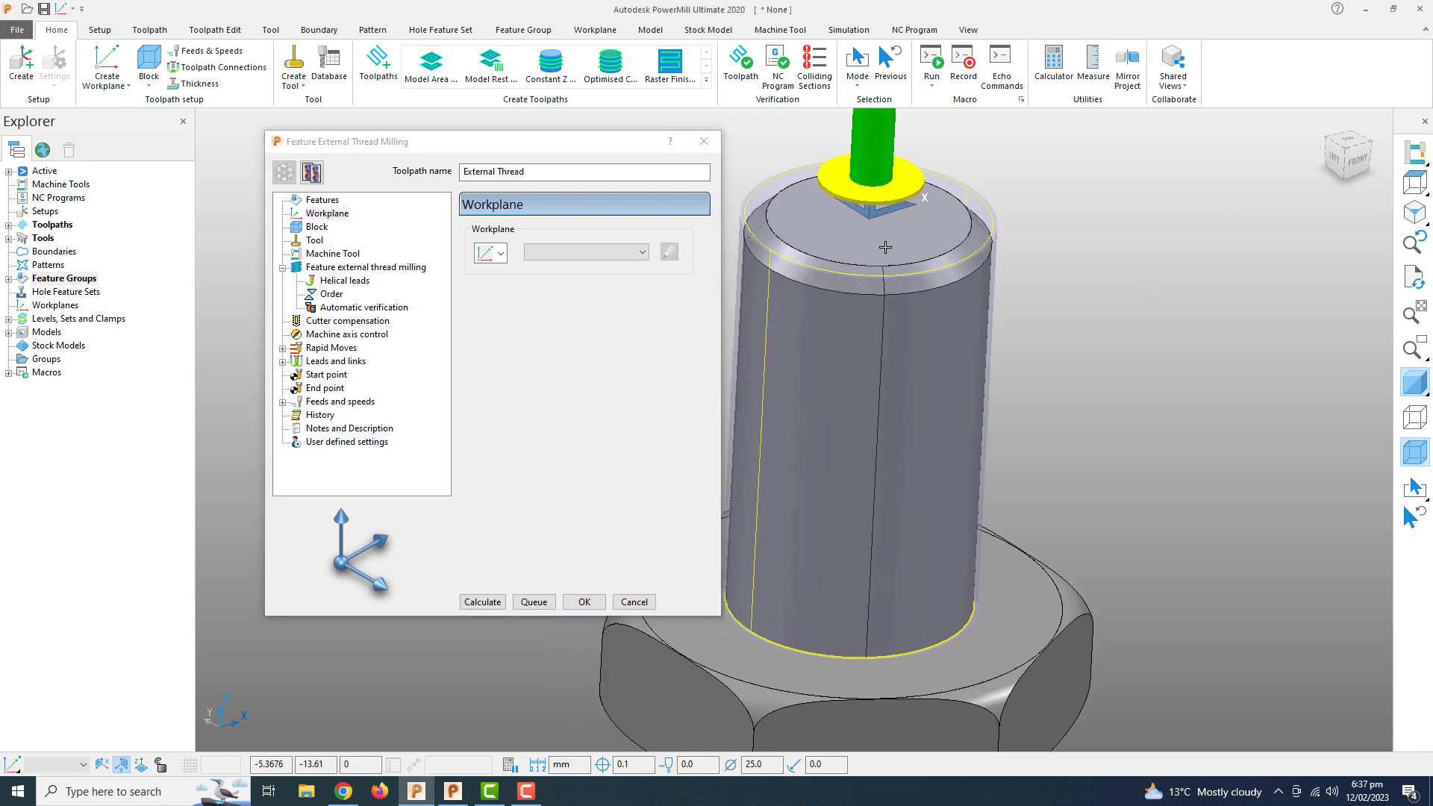
scroll(890, 216, "down", 4)
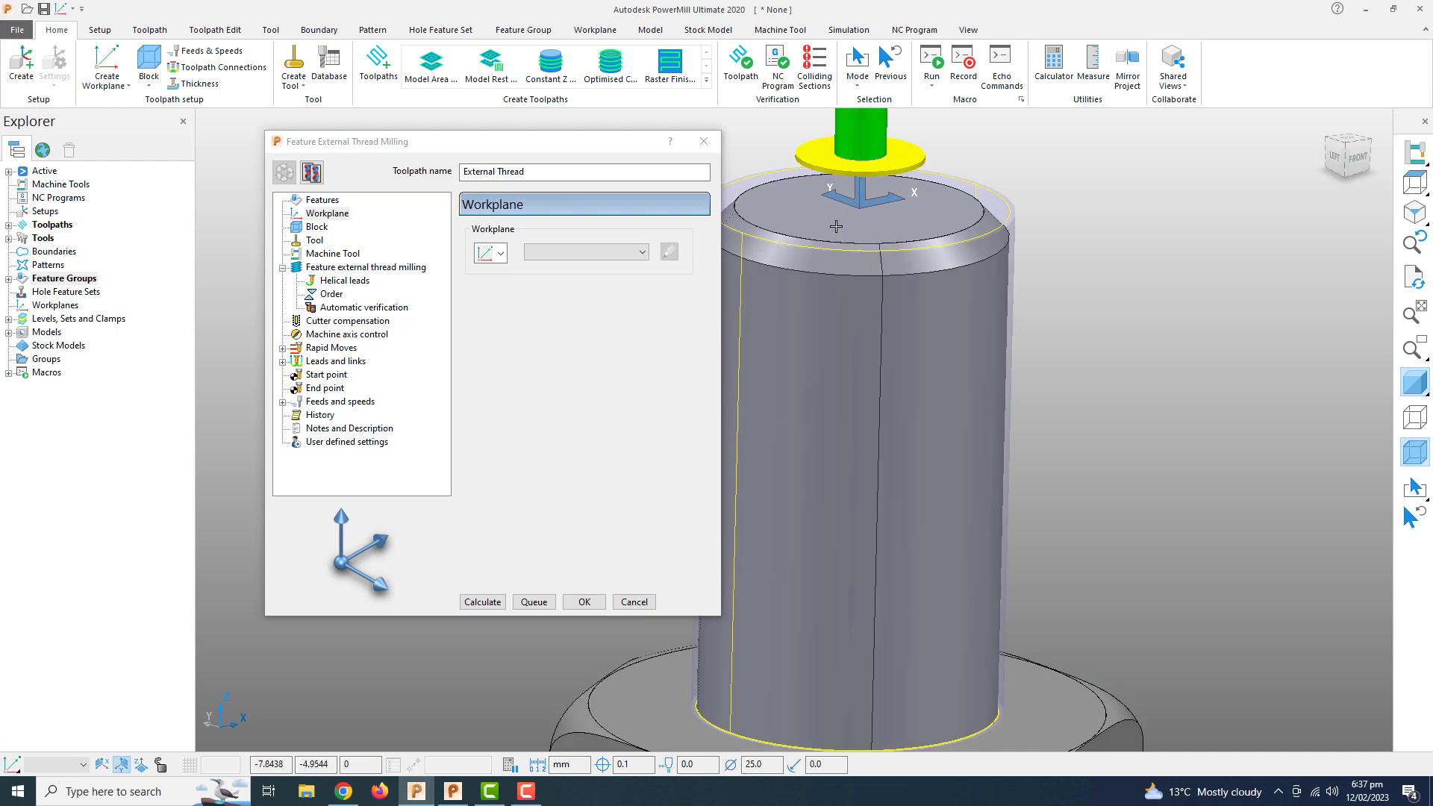
scroll(928, 441, "up", 2)
scroll(950, 358, "down", 4)
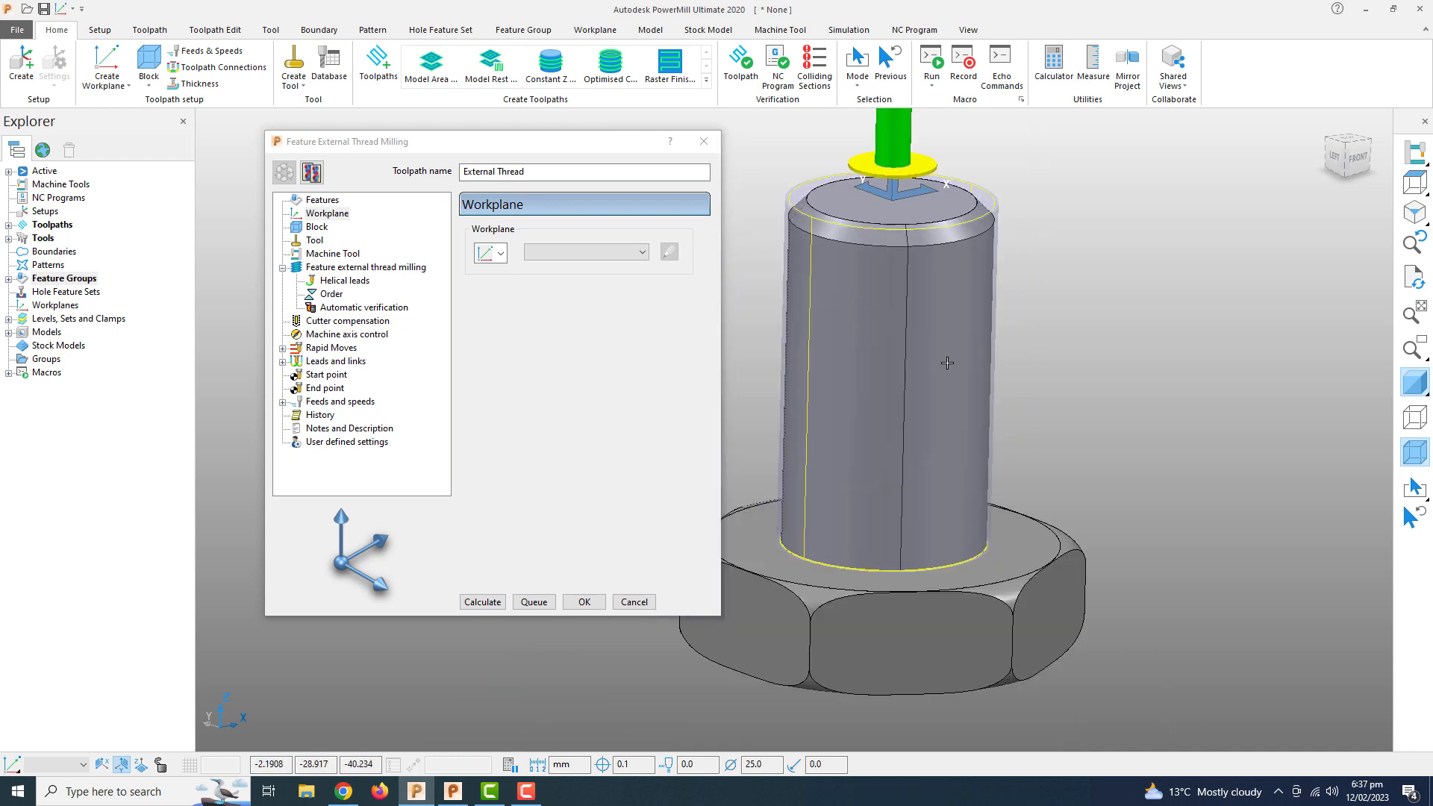
left_click(317, 226)
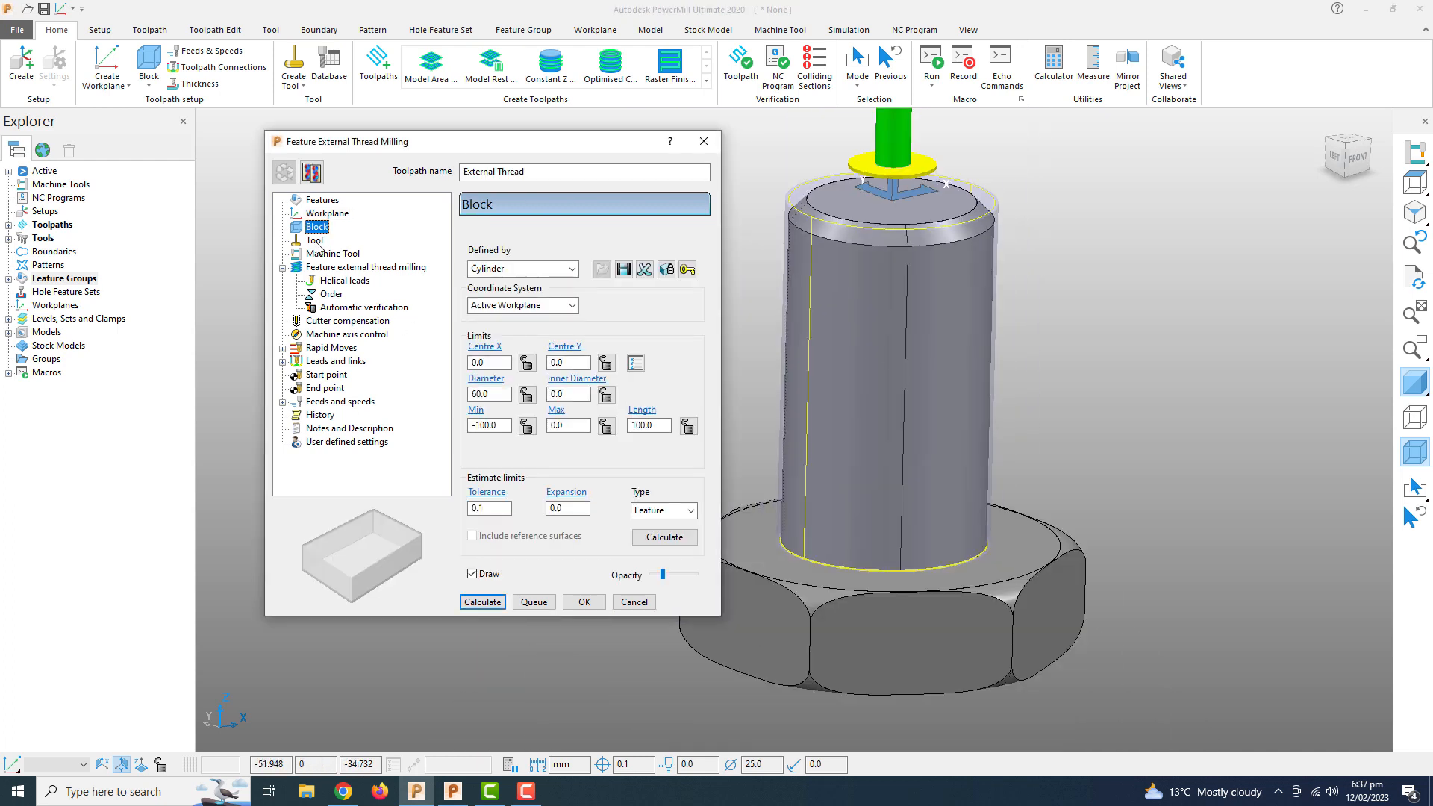
left_click(314, 240)
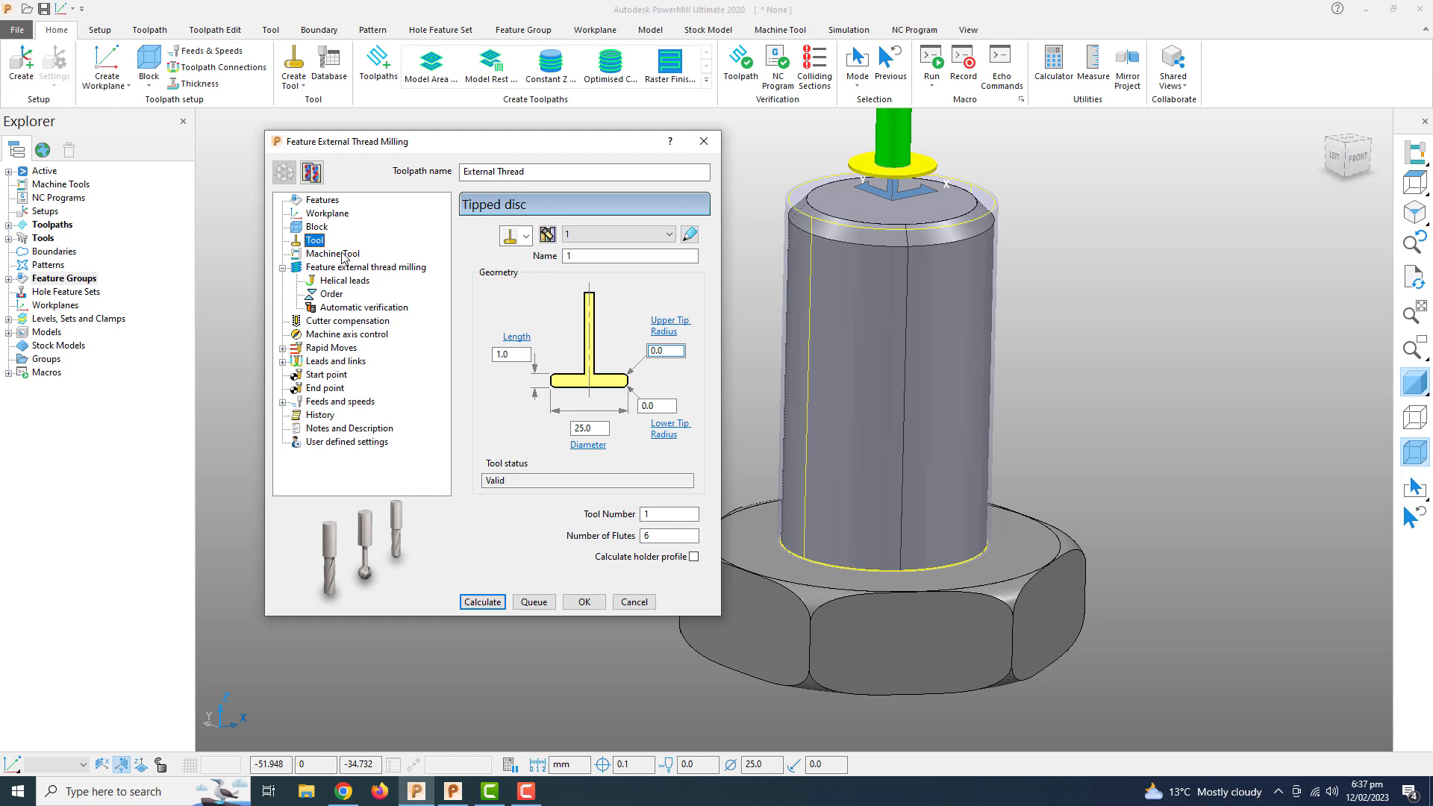
- Set the external thread milling clearance to 2 mm and keep the depth type as Feature
left_click(348, 267)
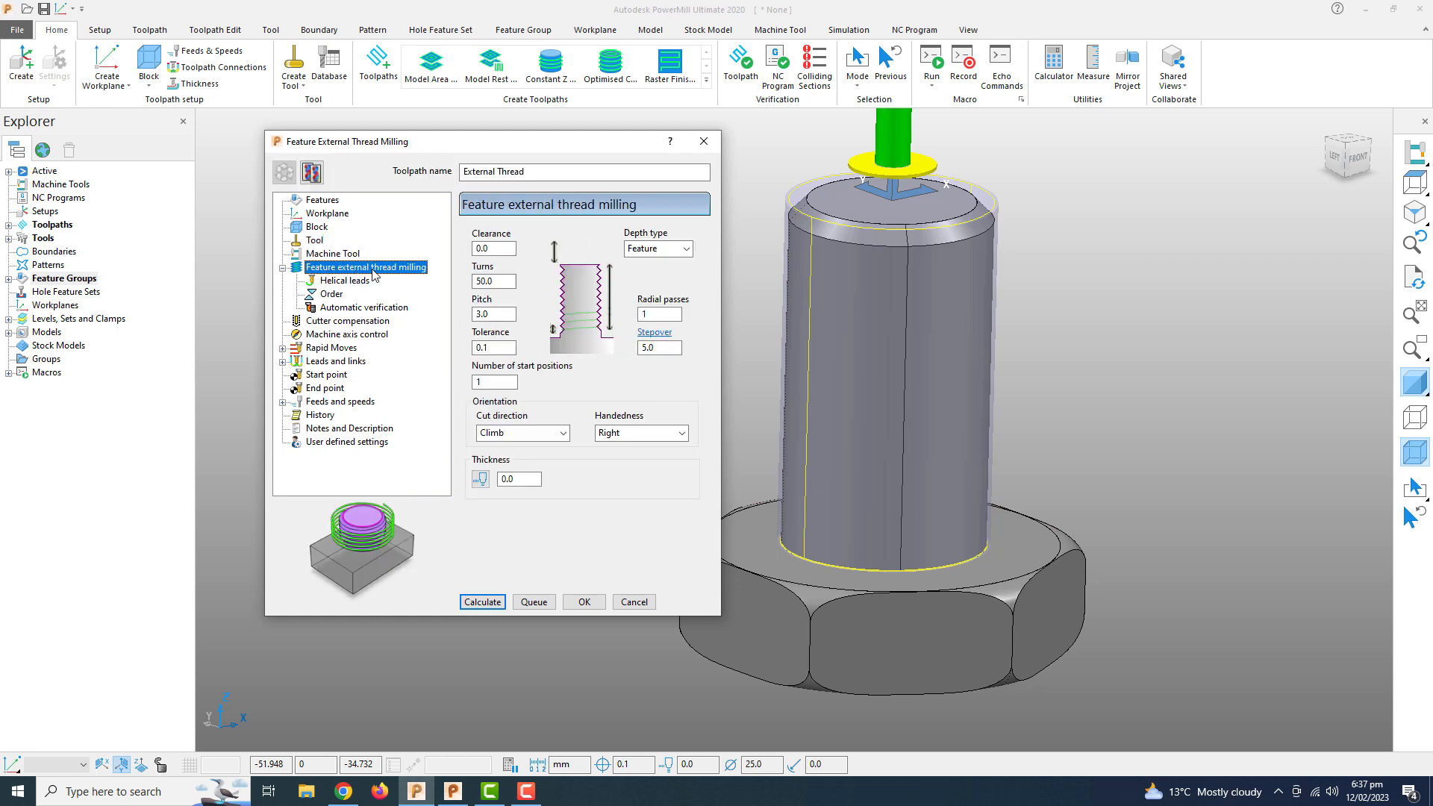
left_click(504, 249)
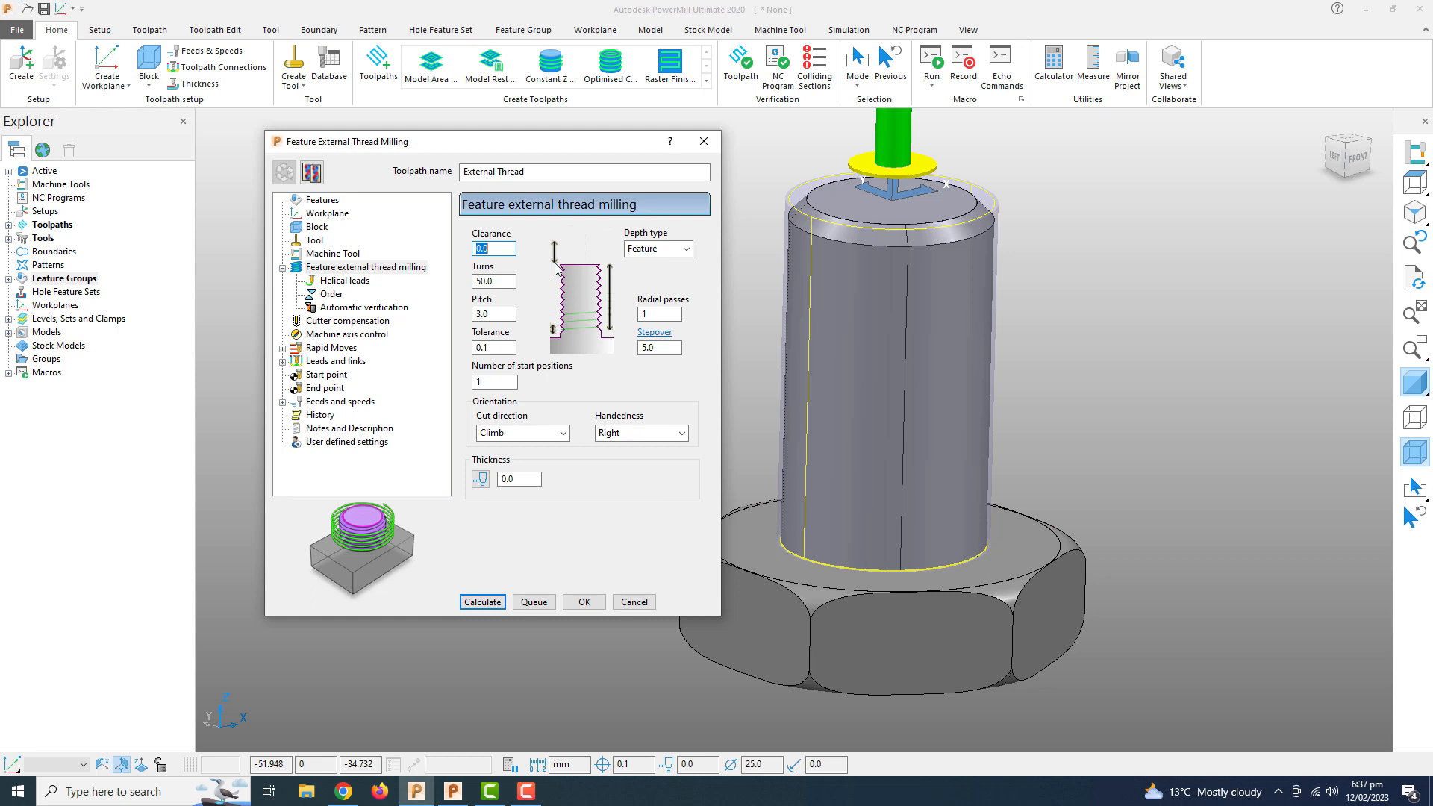
type("2")
key("Return")
left_click(671, 251)
left_click(673, 255)
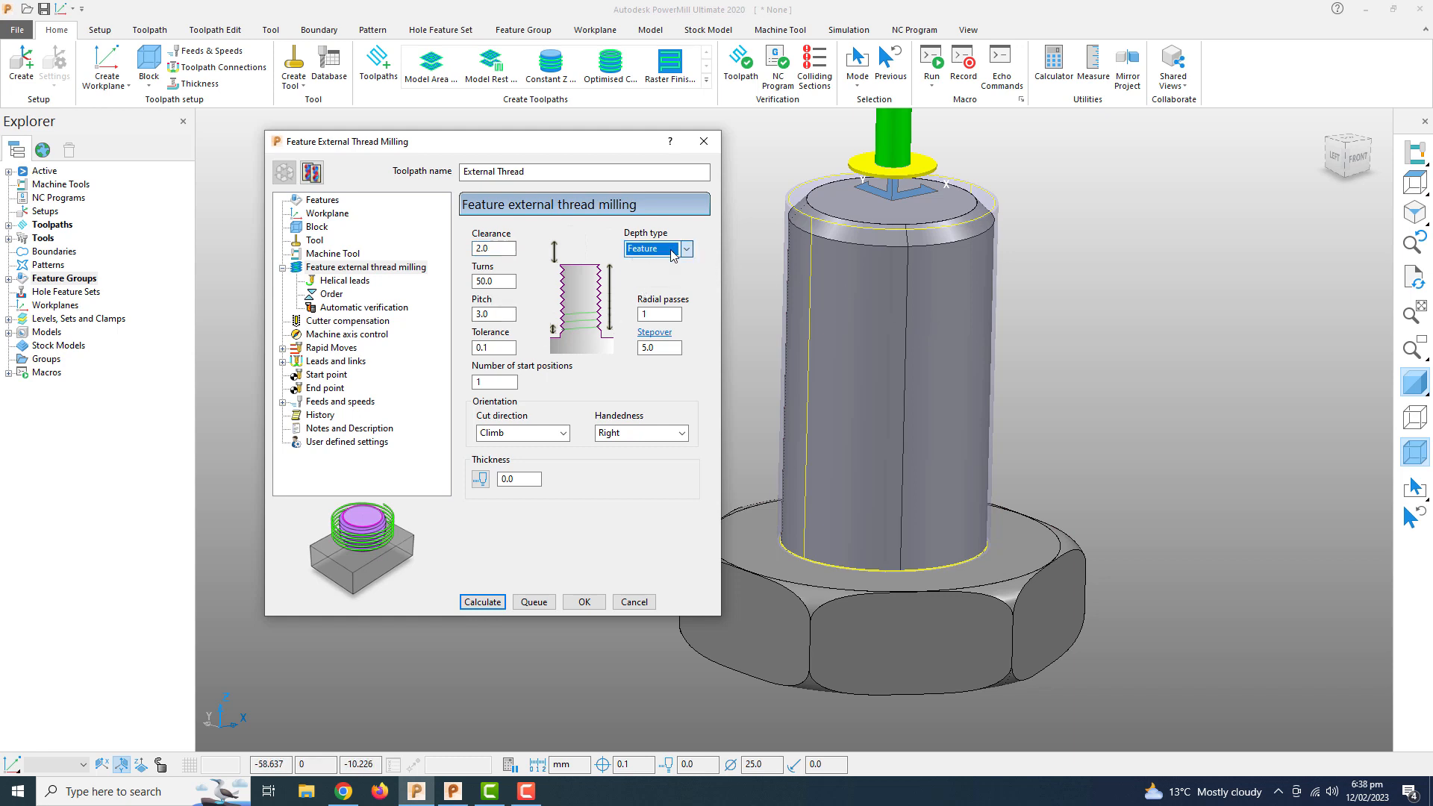
- Try a user-defined thread depth of 50 mm, and return the depth type to Feature
left_click(666, 255)
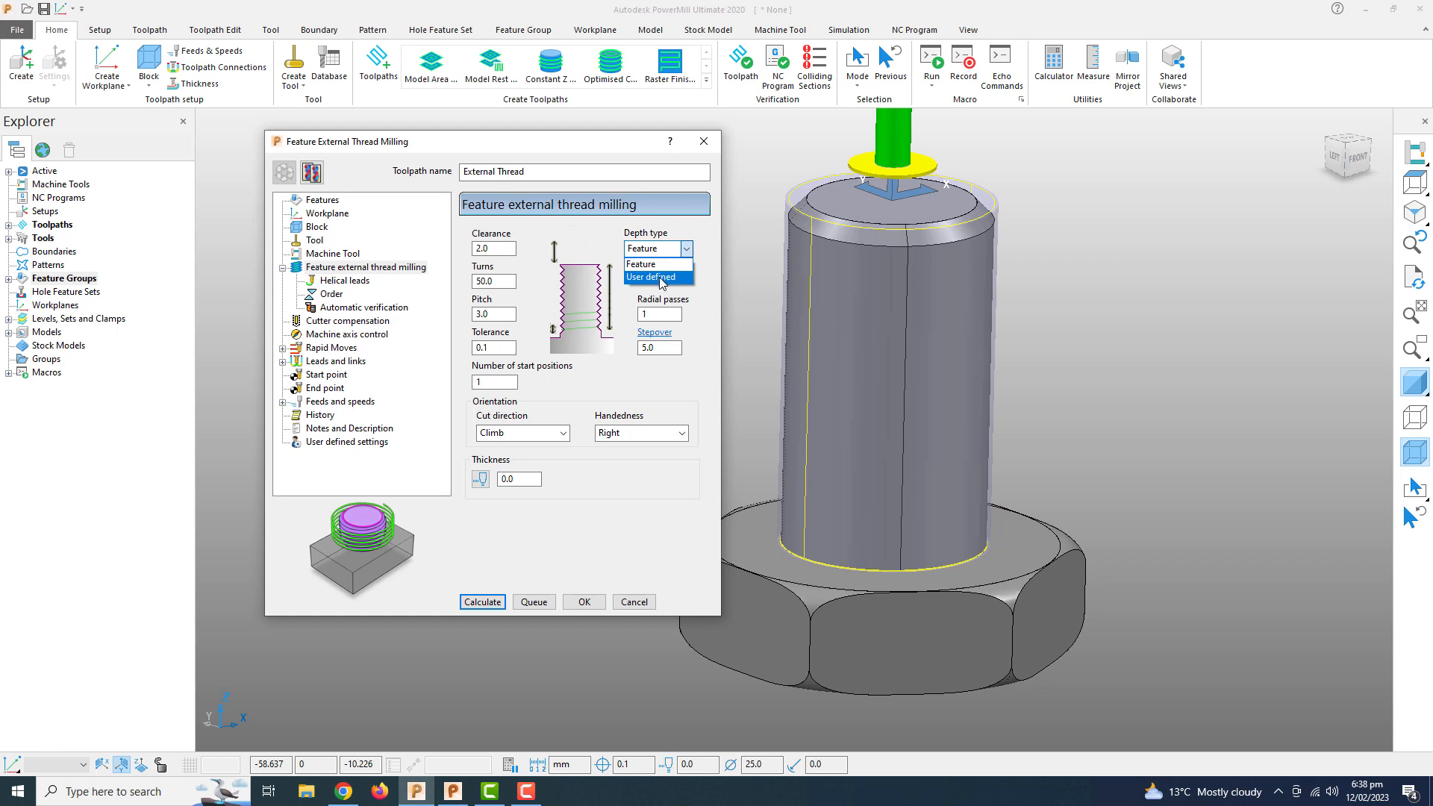
left_click(659, 267)
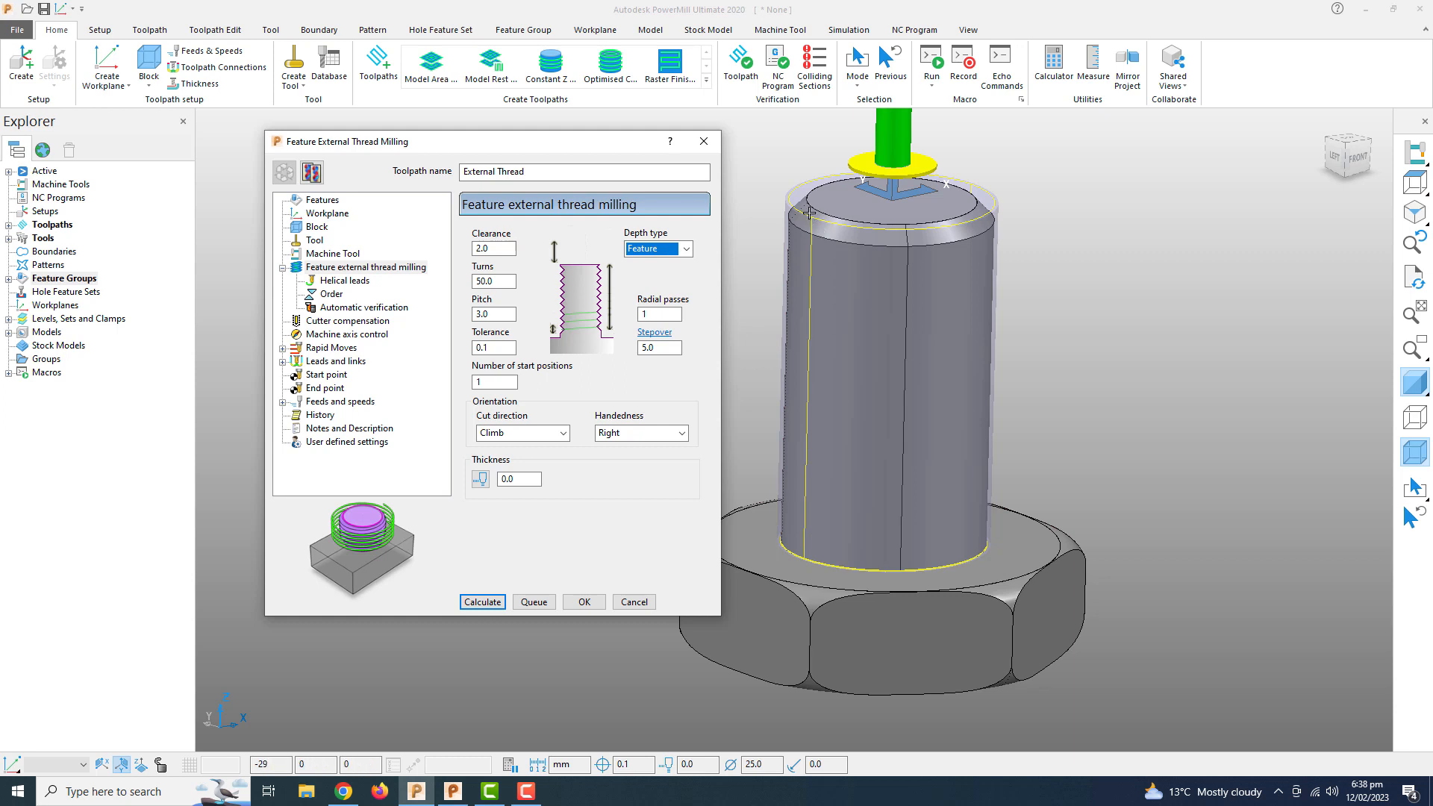
left_click(675, 248)
left_click(662, 281)
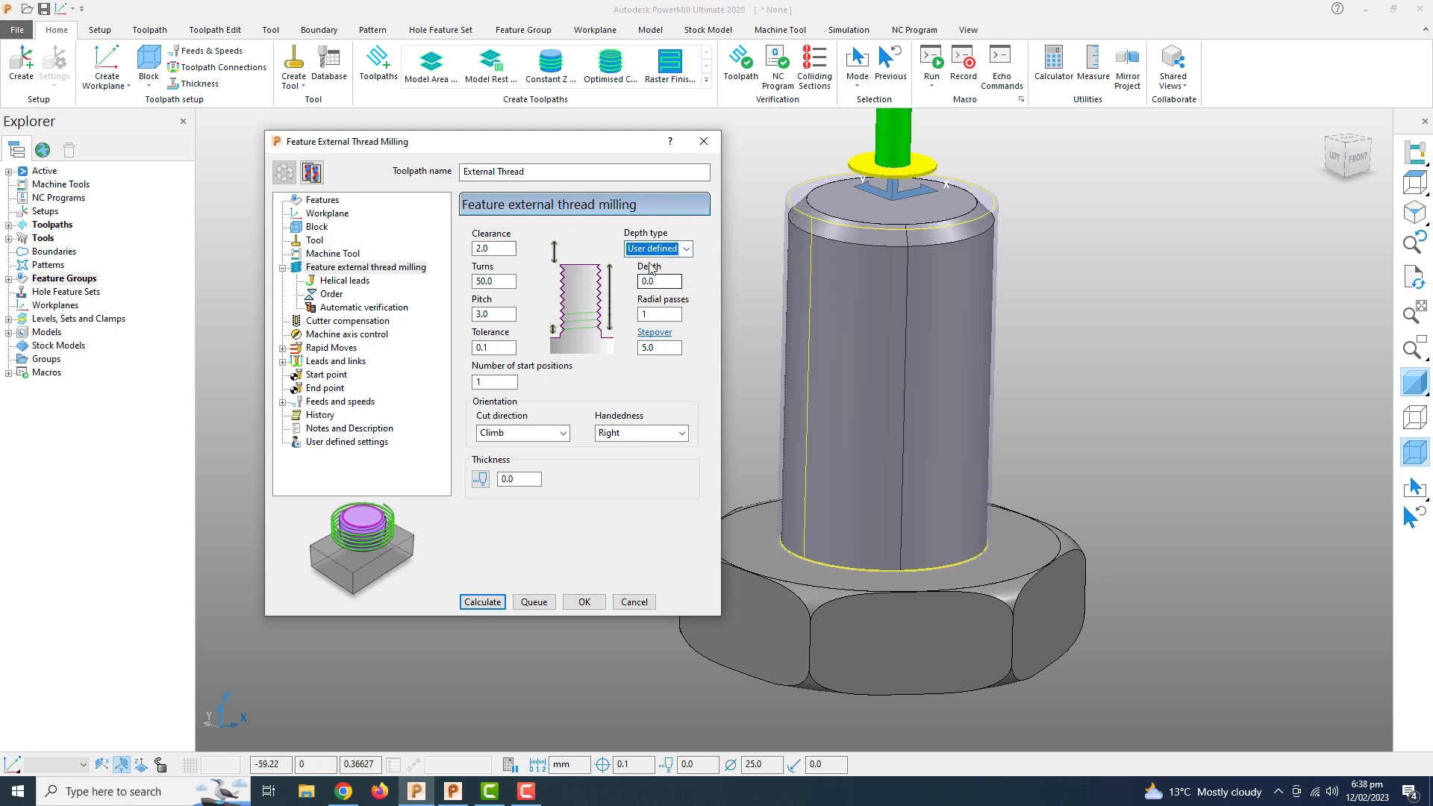
double_click(661, 280)
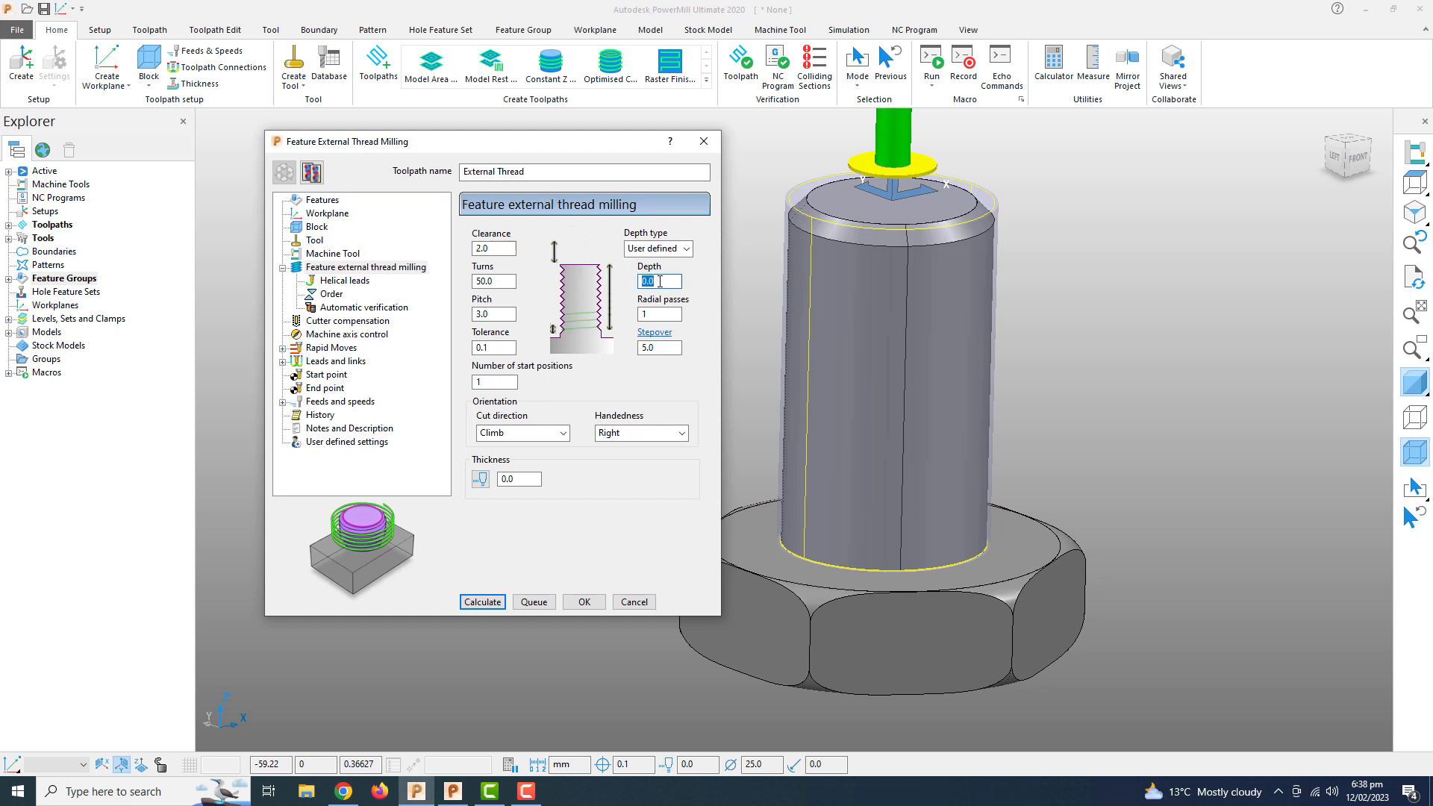
type("50")
key("Return")
left_click(677, 249)
left_click(650, 271)
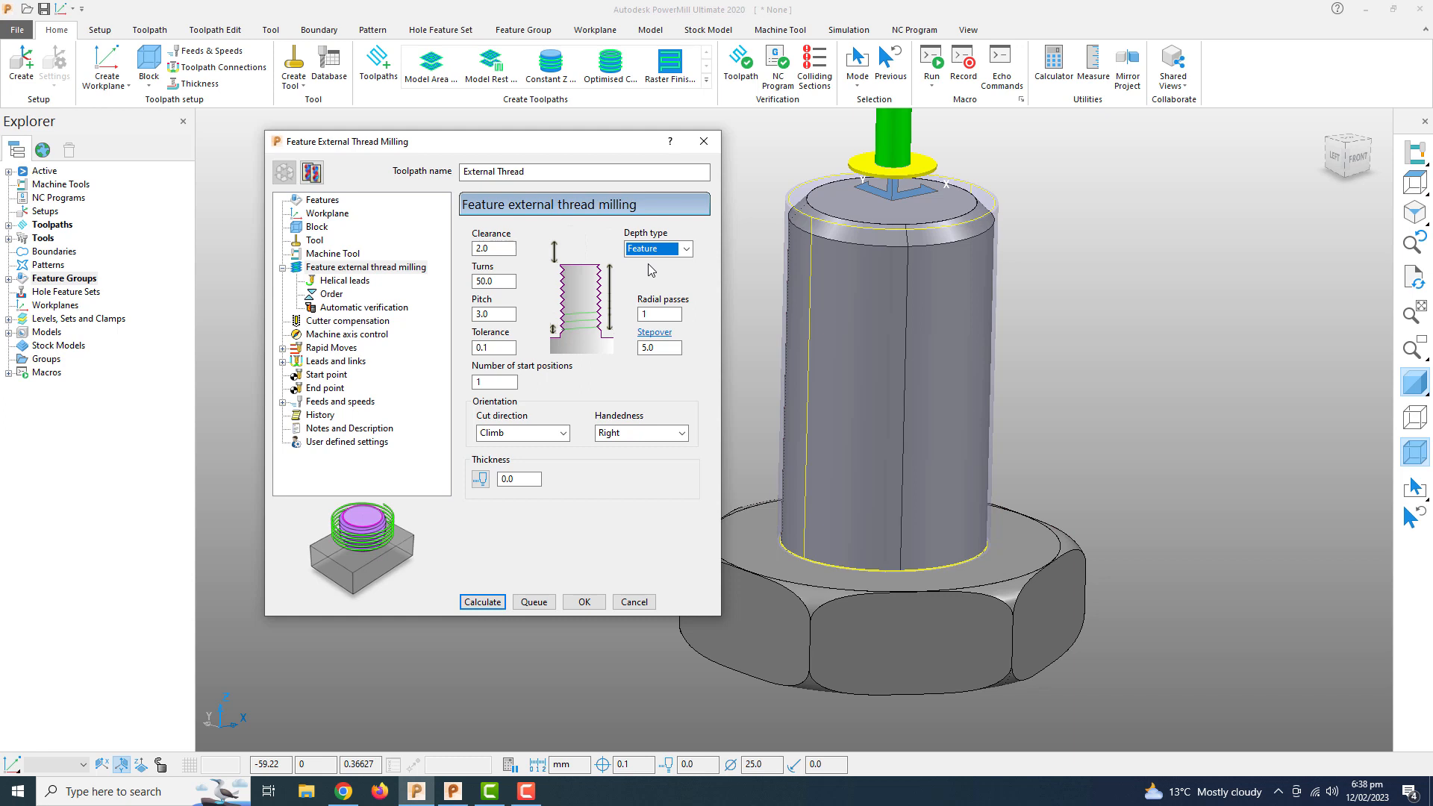
- Set the number of helix turns to 2 for the external thread
double_click(505, 282)
double_click(500, 312)
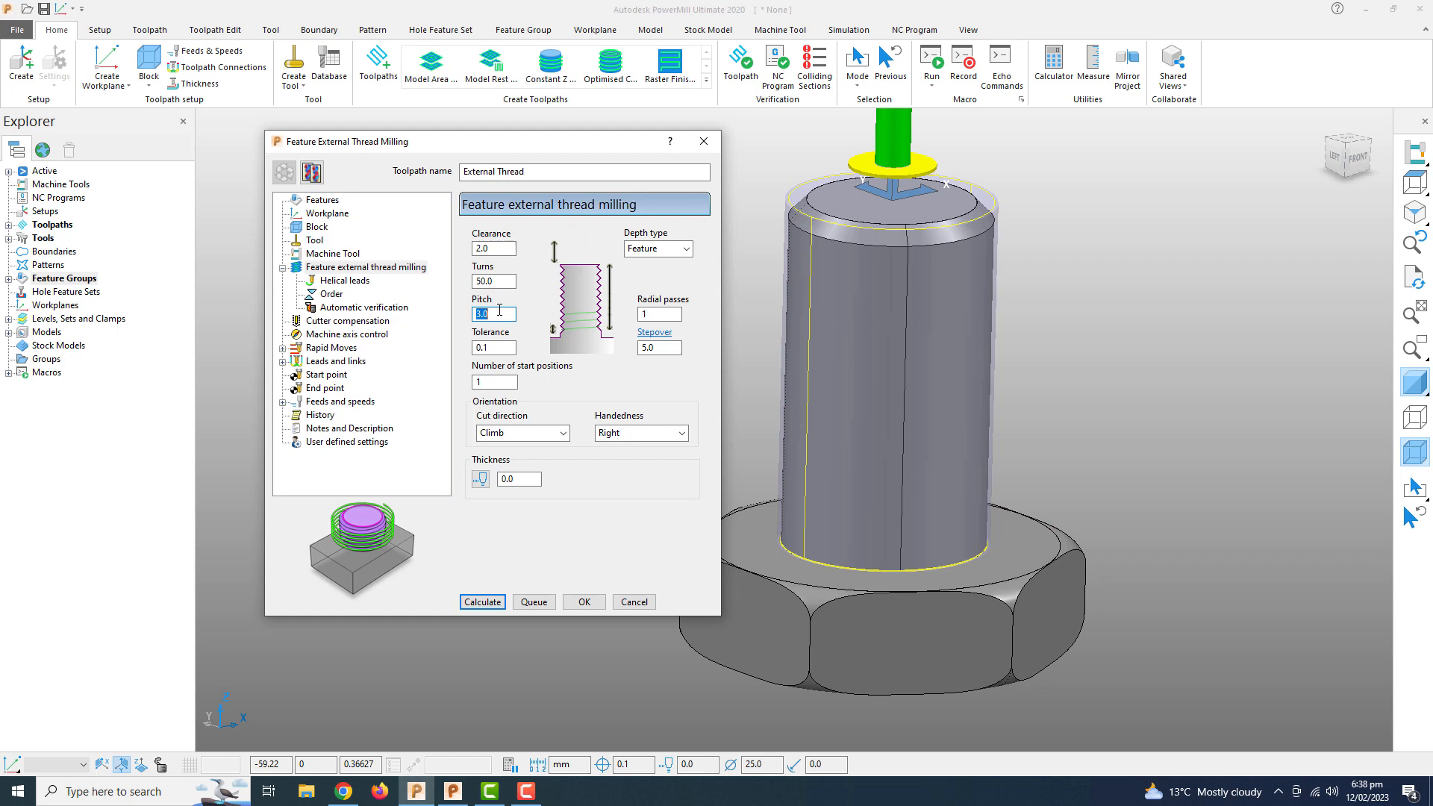
double_click(504, 282)
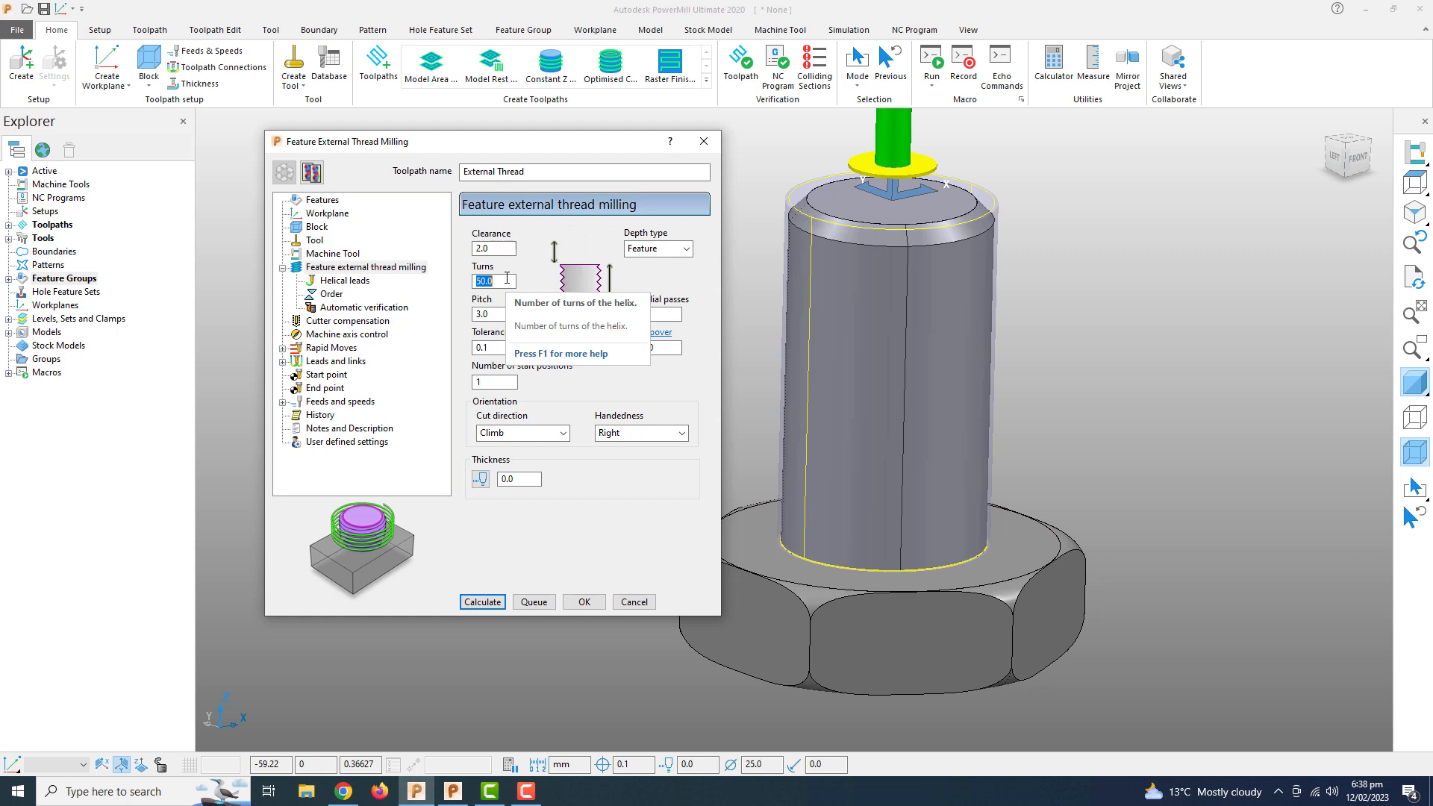
type("2")
key("Return")
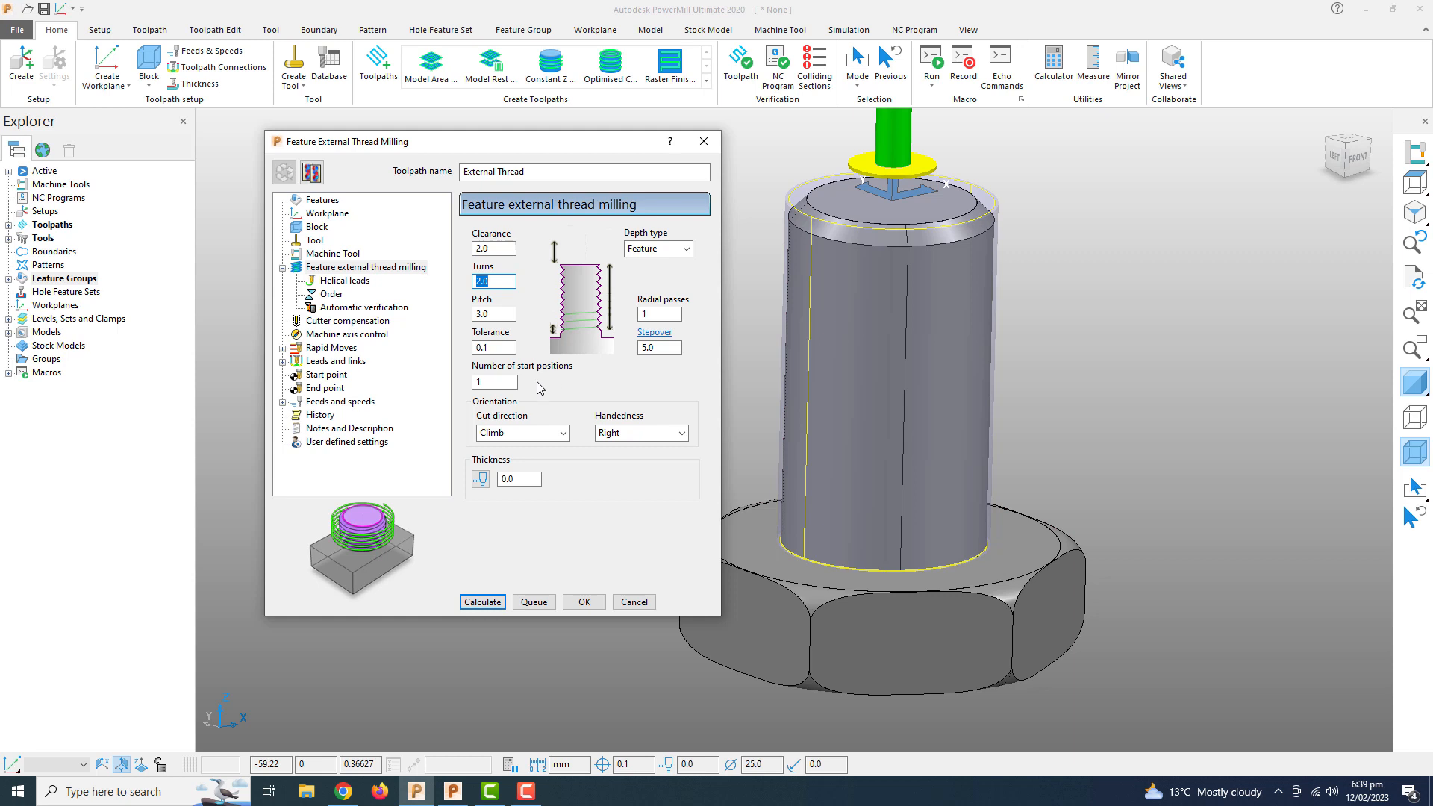
- Keep the thread's cut direction as Climb and its handedness as Right
left_click(511, 383)
left_click(541, 437)
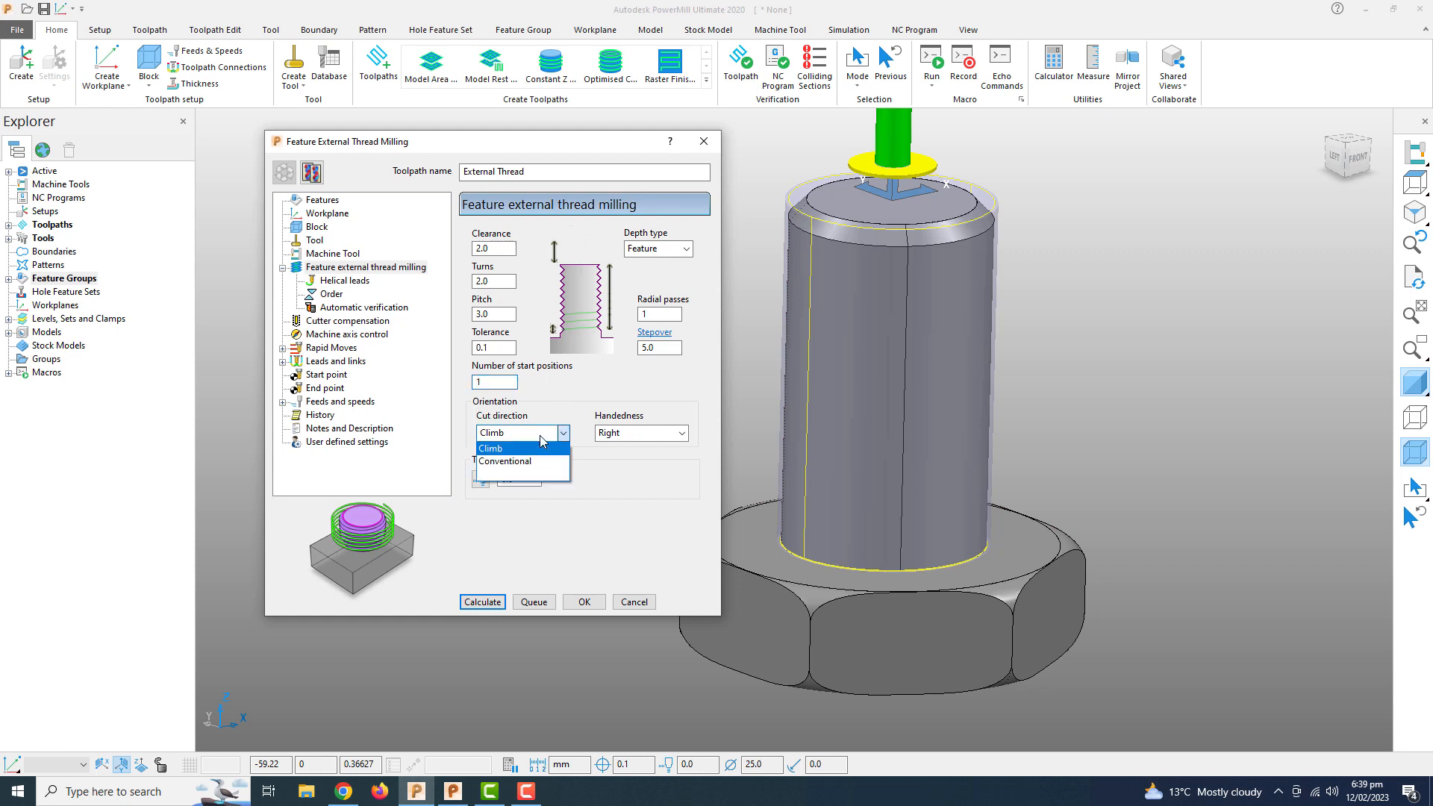
left_click(531, 446)
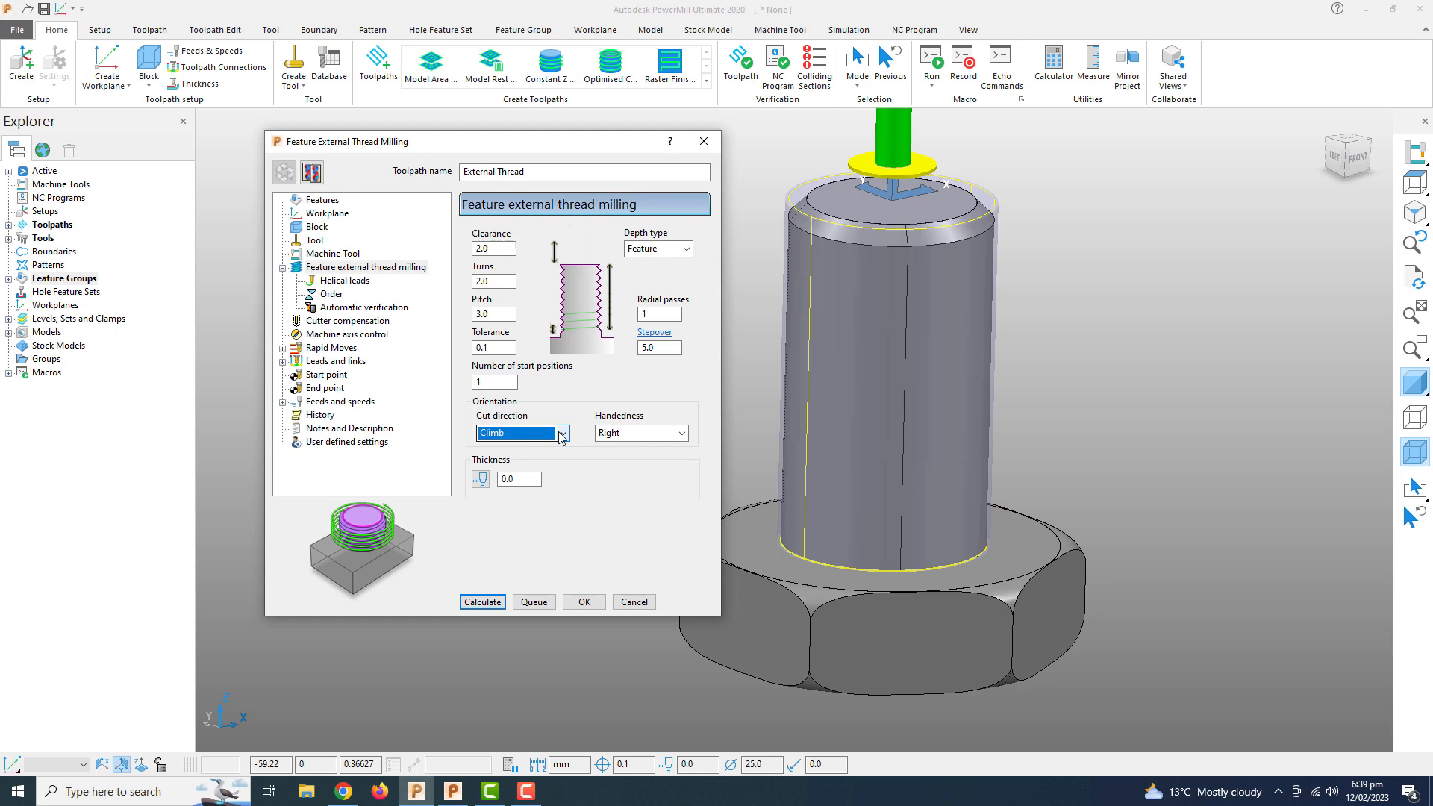
left_click(634, 434)
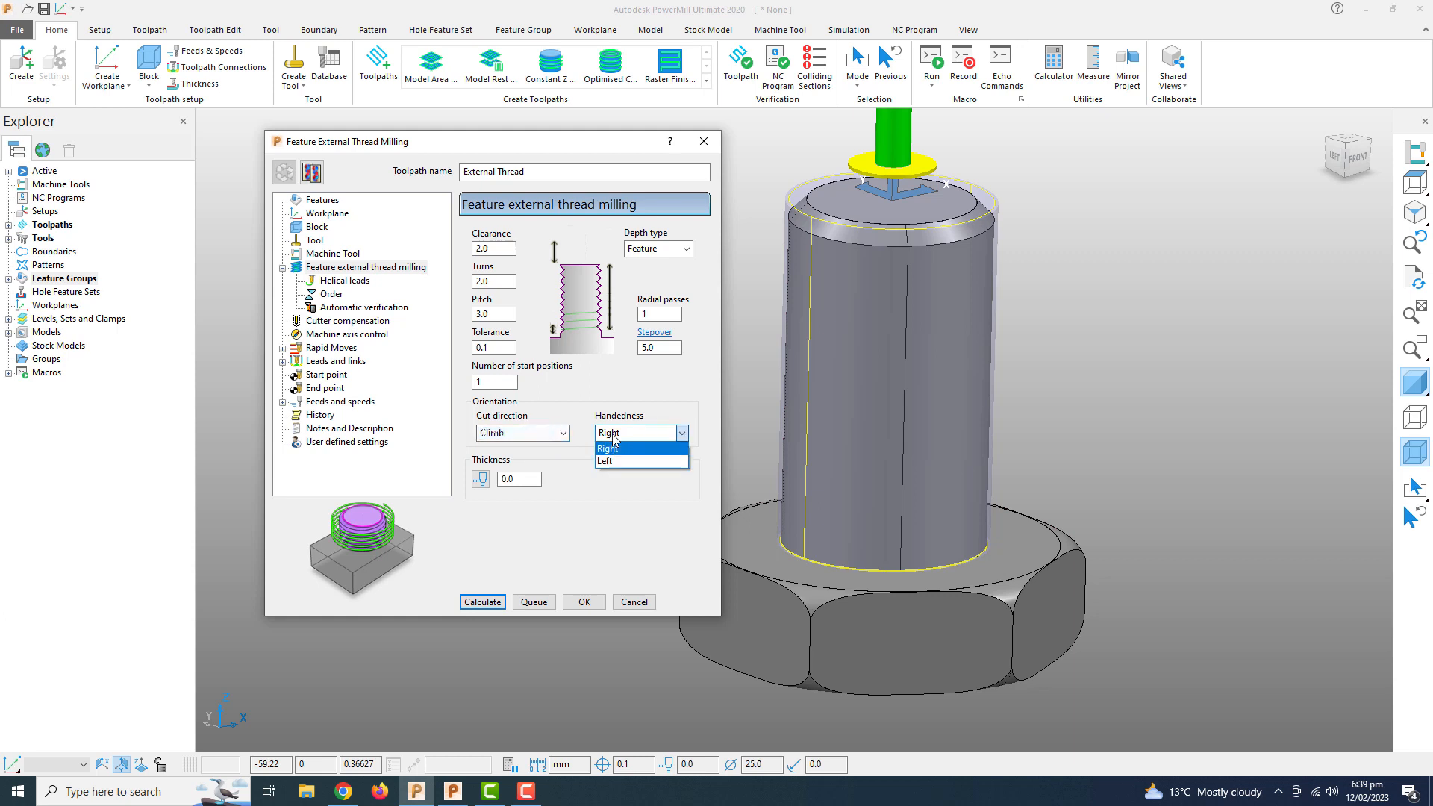
left_click(618, 446)
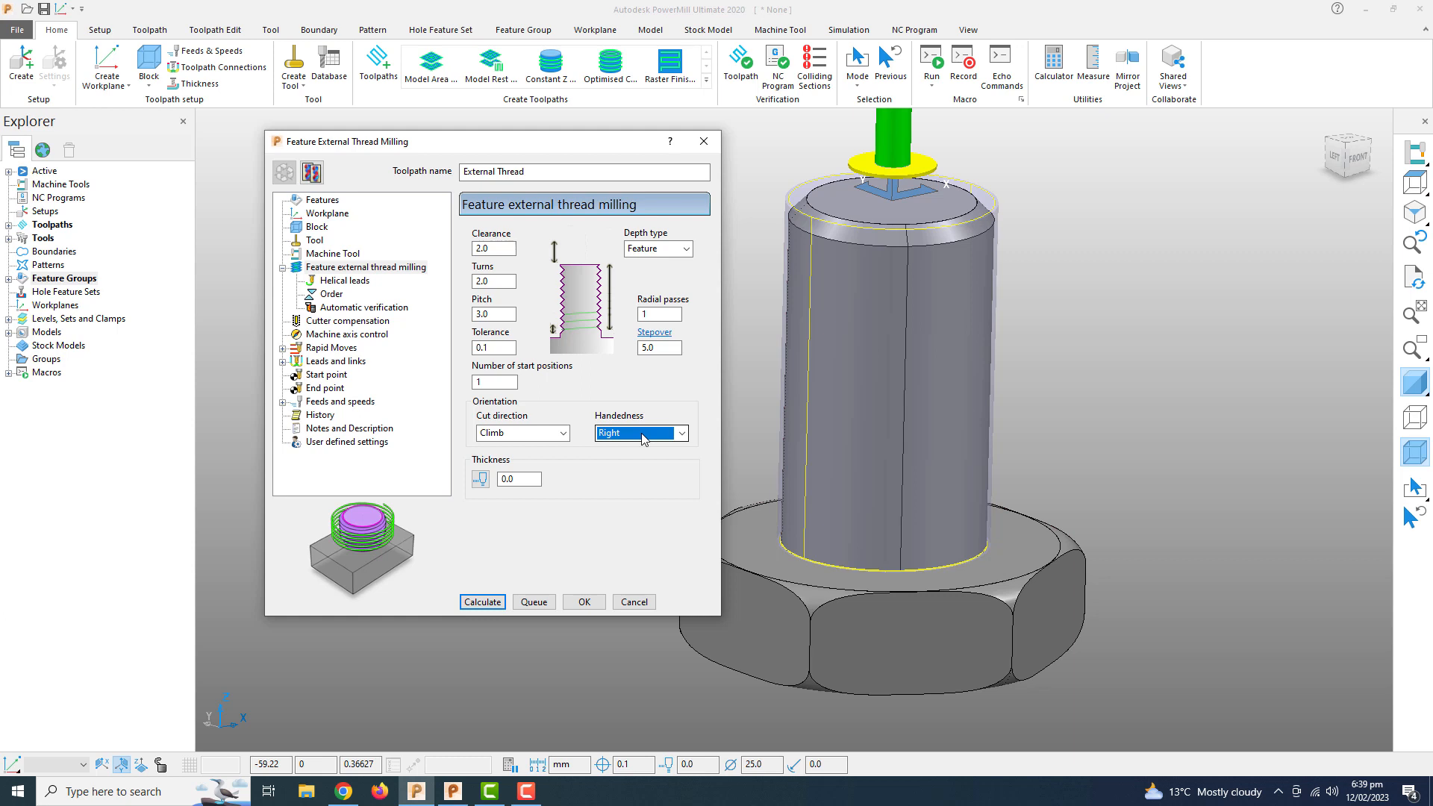
- Try left handedness for the thread, and return it to Right
left_click(643, 438)
left_click(646, 461)
left_click(657, 434)
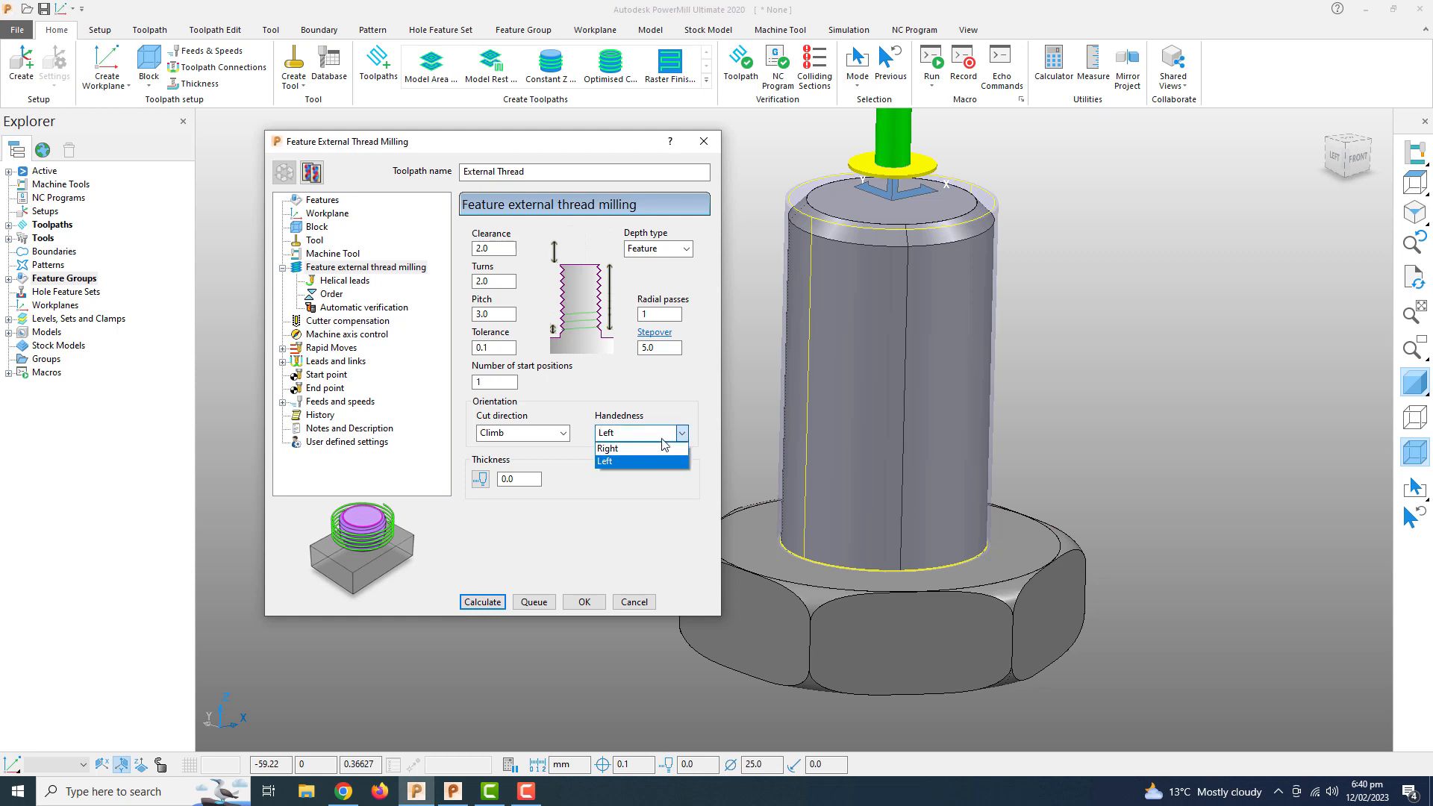
left_click(666, 453)
key("Up")
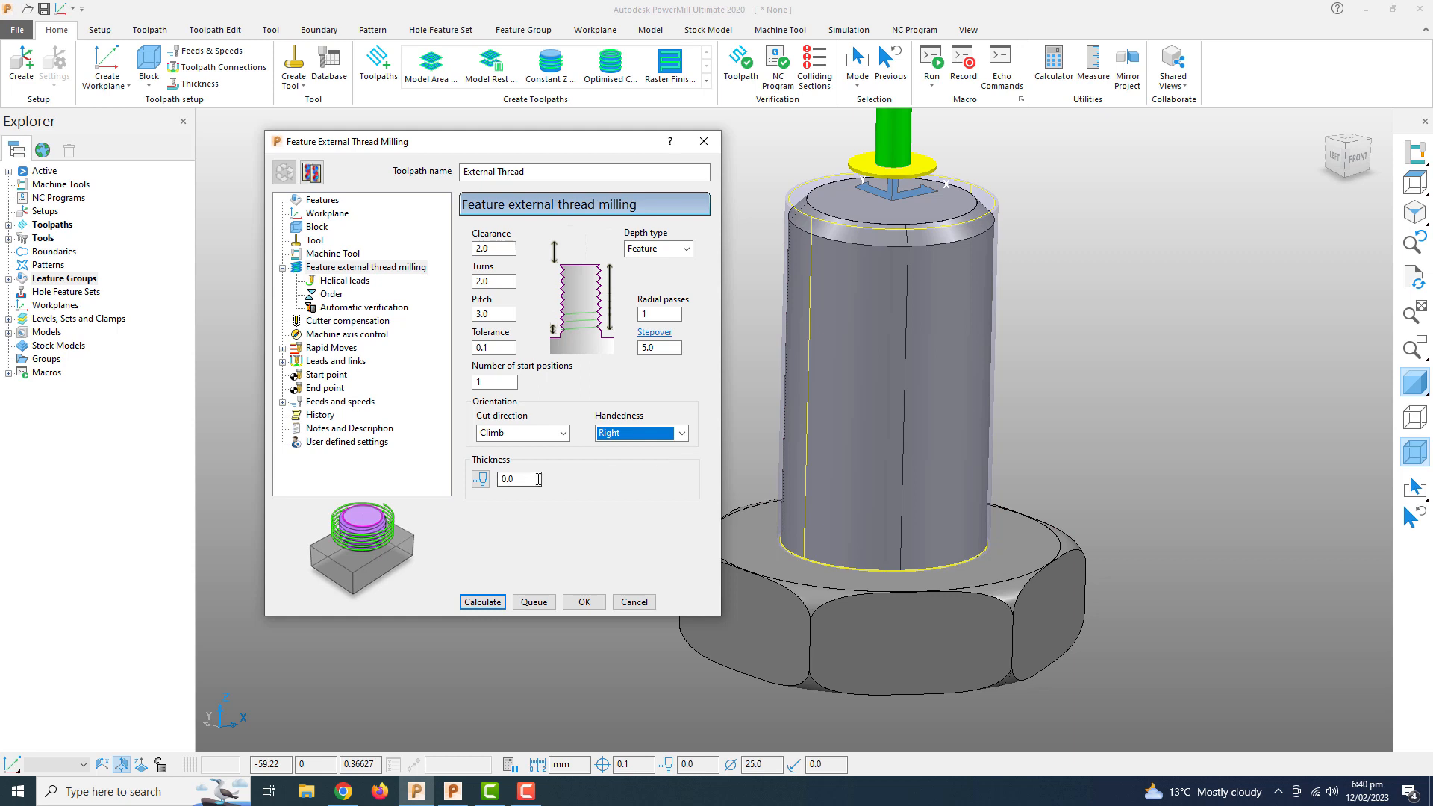
- Check the helical leads settings and calculate the External Thread toolpath
left_click(332, 282)
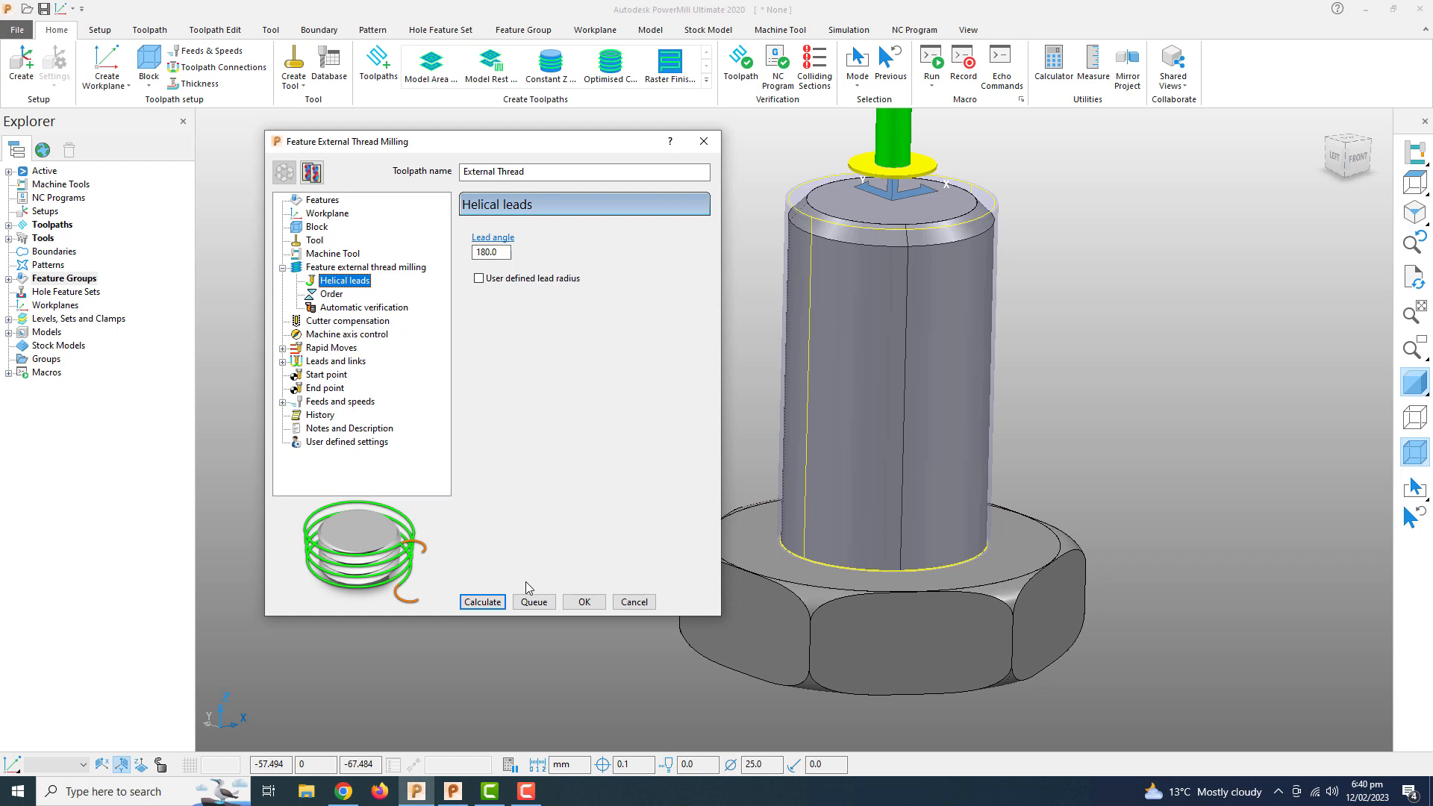
left_click(489, 604)
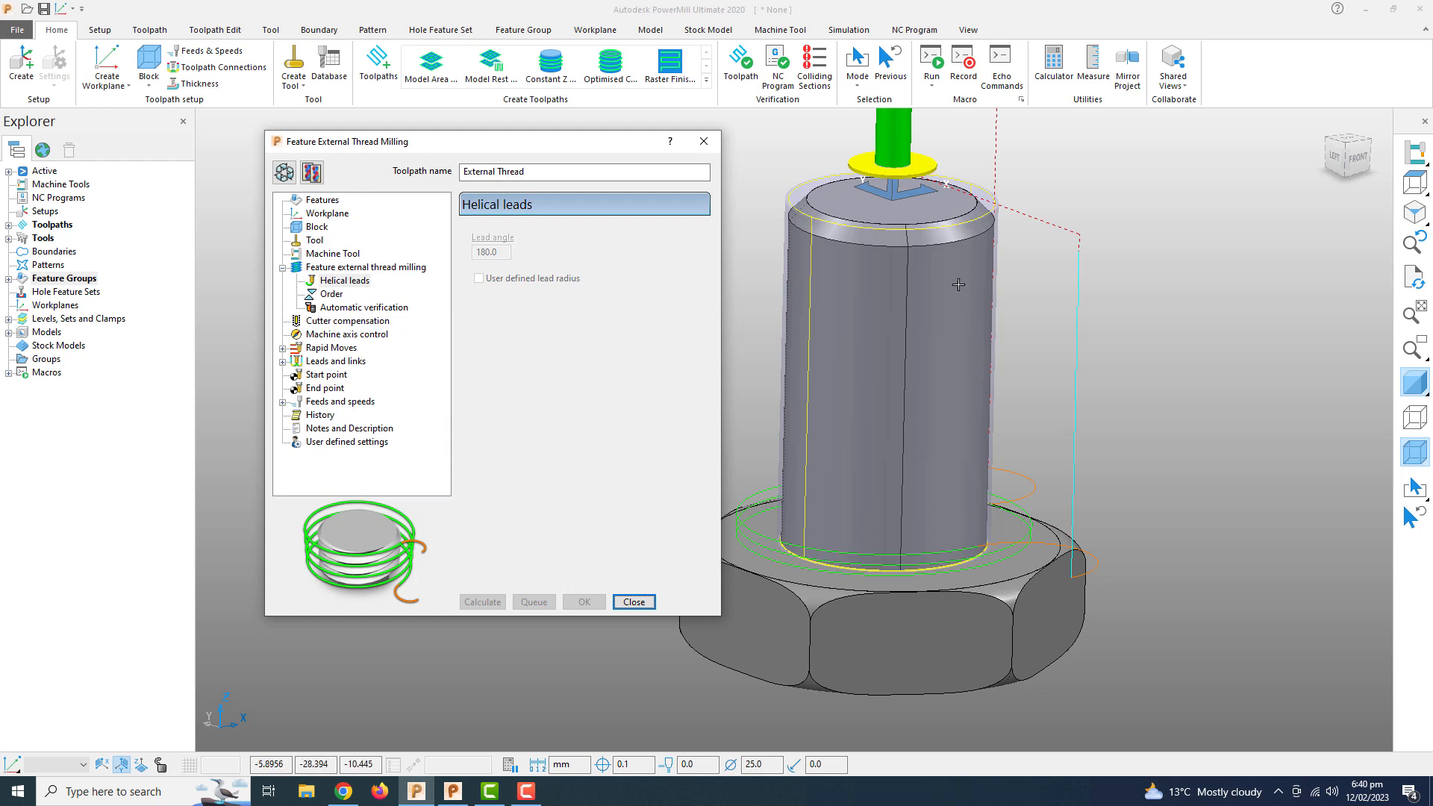
middle_click_drag(1029, 476, 1033, 493)
- Reopen the External Thread toolpath for editing, set the helix turns to 50 and recalculate it
left_click(338, 267)
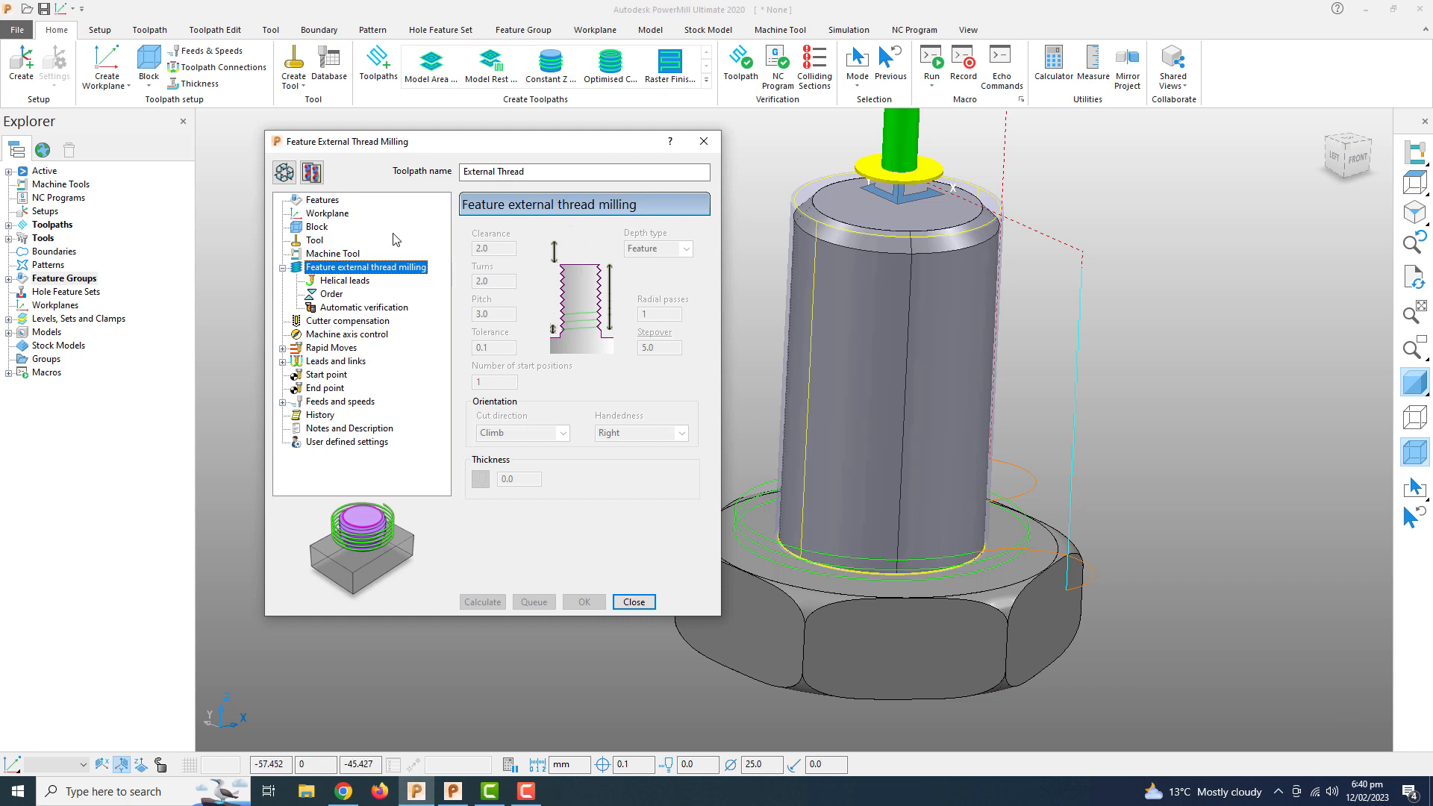
left_click(284, 172)
double_click(498, 283)
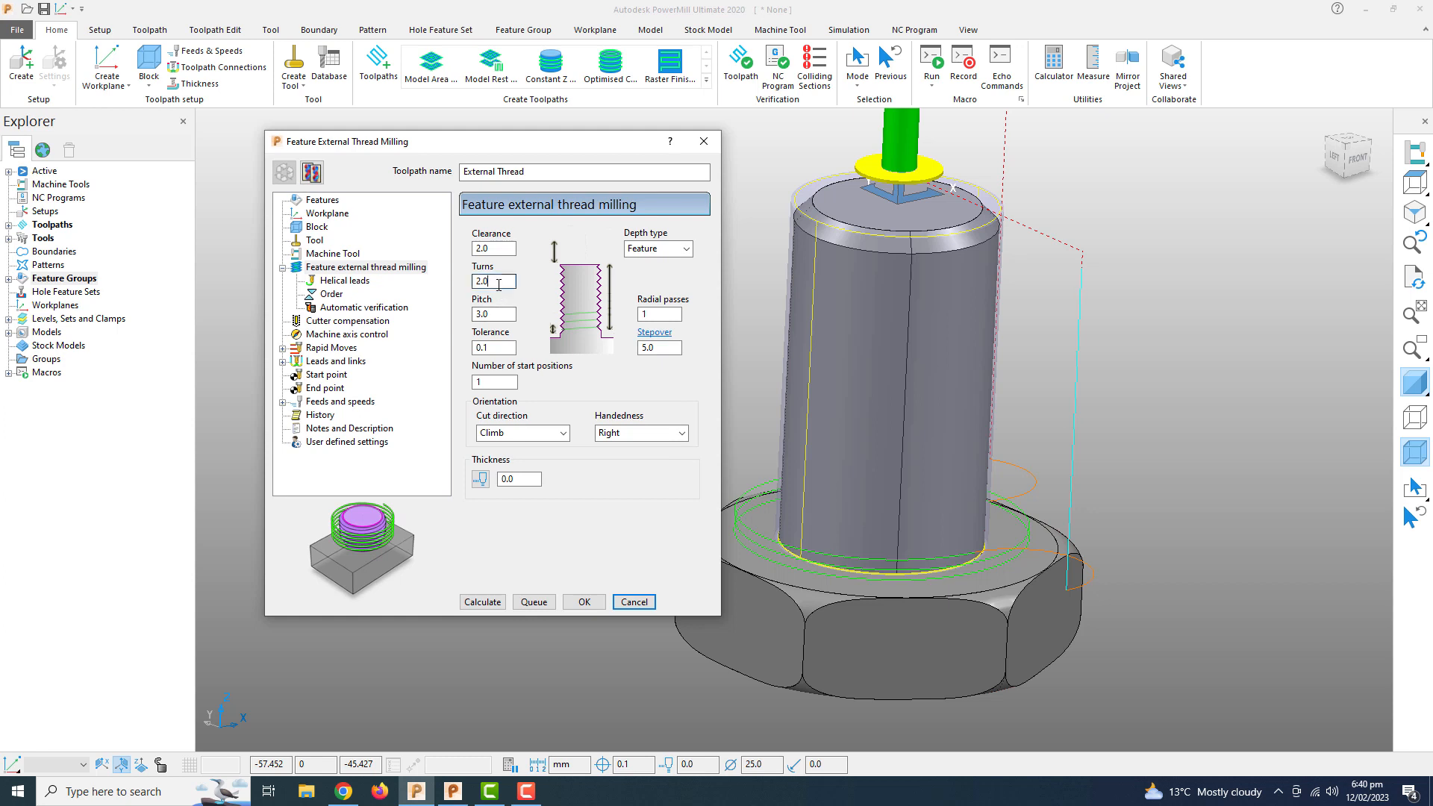
type("50.0")
left_click(498, 600)
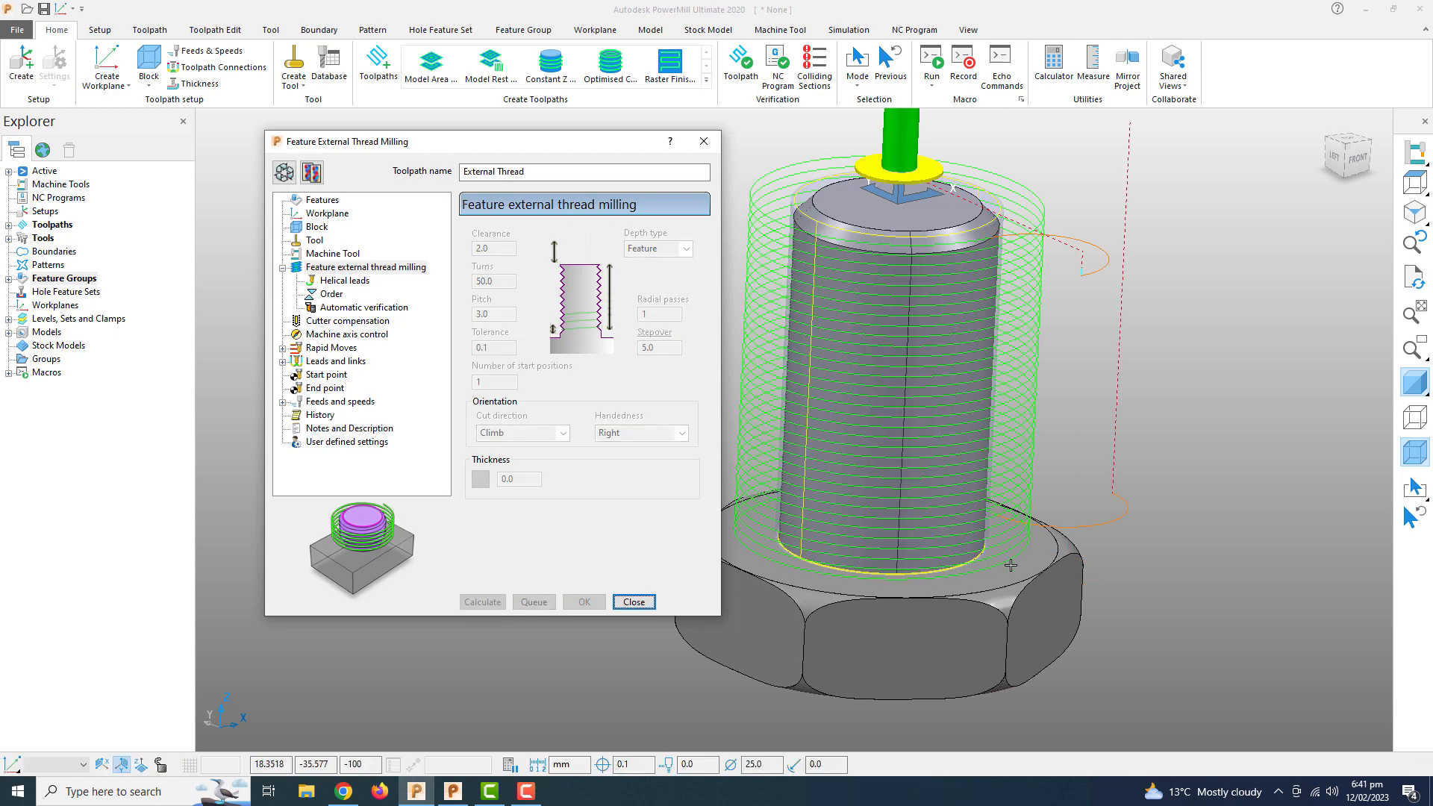
middle_click_drag(1014, 267, 946, 374)
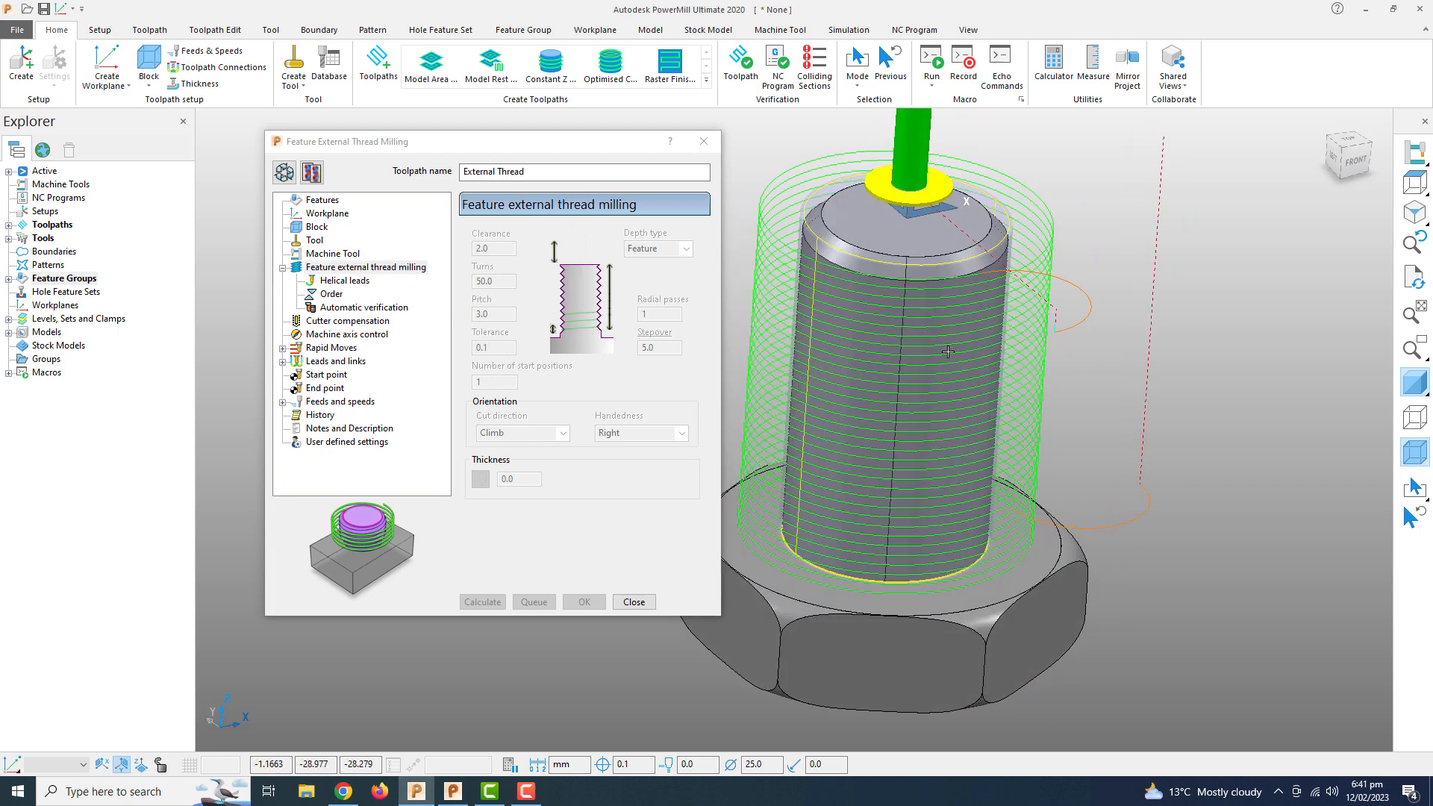
mouse_move(973, 343)
middle_mouse_down()
mouse_move(956, 355)
mouse_move(986, 337)
middle_mouse_up()
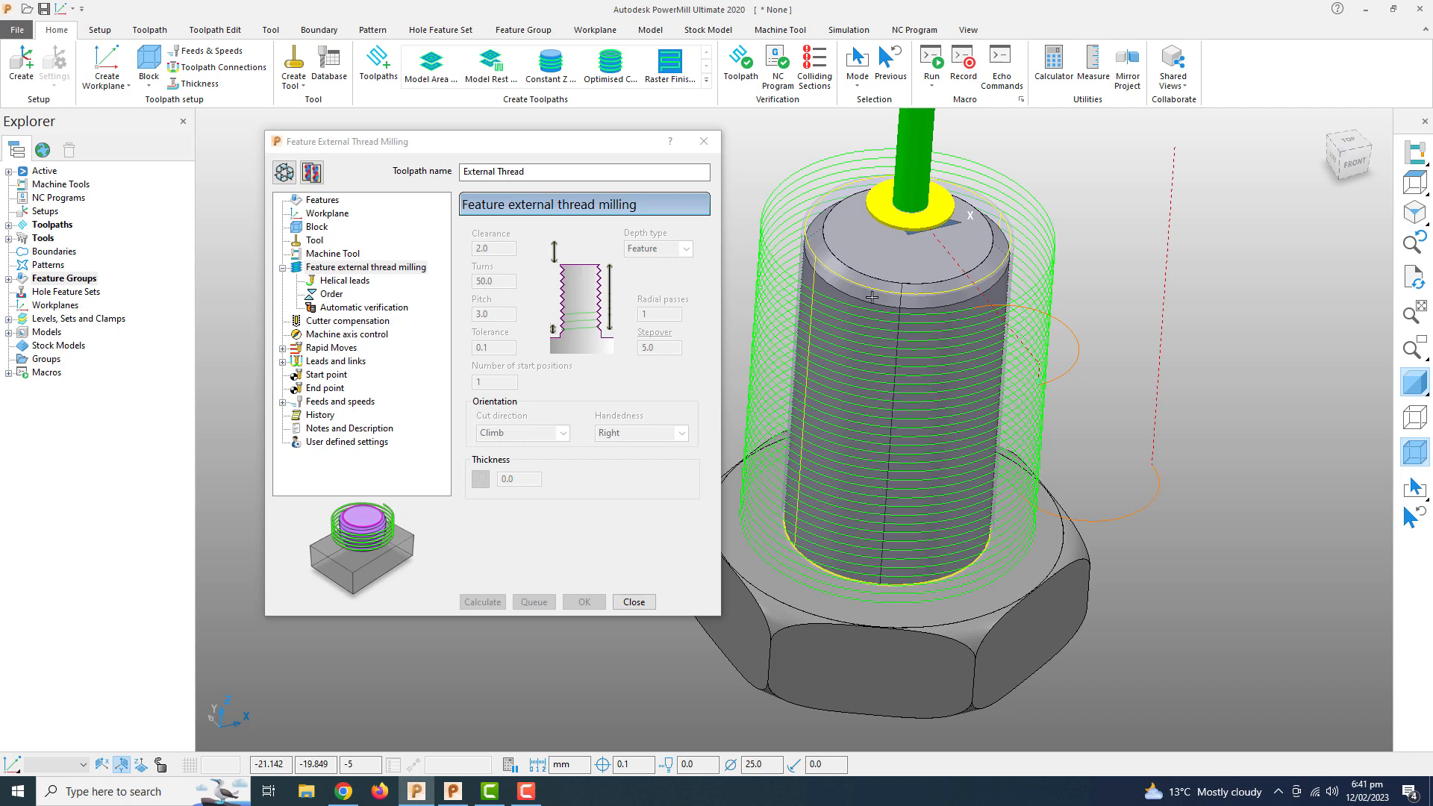
- Recalculate the External Thread toolpath with 3 radial passes and a 1 mm stepover, and close its settings
left_click(284, 172)
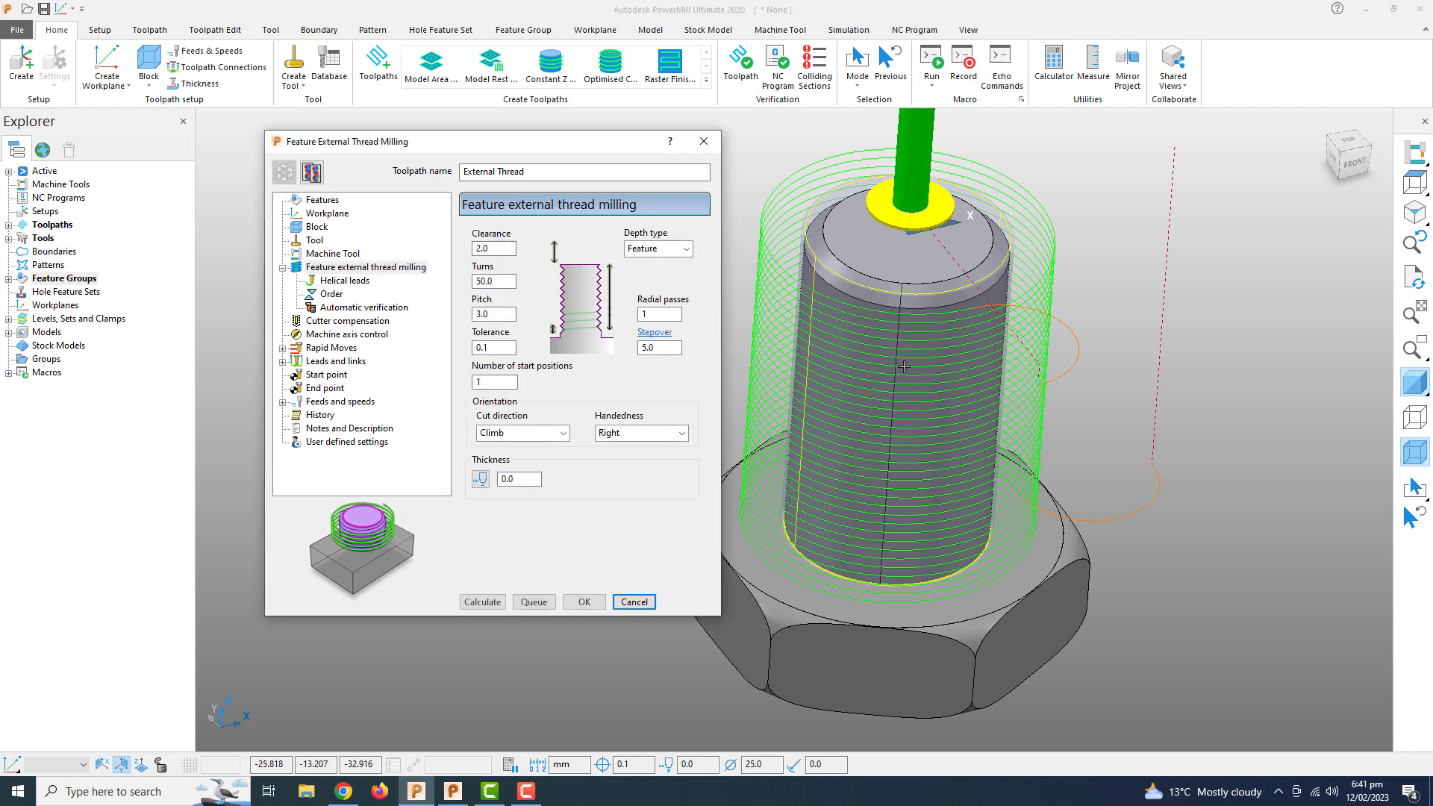
double_click(663, 314)
type("2")
type("3")
key("Return")
double_click(652, 347)
type("1")
key("Return")
left_click(482, 601)
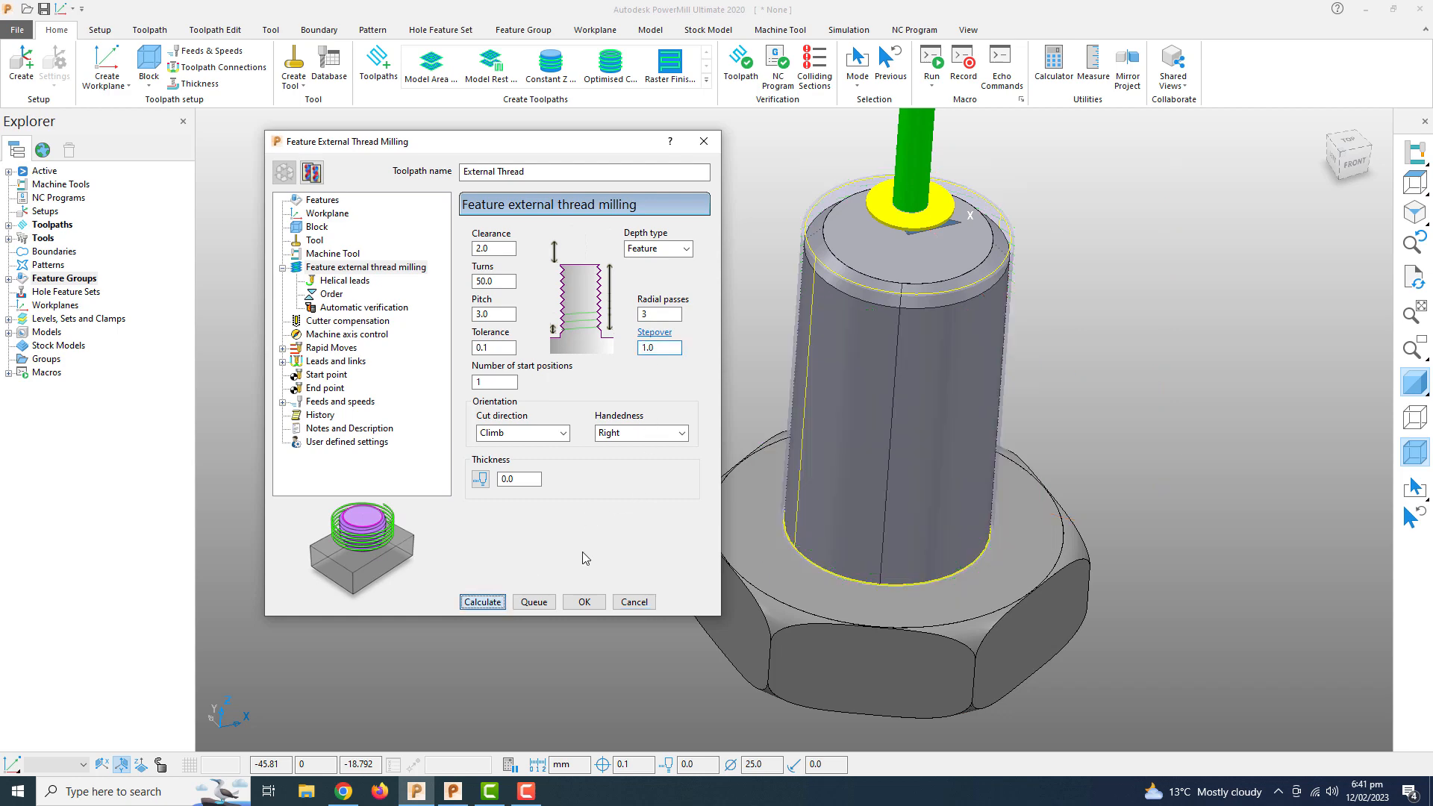
left_click(634, 601)
- Inspect the spacing of the radial passes from the top, and return to an isometric view
left_click(1346, 142)
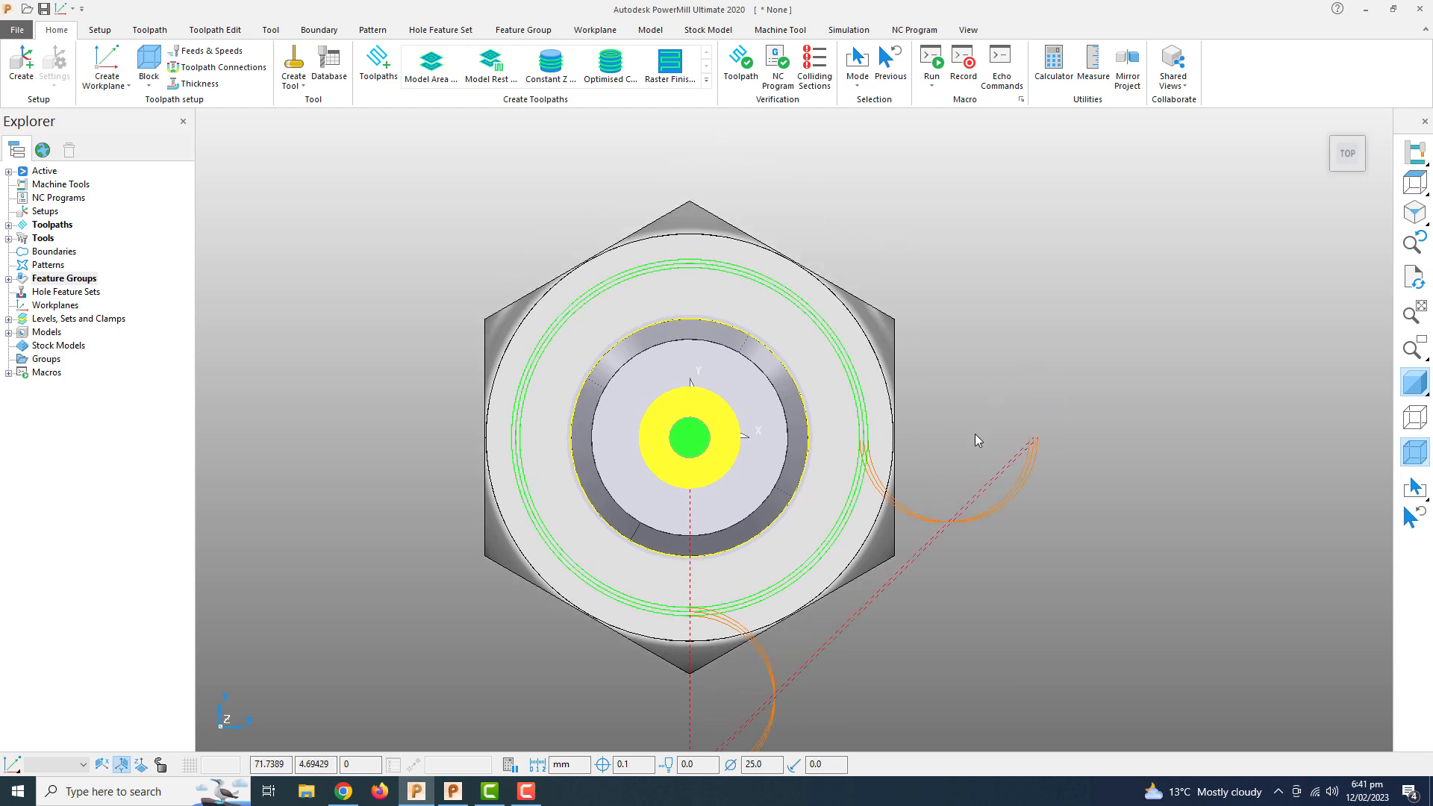
scroll(868, 417, "up", 6)
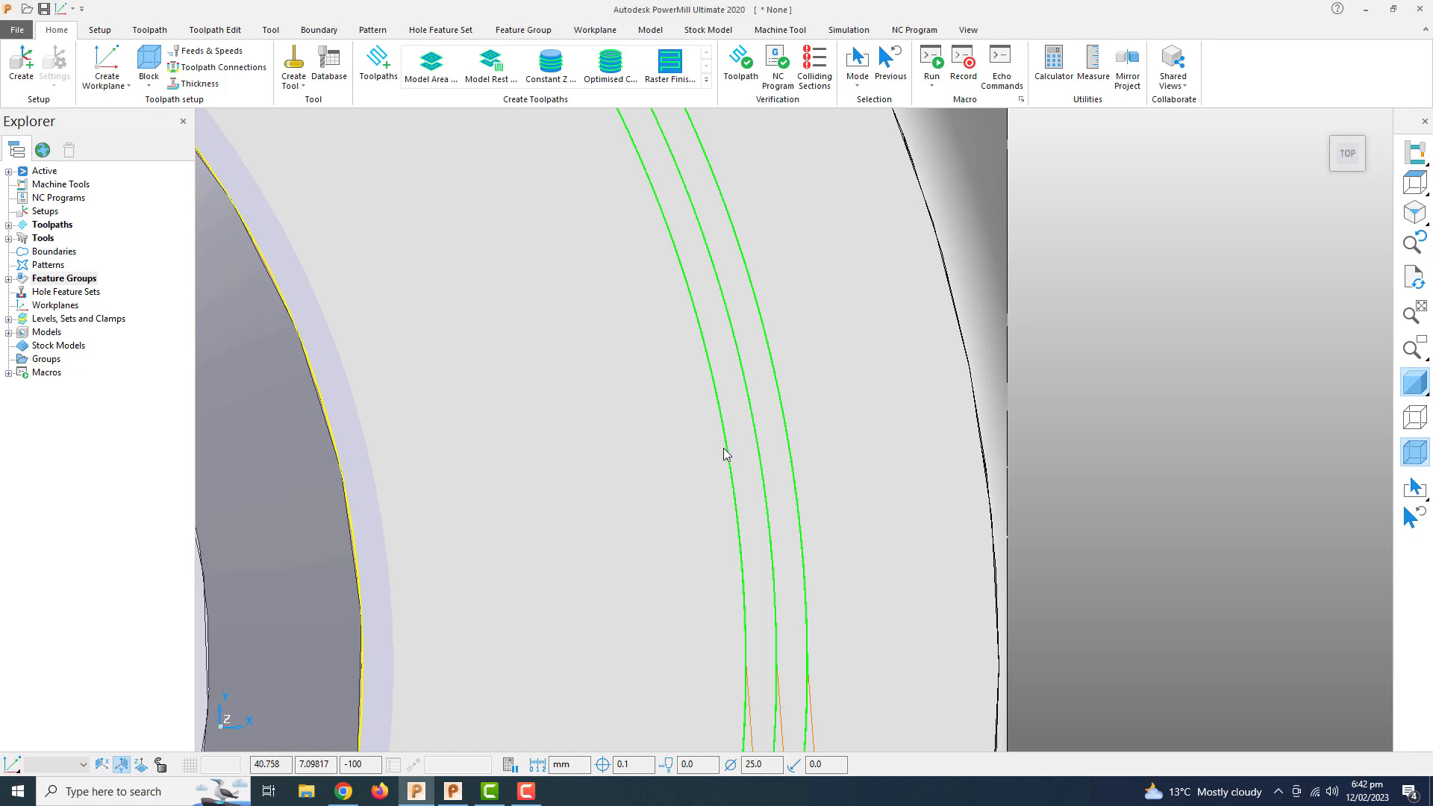
left_click(1414, 213)
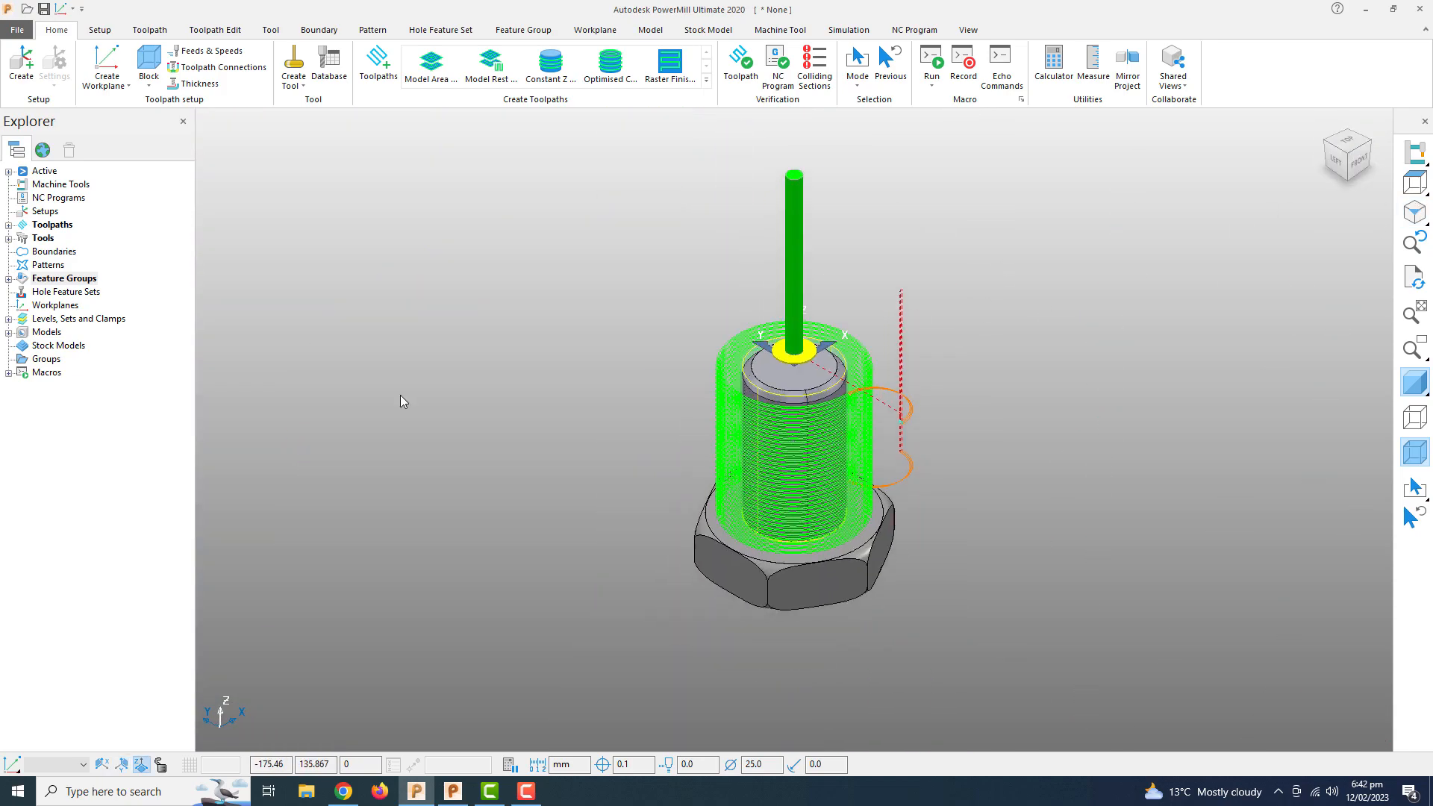
- Simulate the External Thread toolpath from the start at 190 times the feed rate and examine the tool motion
left_click(8, 225)
right_click(88, 237)
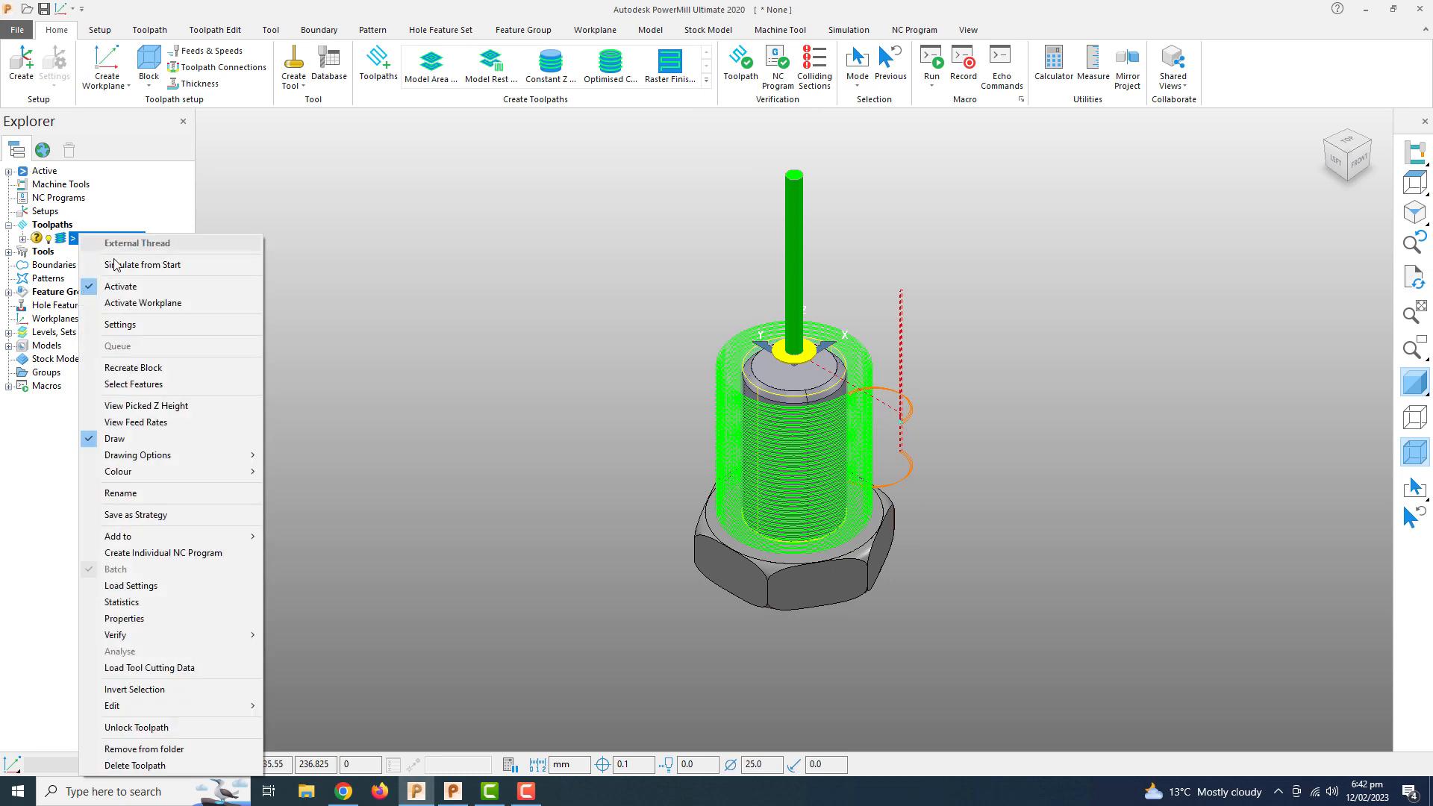
left_click(123, 262)
left_click_drag(409, 65, 460, 65)
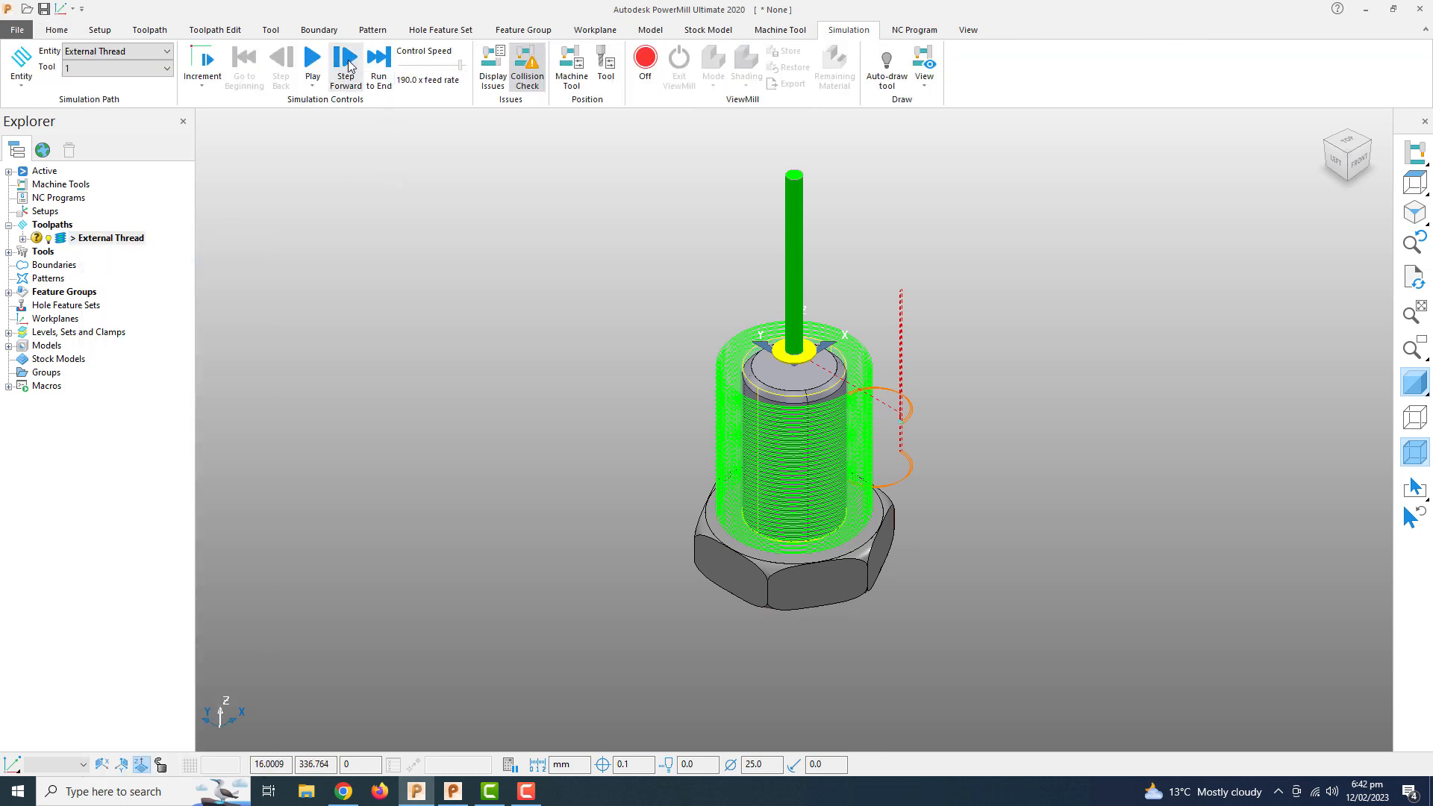
left_click(313, 60)
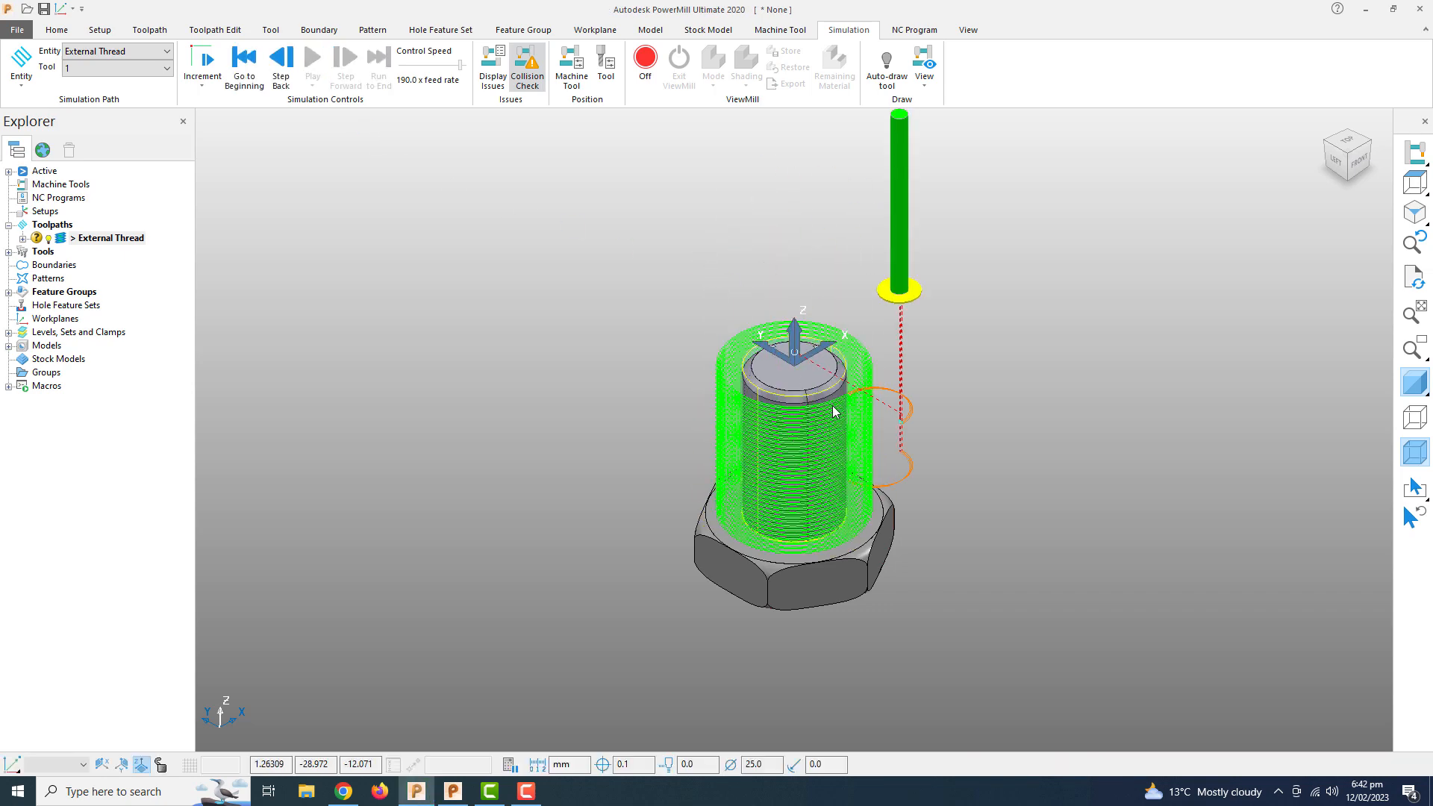
scroll(836, 407, "up", 5)
scroll(817, 359, "down", 5)
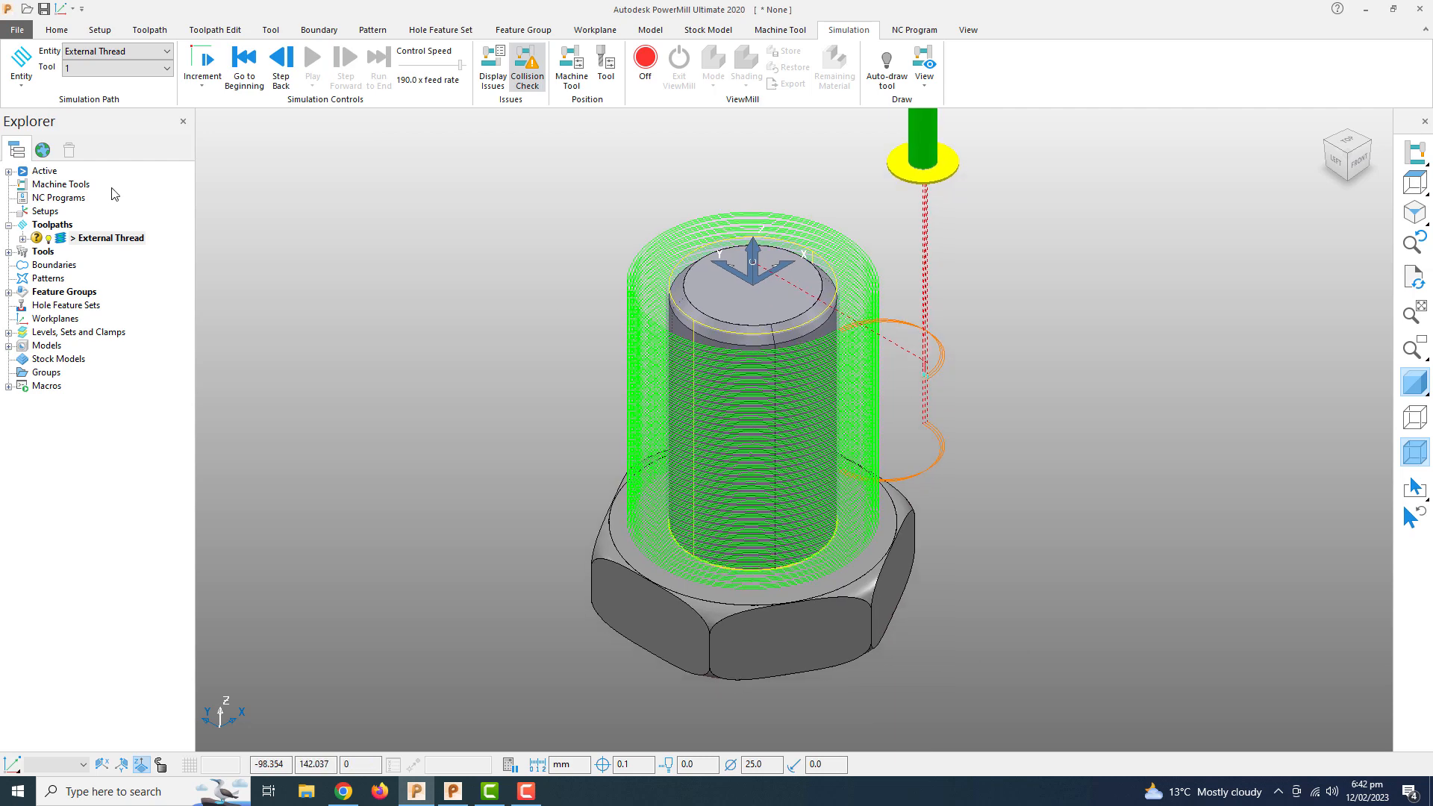
- Reduce the External Thread toolpath to 1 radial pass, recalculate it and close its settings
left_click(87, 239)
right_click(87, 240)
left_click(153, 327)
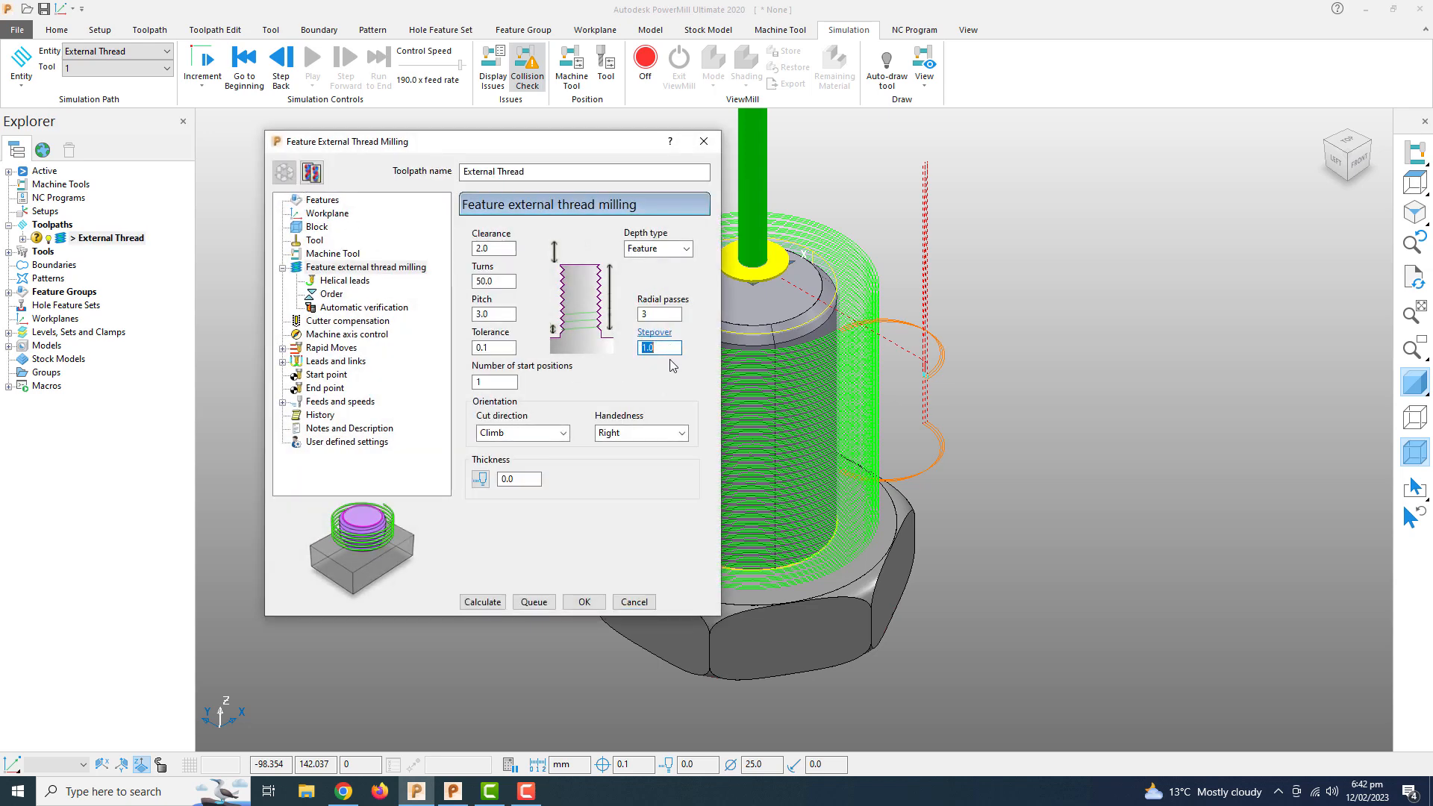
double_click(662, 316)
type("1")
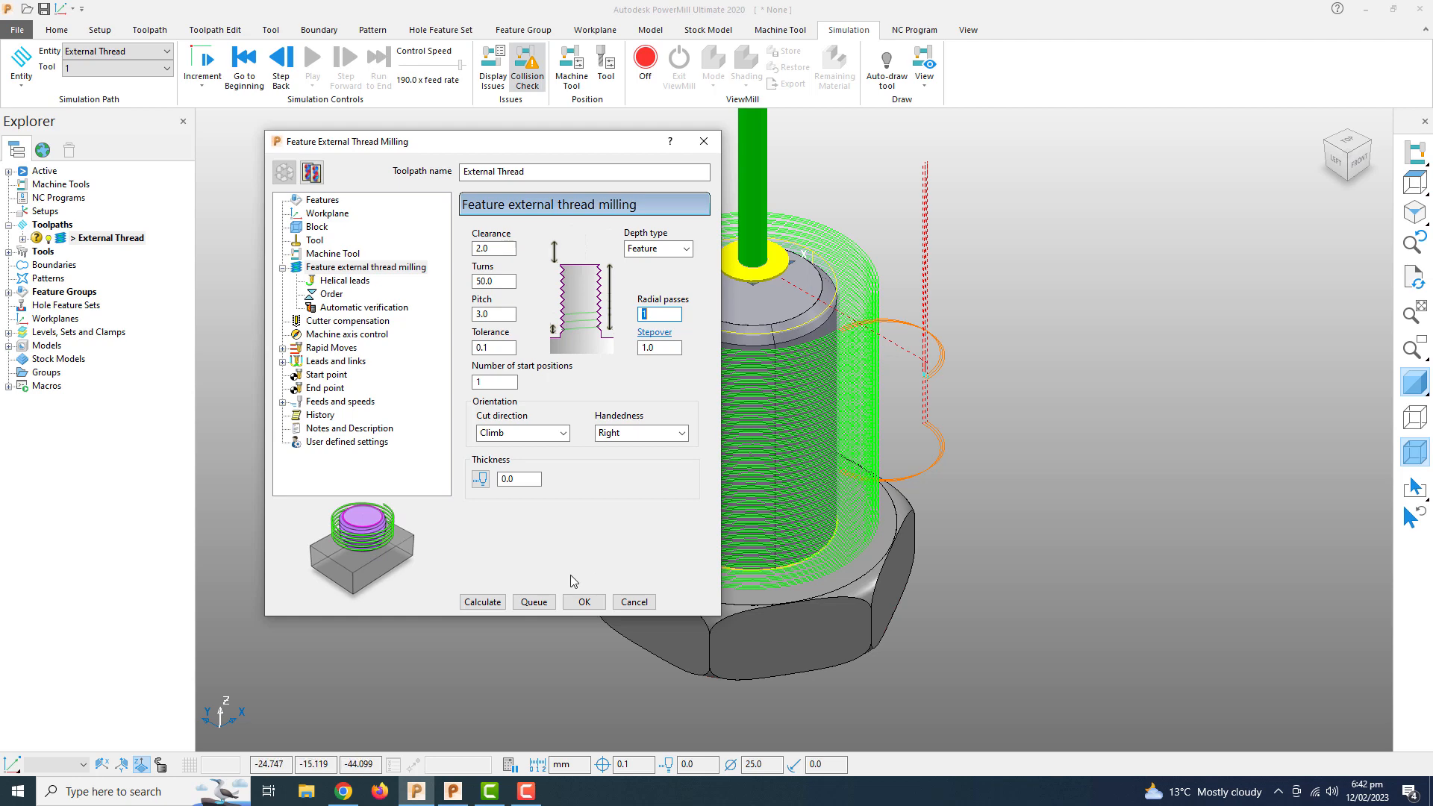
left_click(482, 601)
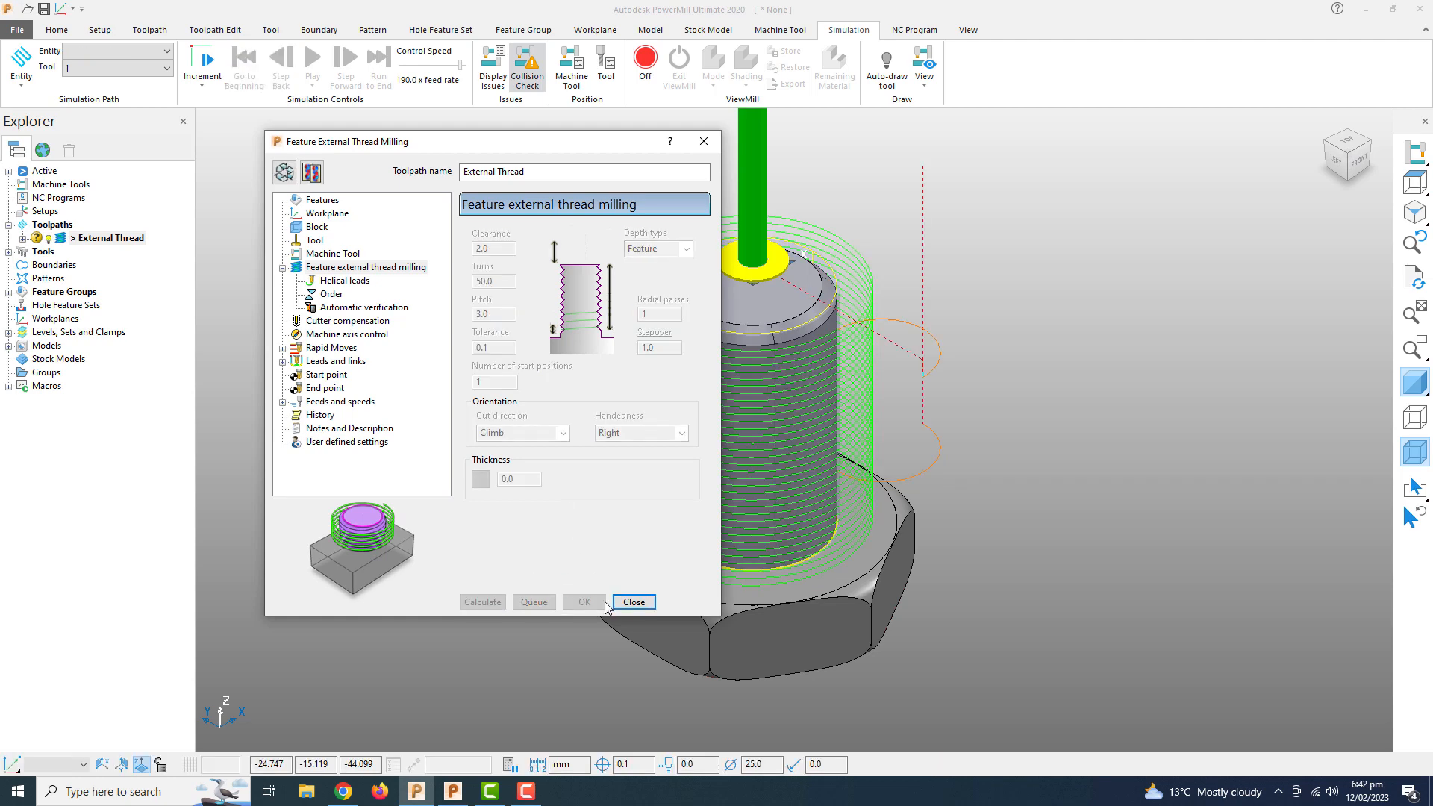
left_click(634, 601)
- Simulate the External Thread toolpath from the start in ViewMill at 43 times the feed rate, with the bolt model hidden
right_click(108, 238)
left_click(111, 264)
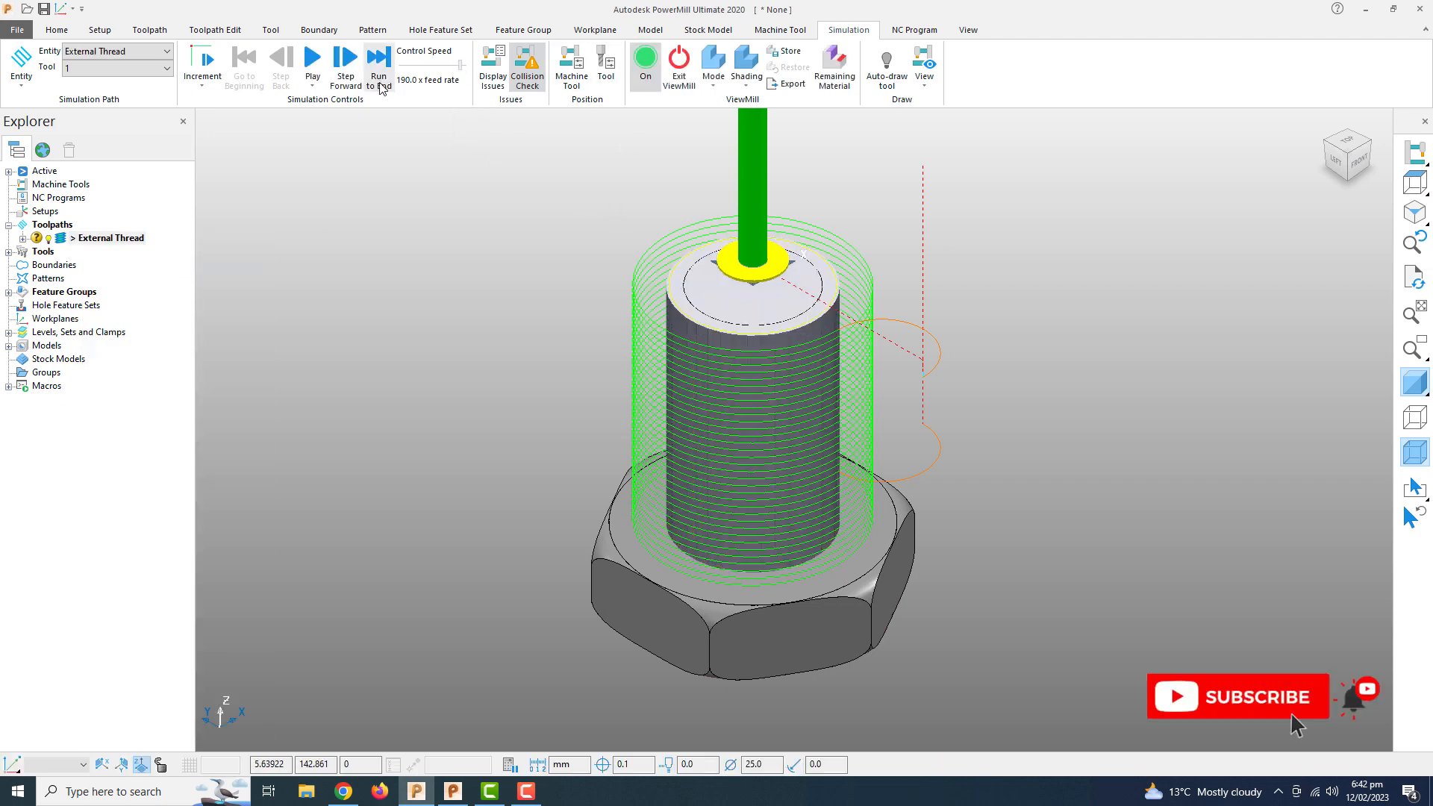
left_click(1415, 384)
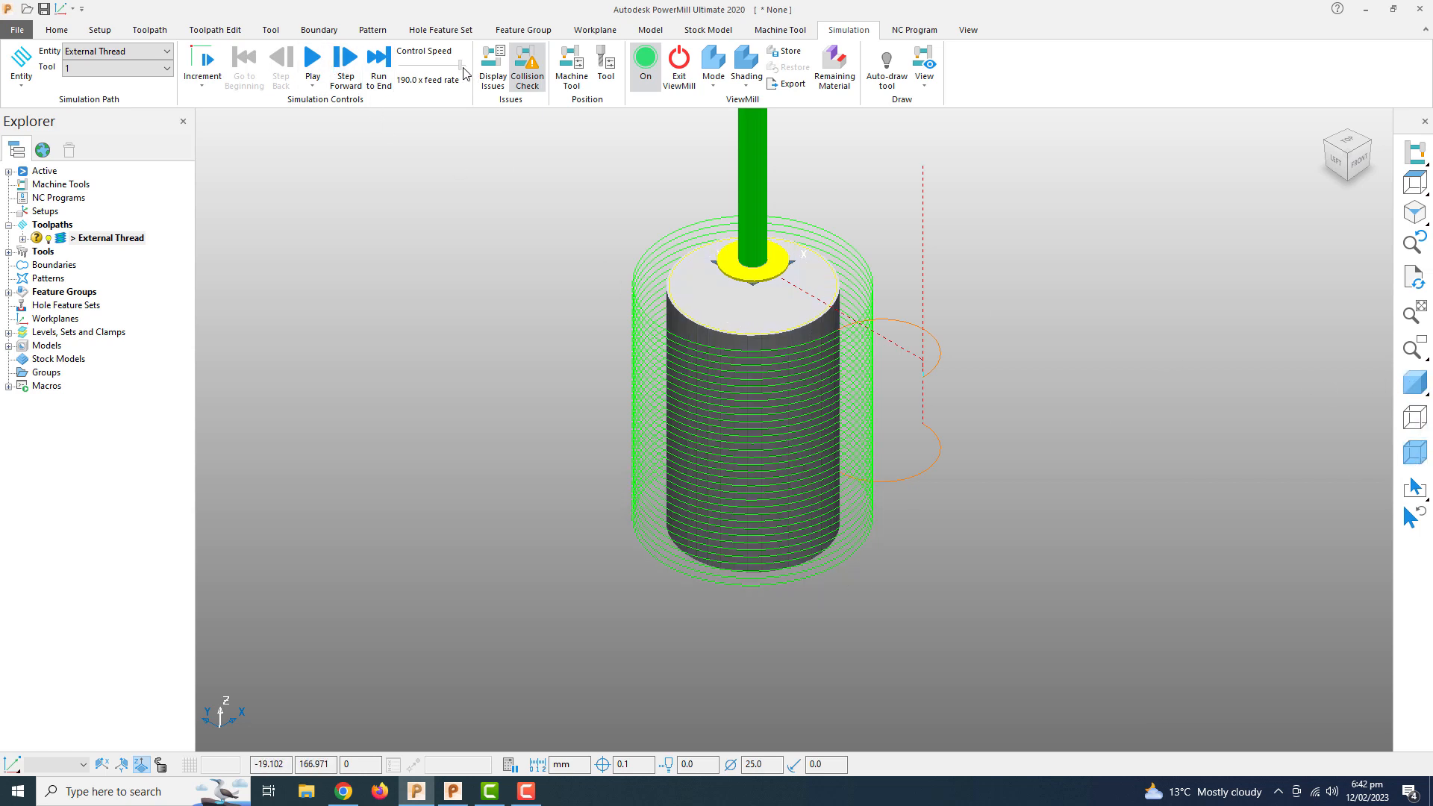
left_click_drag(461, 65, 434, 66)
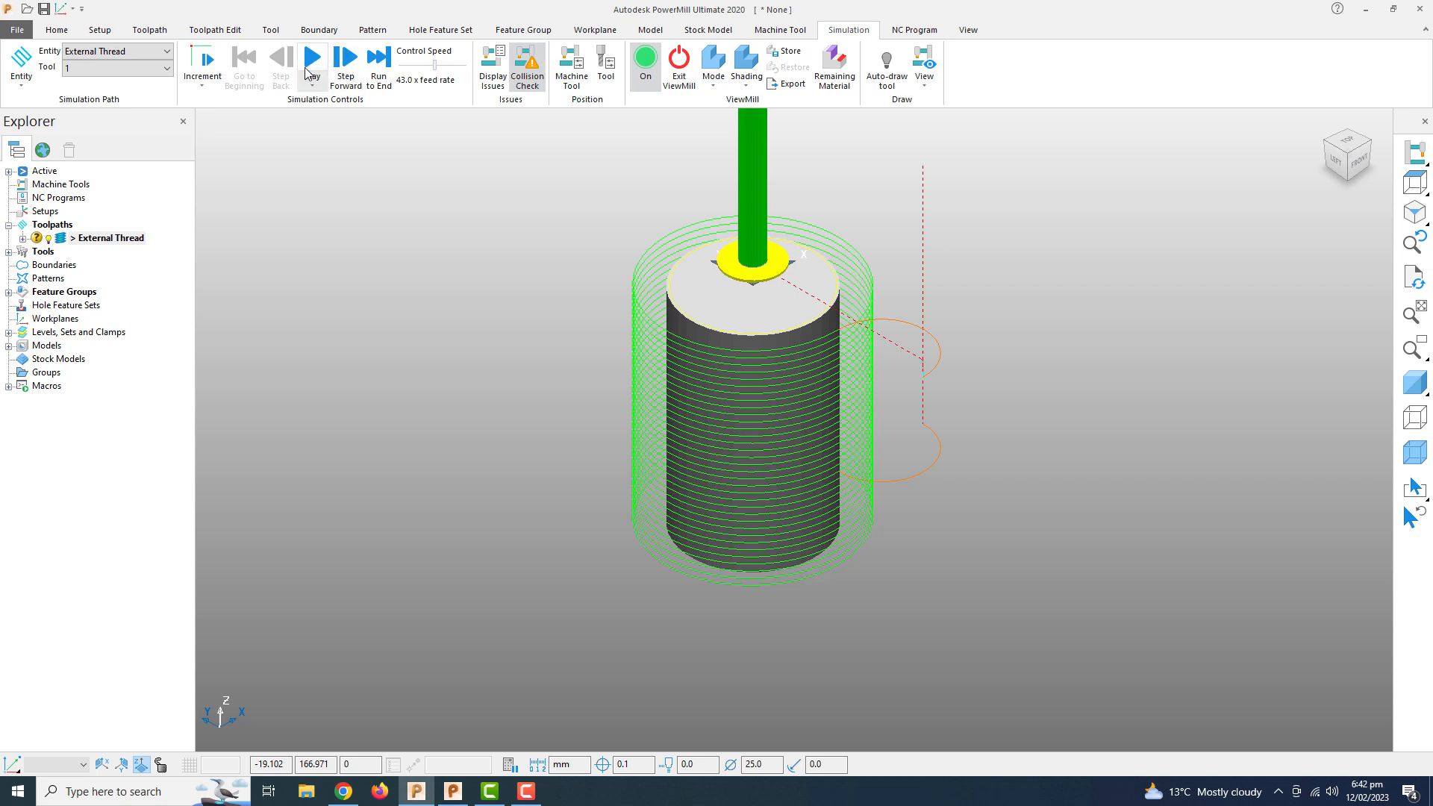
left_click(313, 60)
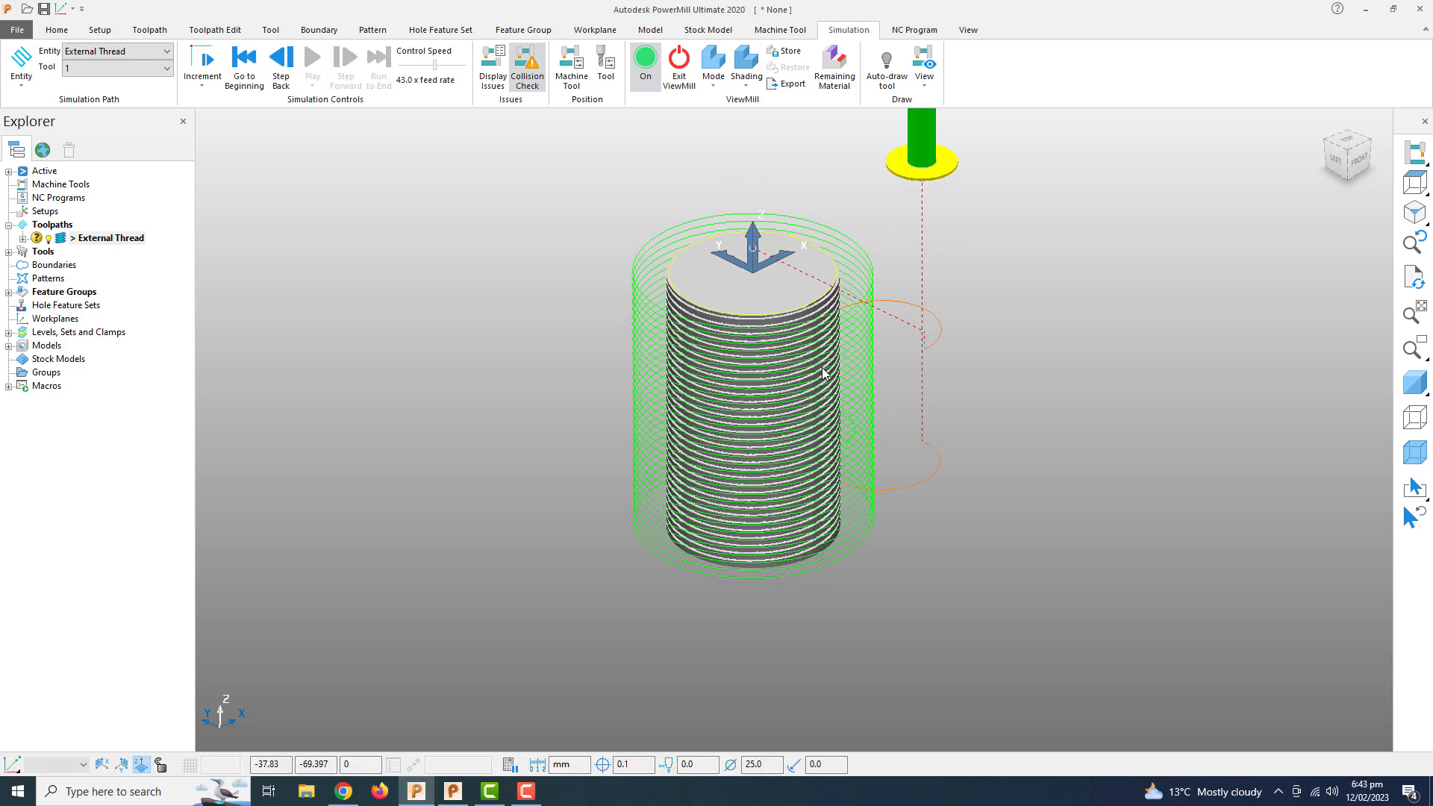
- Inspect the simulated thread grooves up close along the edge of the machined shank
scroll(828, 365, "up", 6)
scroll(858, 358, "down", 8)
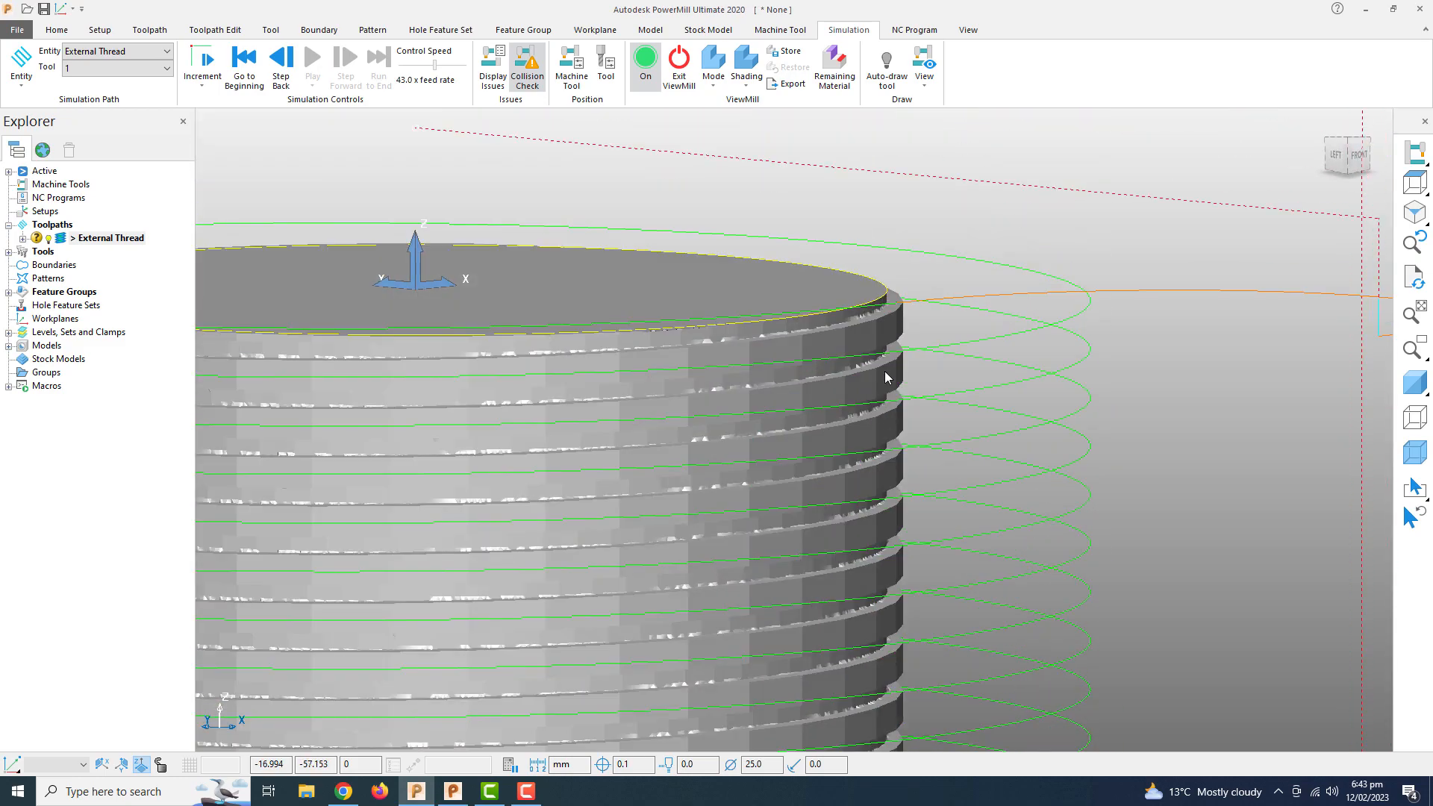
scroll(890, 403, "up", 12)
middle_click_drag(893, 416, 826, 333, "shift")
scroll(871, 415, "down", 5)
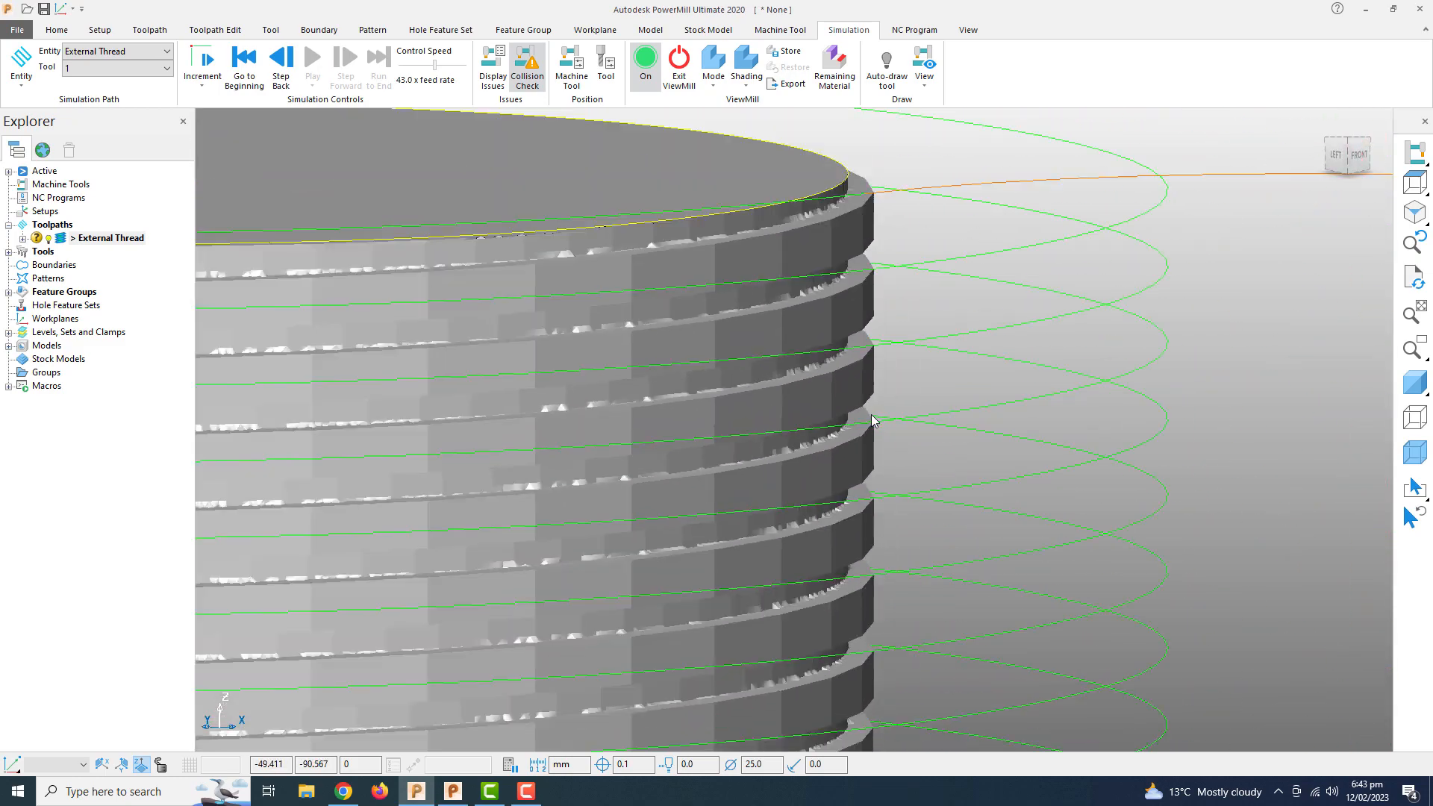
middle_click_drag(871, 414, 832, 433)
scroll(831, 444, "down", 10)
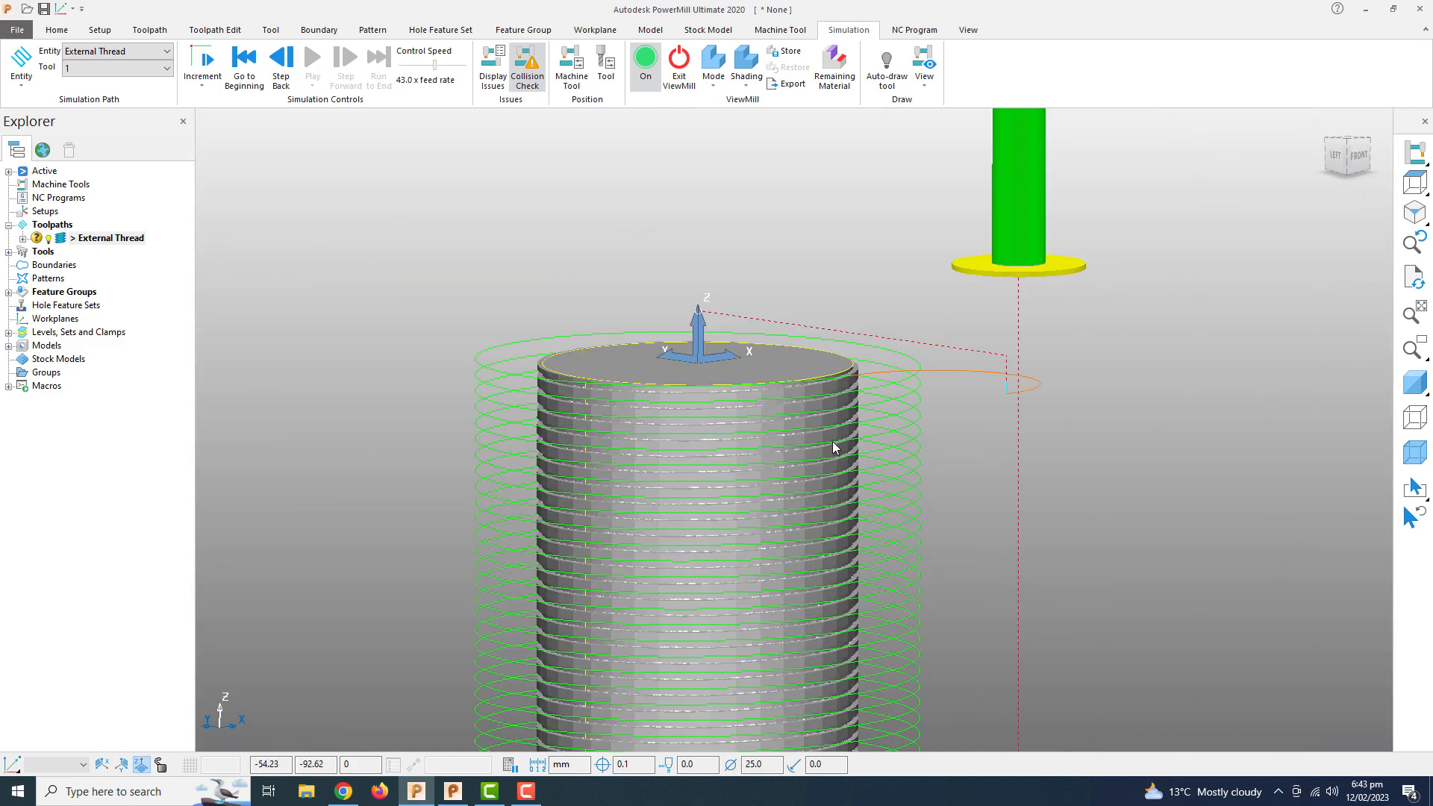
- Exit ViewMill and display the shaded bolt model and the block again
left_click(679, 67)
left_click(649, 128)
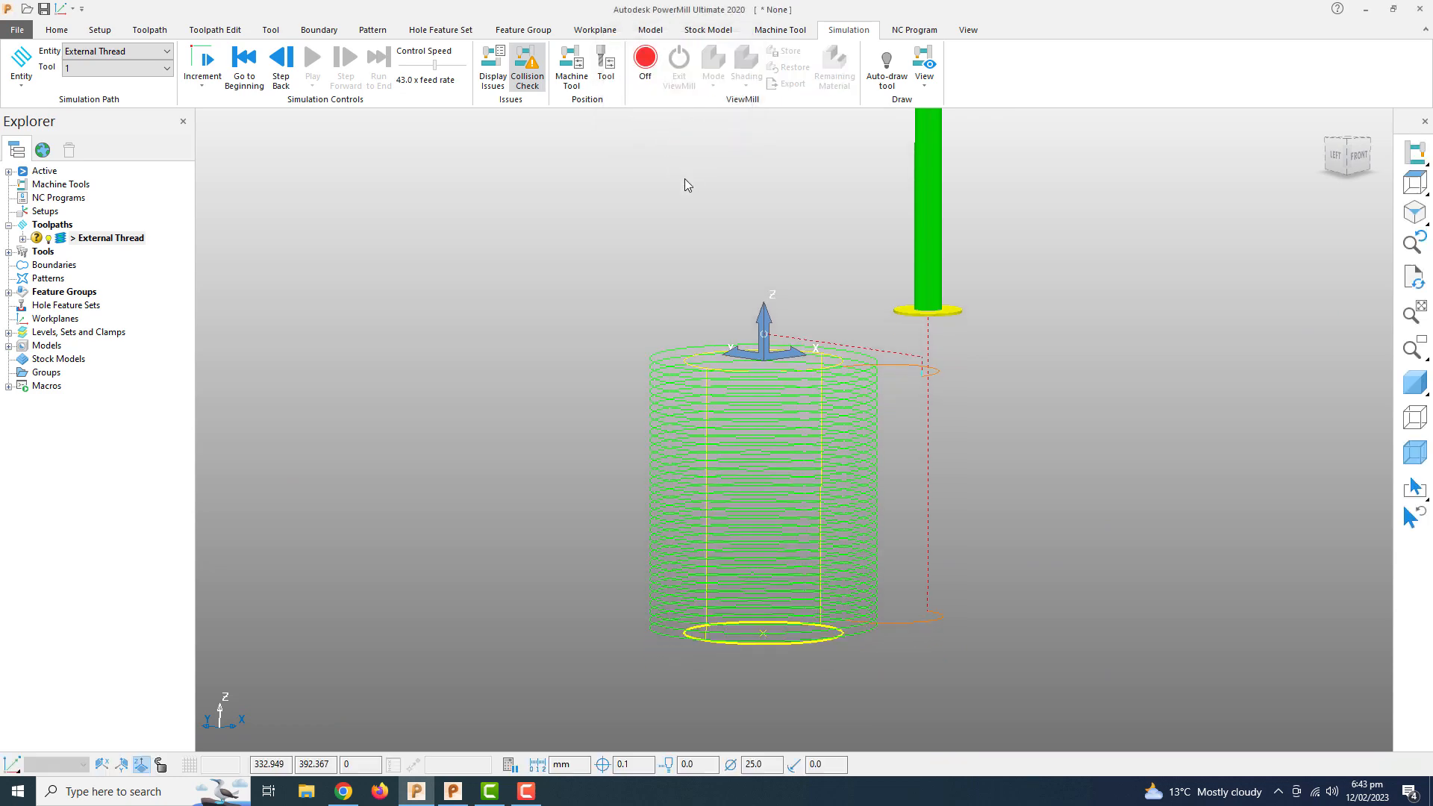
scroll(968, 394, "up", 3)
left_click(1417, 384)
left_click(1421, 451)
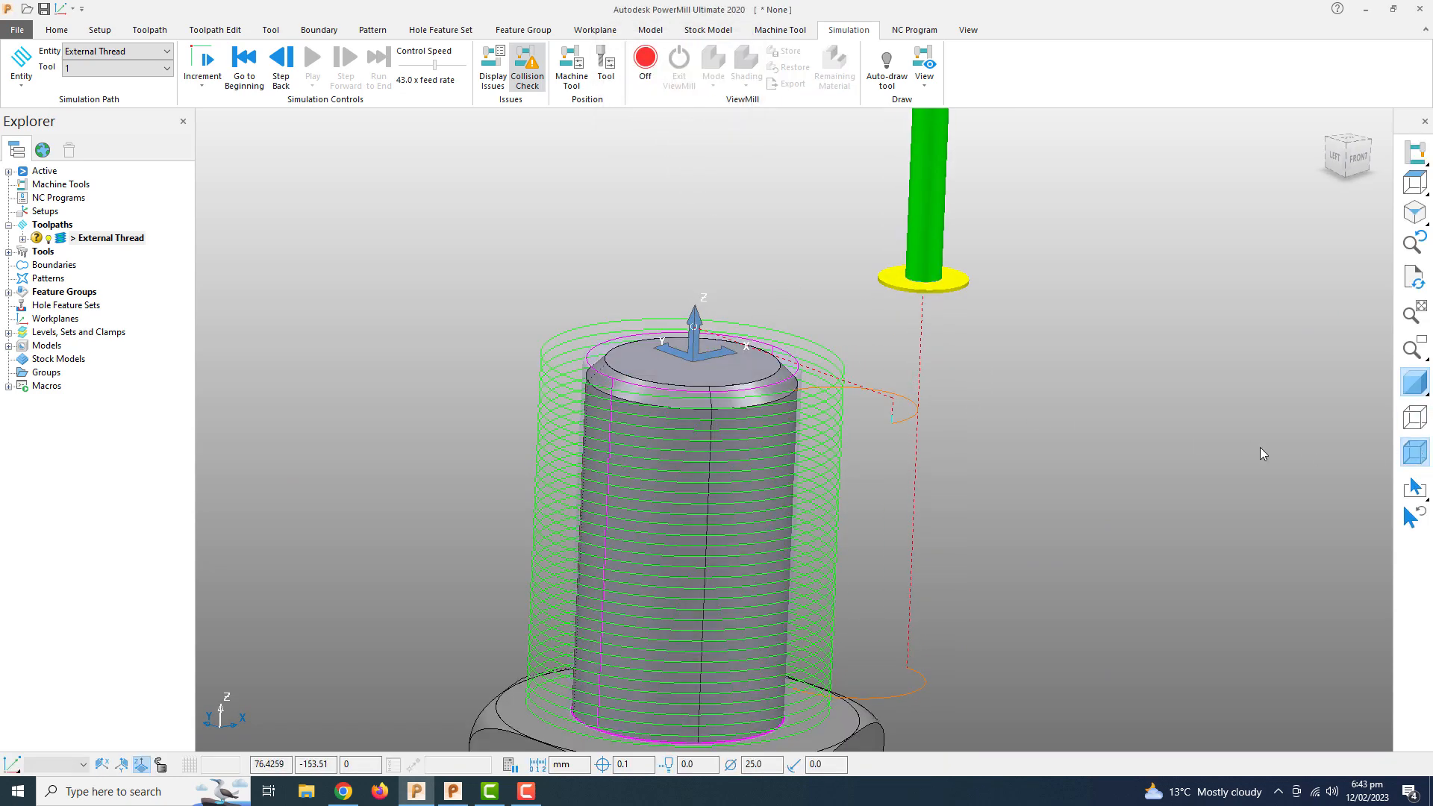
- Examine the External Thread toolpath and its lead moves around the bolt shank from an isometric view
scroll(1233, 446, "down", 4)
middle_click_drag(1142, 409, 1018, 377, "shift")
scroll(969, 415, "up", 4)
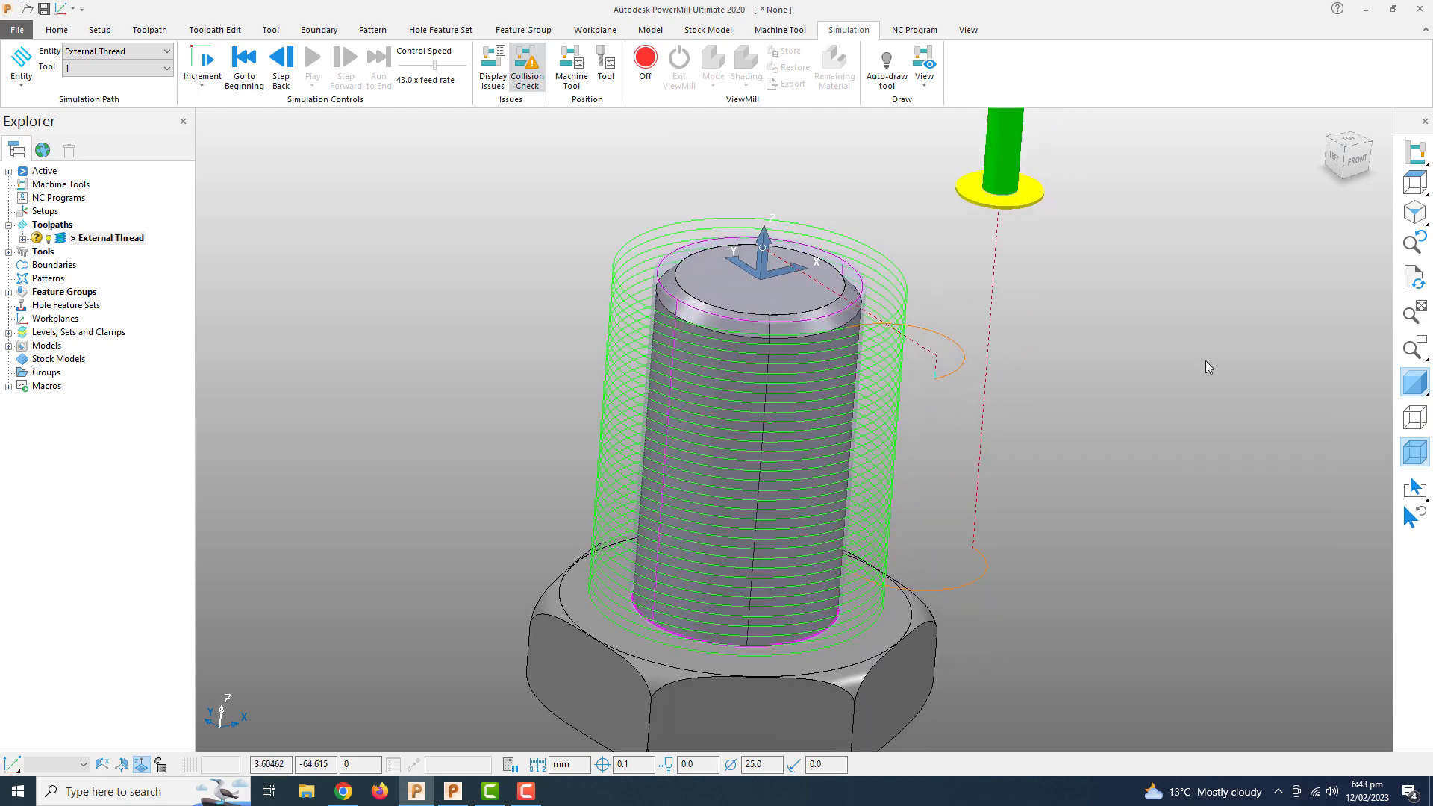
scroll(871, 513, "down", 5)
scroll(871, 513, "up", 8)
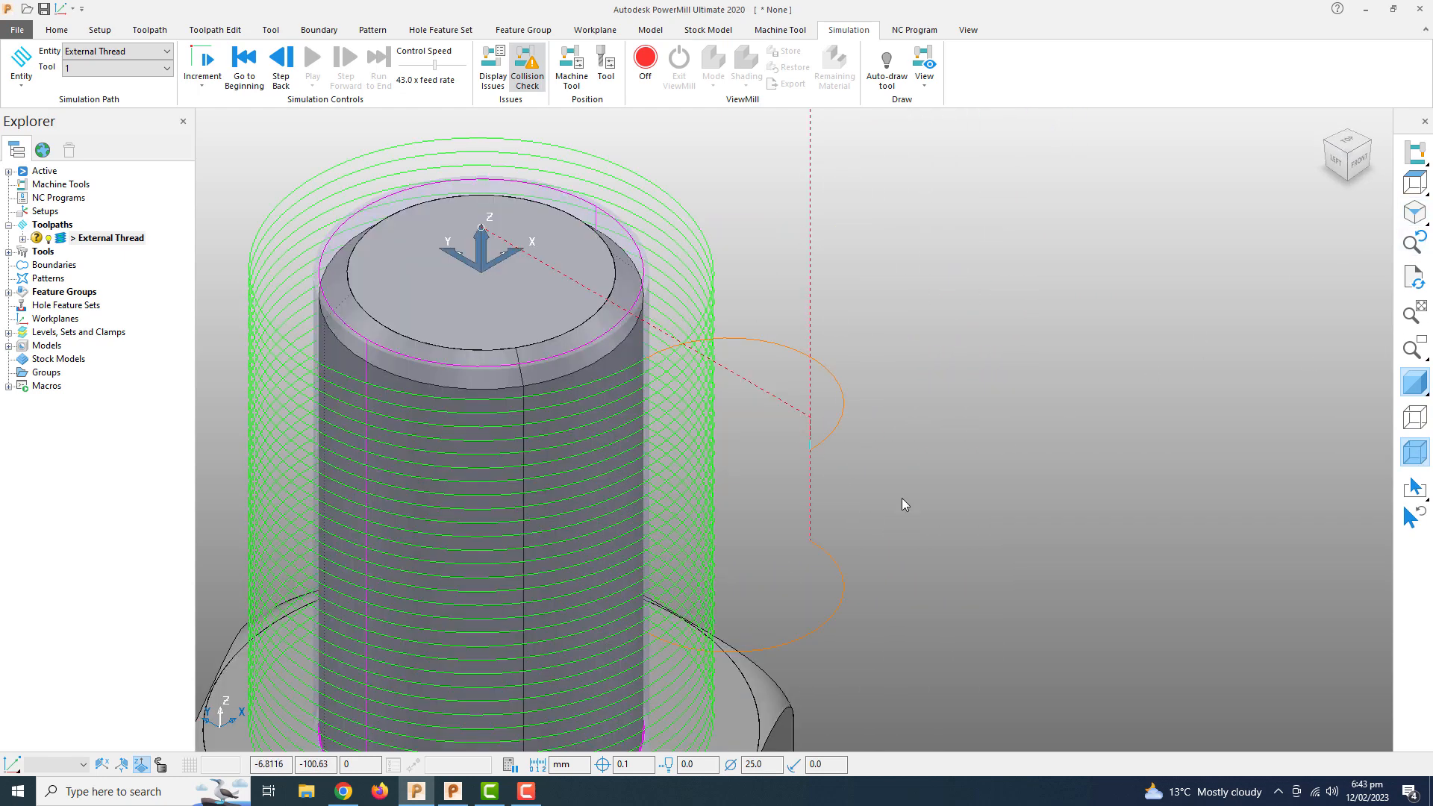
scroll(901, 498, "down", 2)
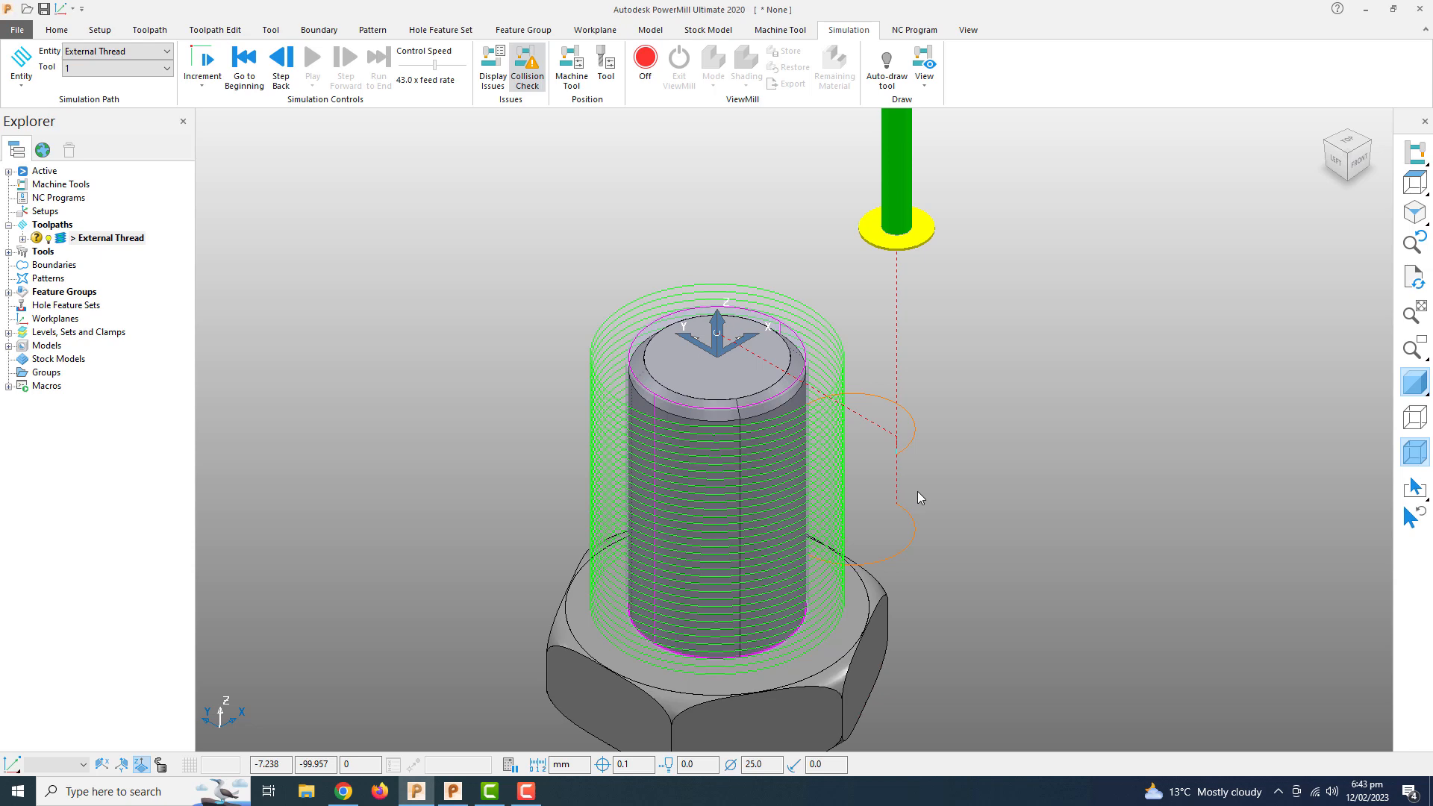
scroll(933, 479, "down", 2)
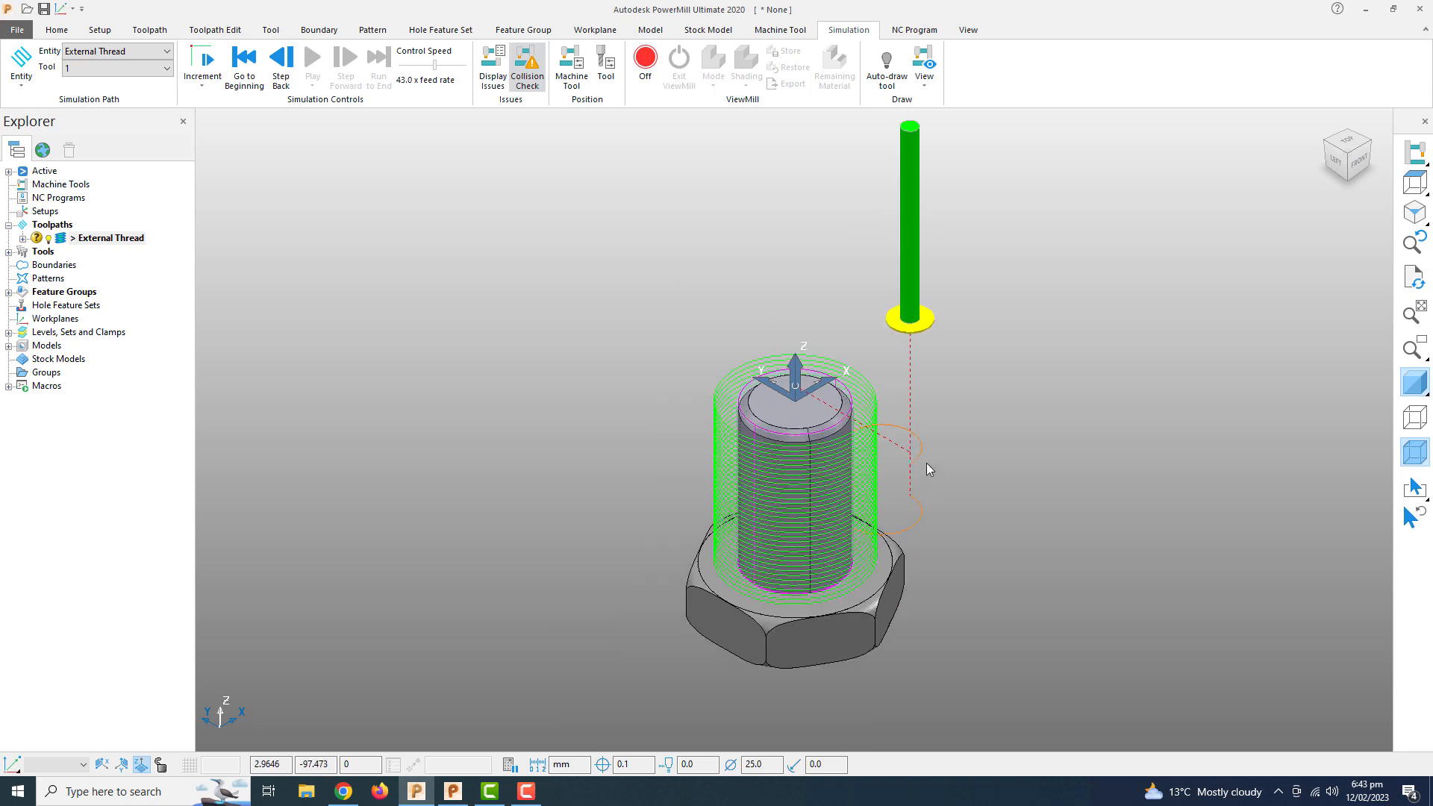
scroll(926, 462, "up", 4)
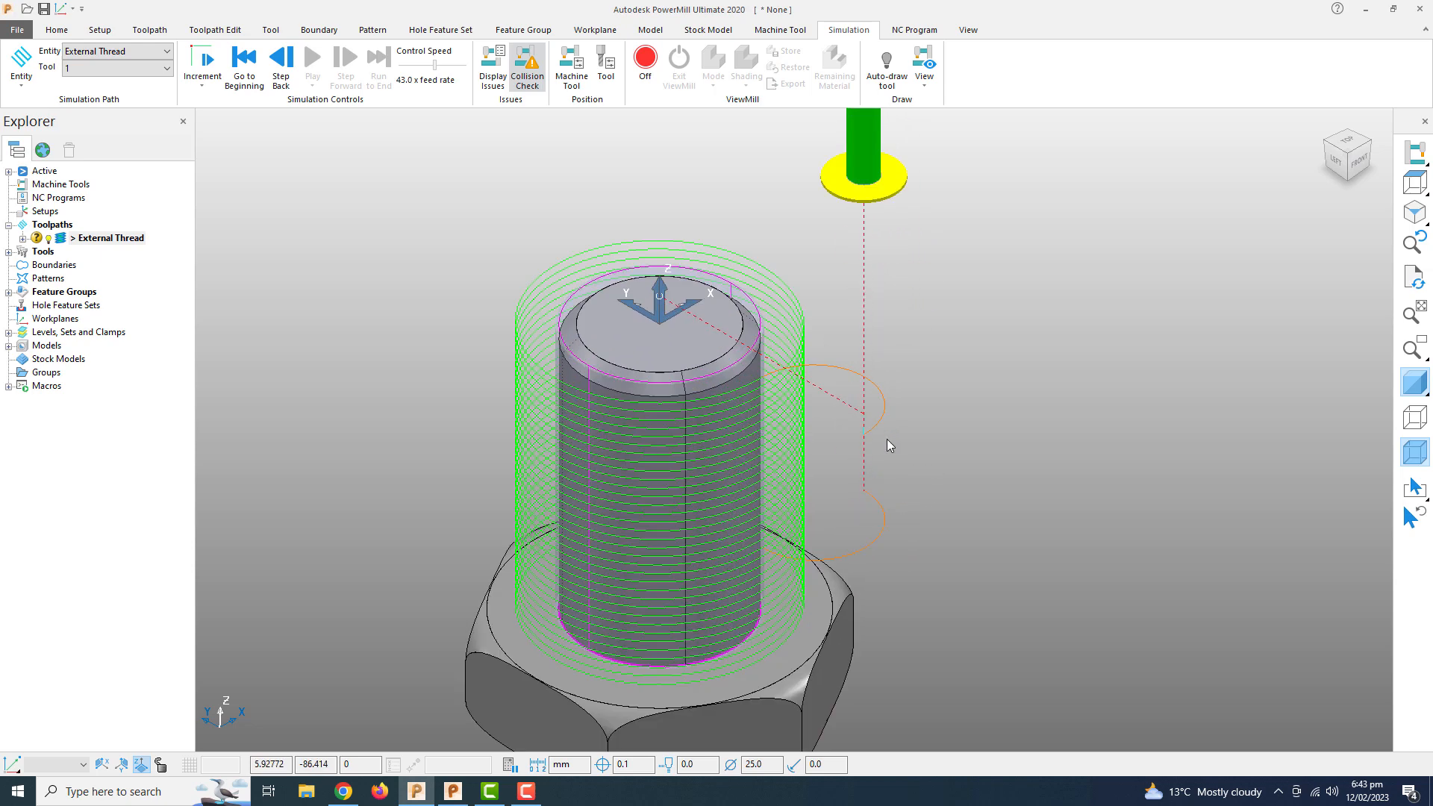